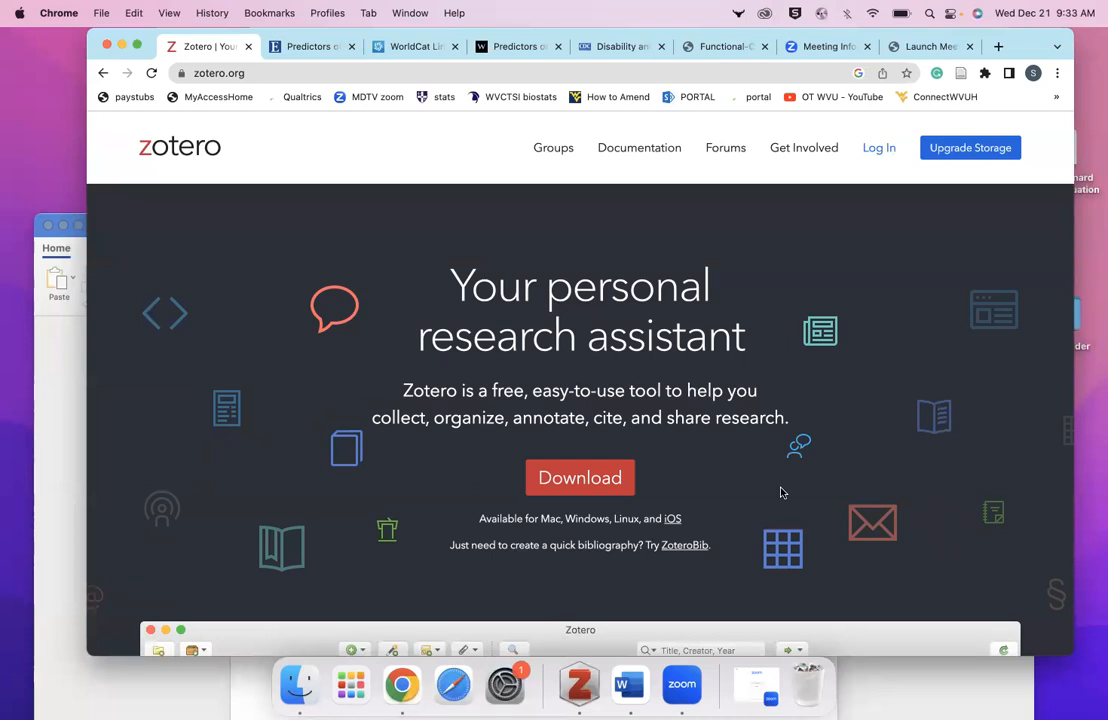
# Step: Read through the Zotero homepage, examining the sample library and the sections on collecting, organizing, citing, syncing, collaborating and data control
pyautogui.scroll(-5, 782, 492)
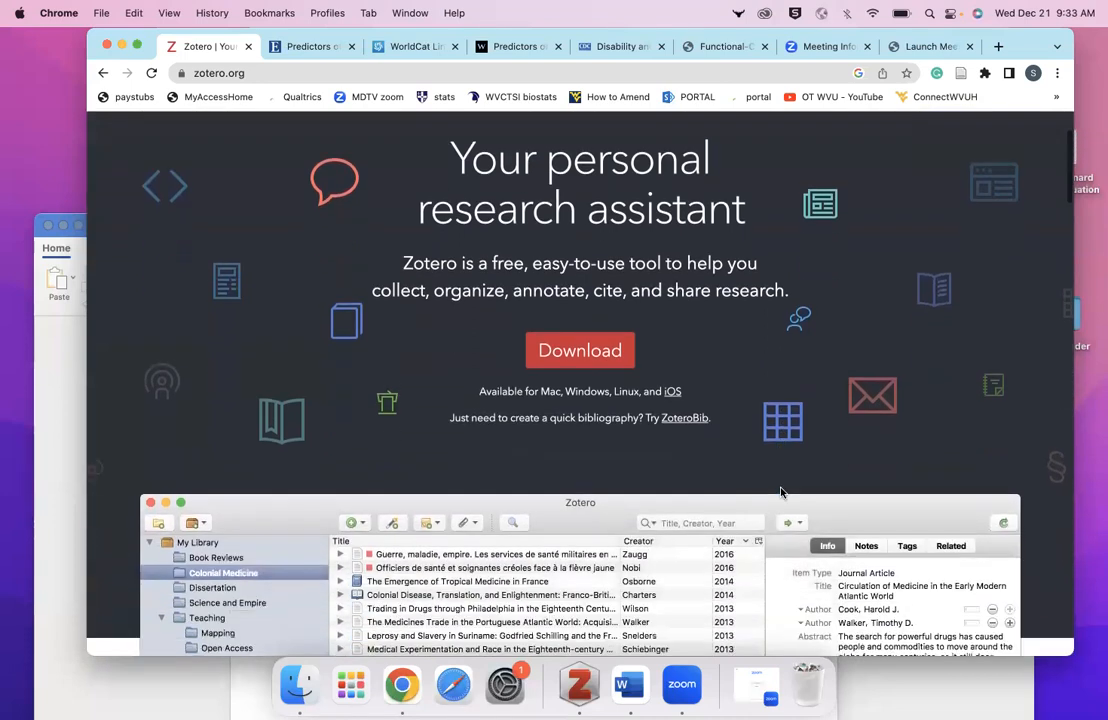
pyautogui.scroll(-2, 782, 492)
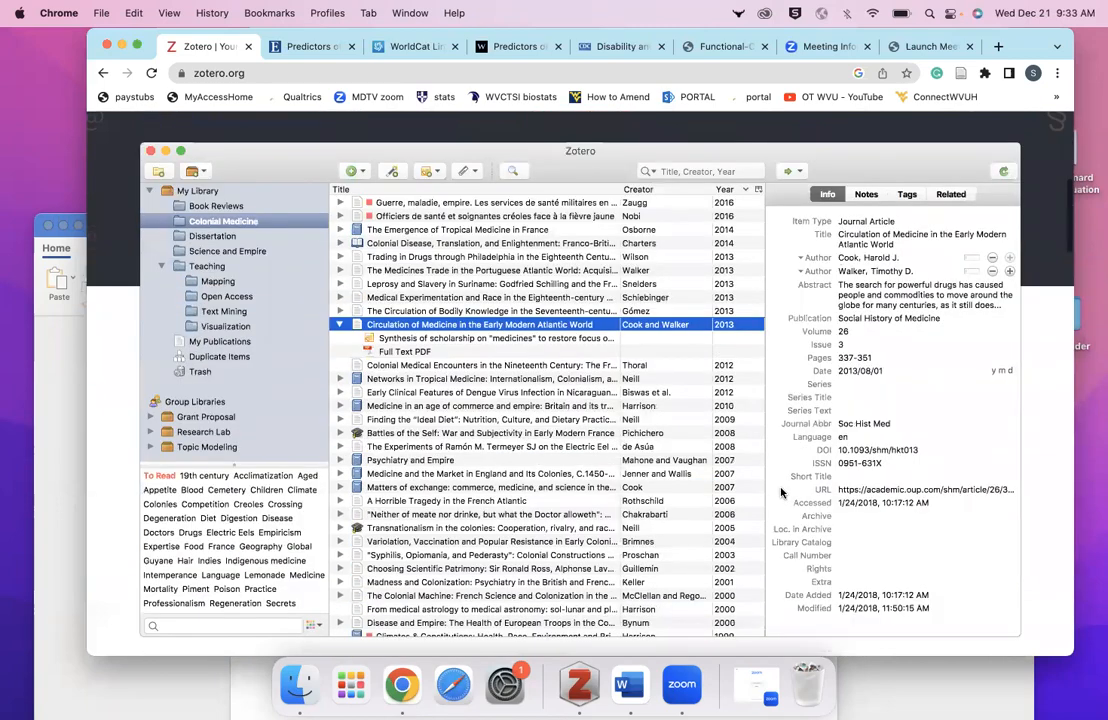
pyautogui.scroll(-1, 782, 492)
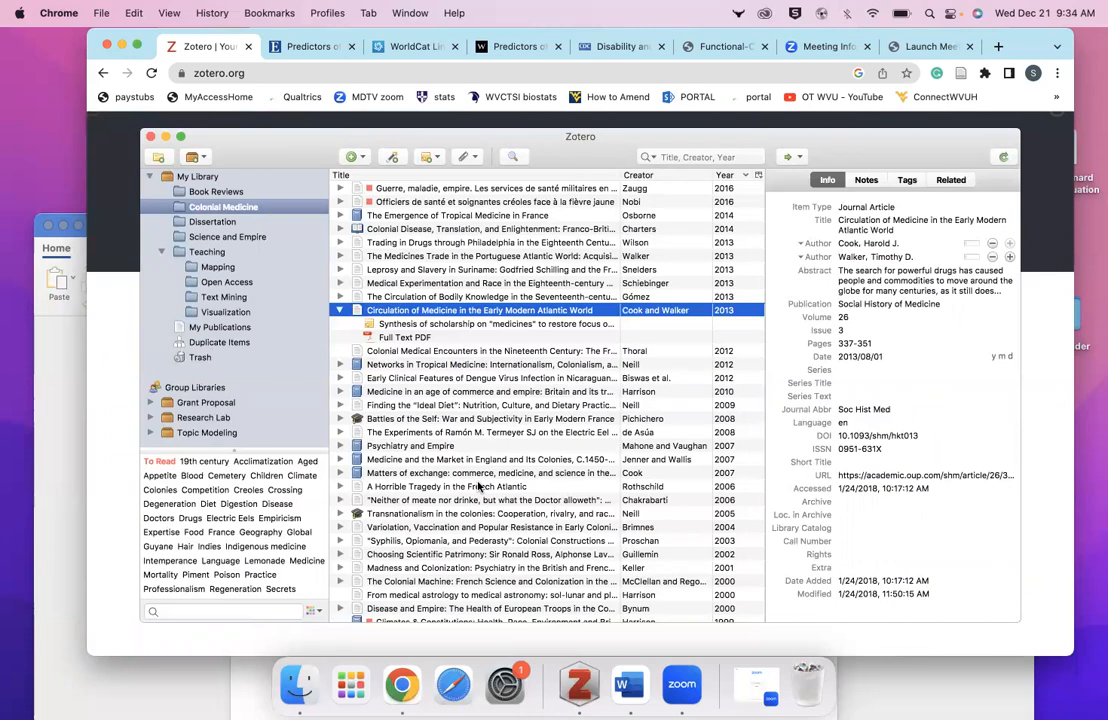
pyautogui.scroll(-10, 478, 487)
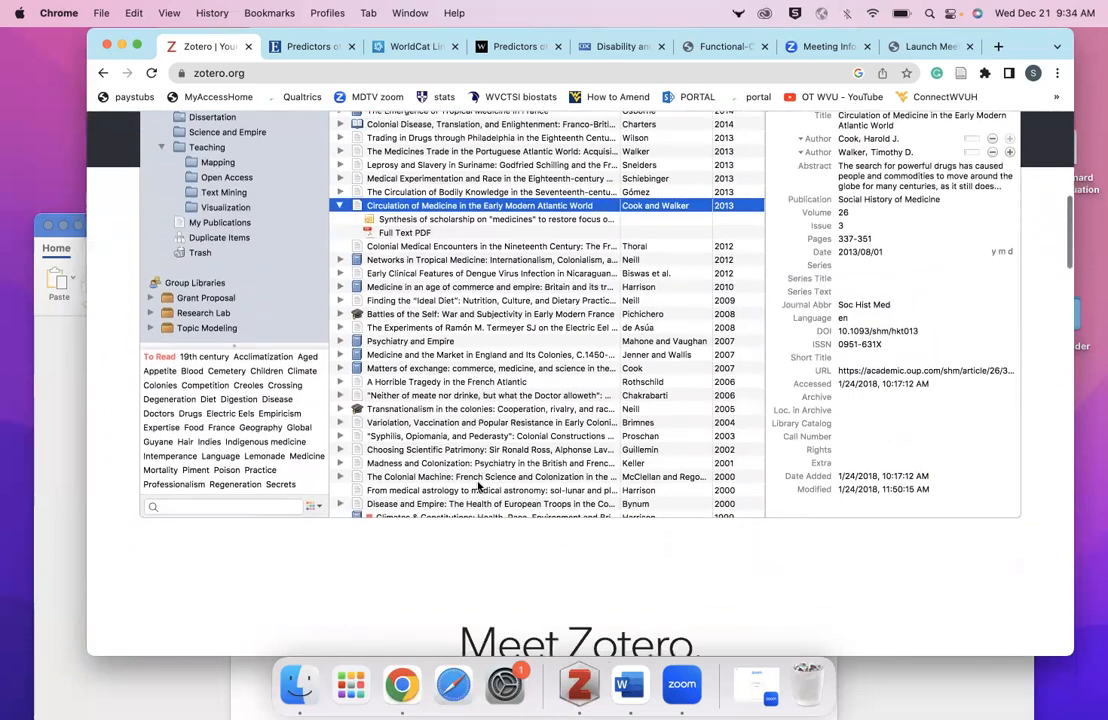
pyautogui.scroll(-4, 478, 487)
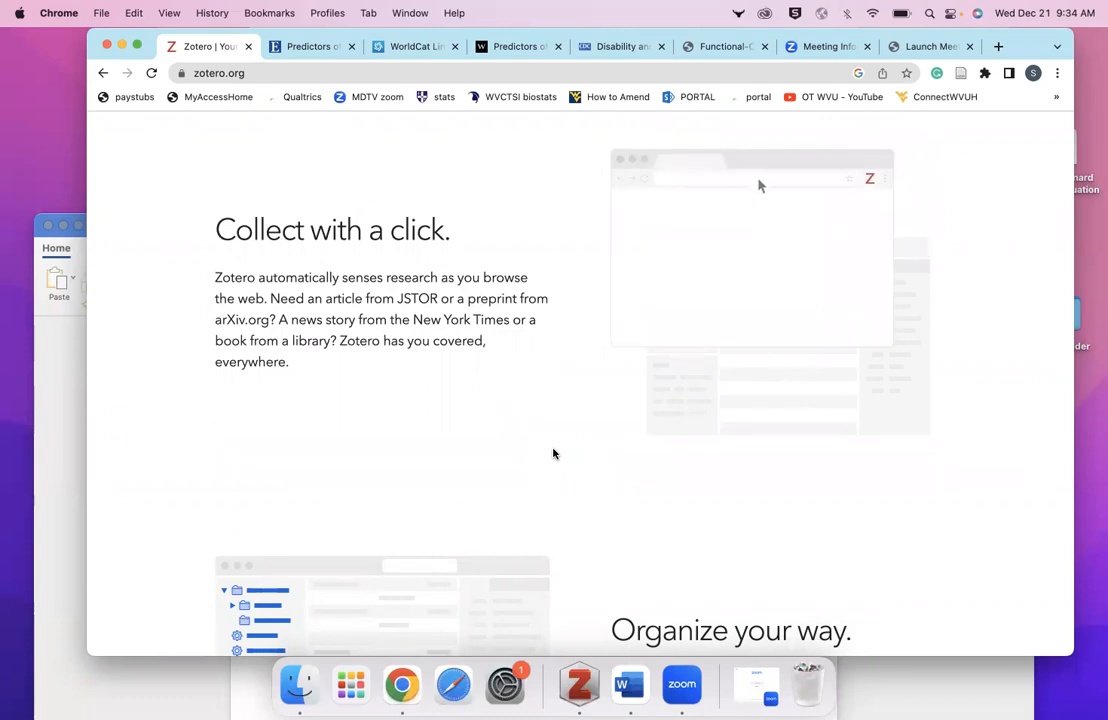
pyautogui.scroll(-2, 553, 454)
pyautogui.scroll(-5, 553, 454)
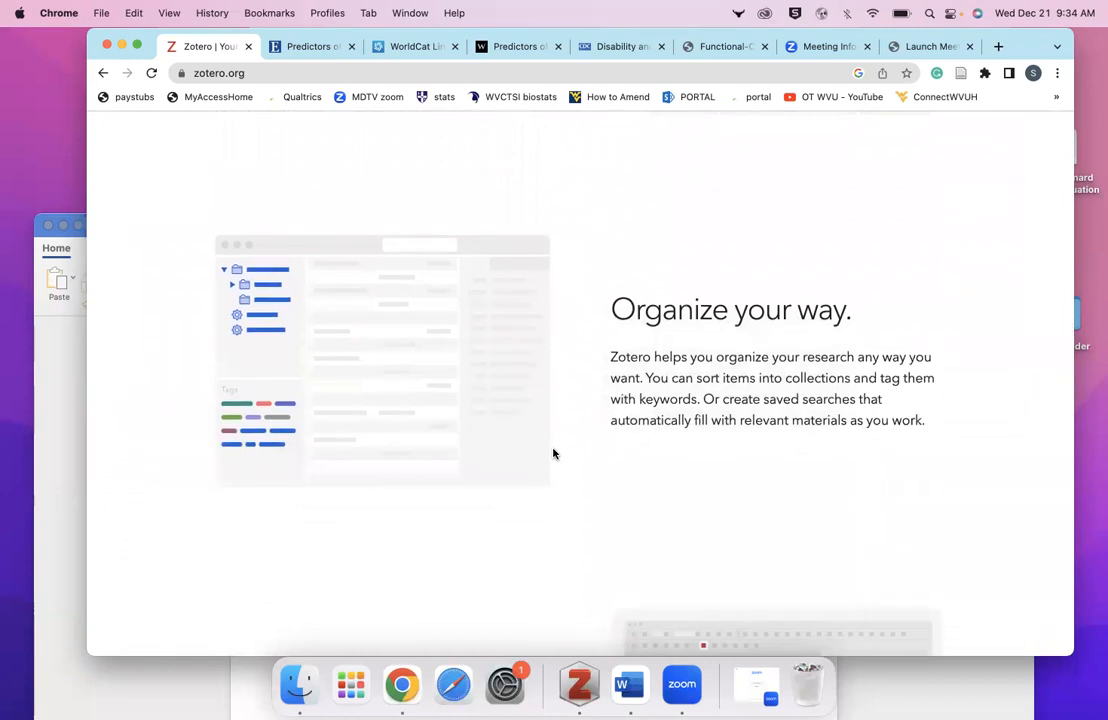
pyautogui.scroll(-9, 553, 454)
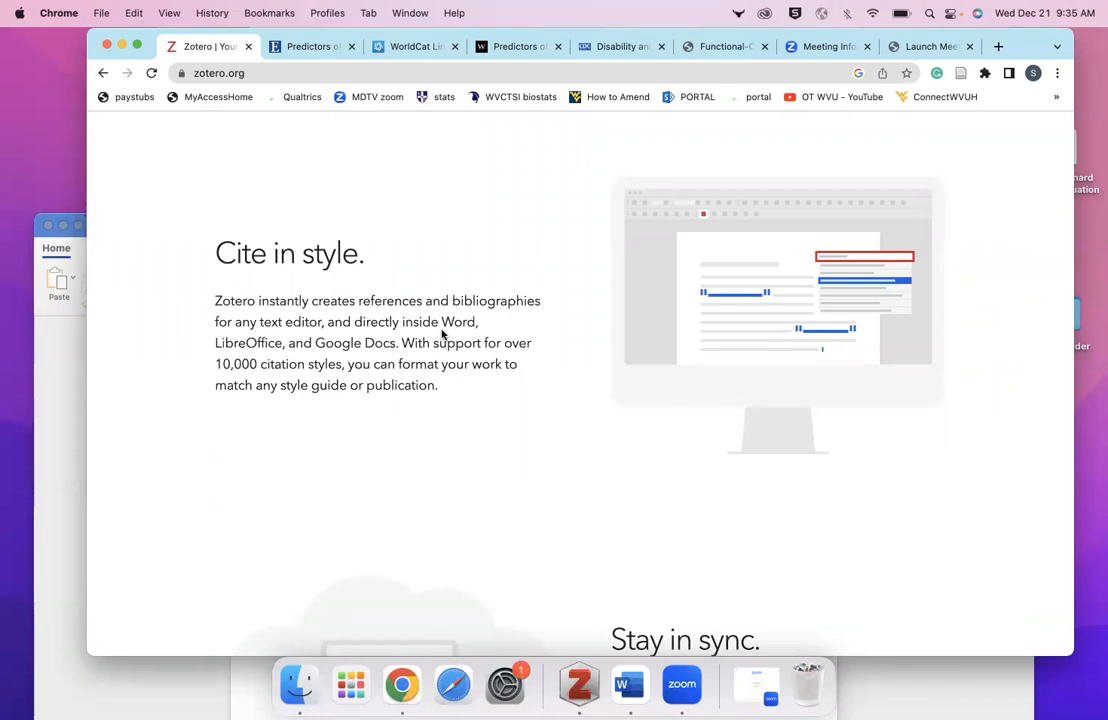
pyautogui.scroll(-5, 442, 334)
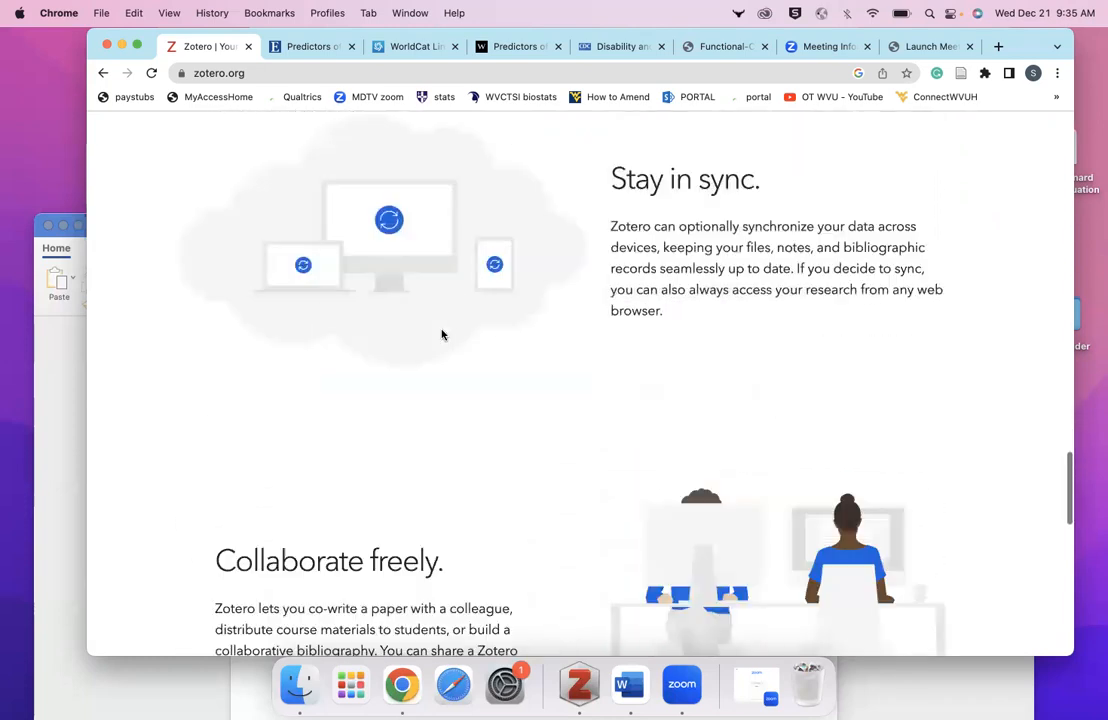
pyautogui.scroll(1, 442, 334)
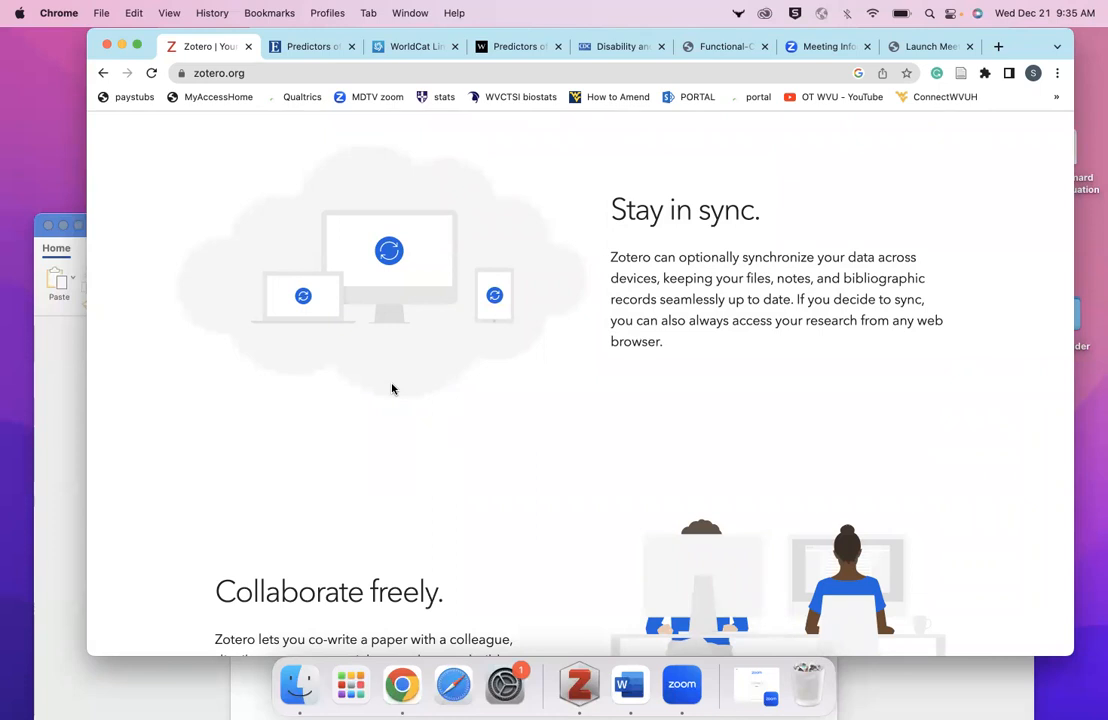
pyautogui.scroll(-5, 392, 389)
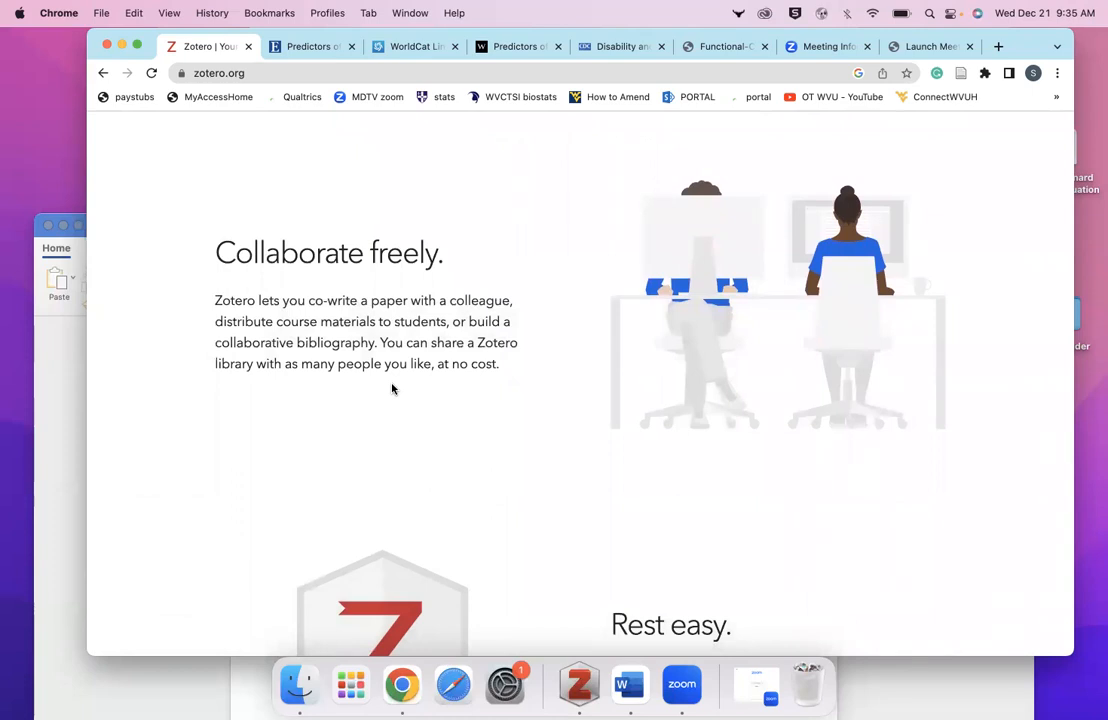
pyautogui.scroll(-3, 392, 389)
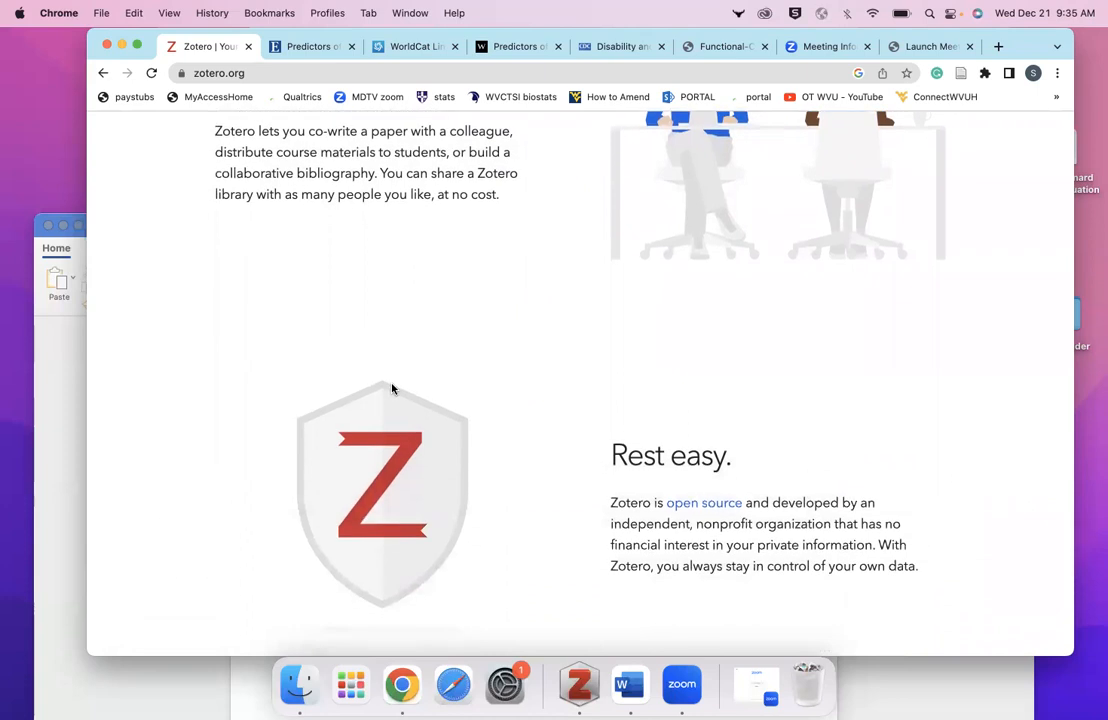
pyautogui.scroll(-3, 392, 389)
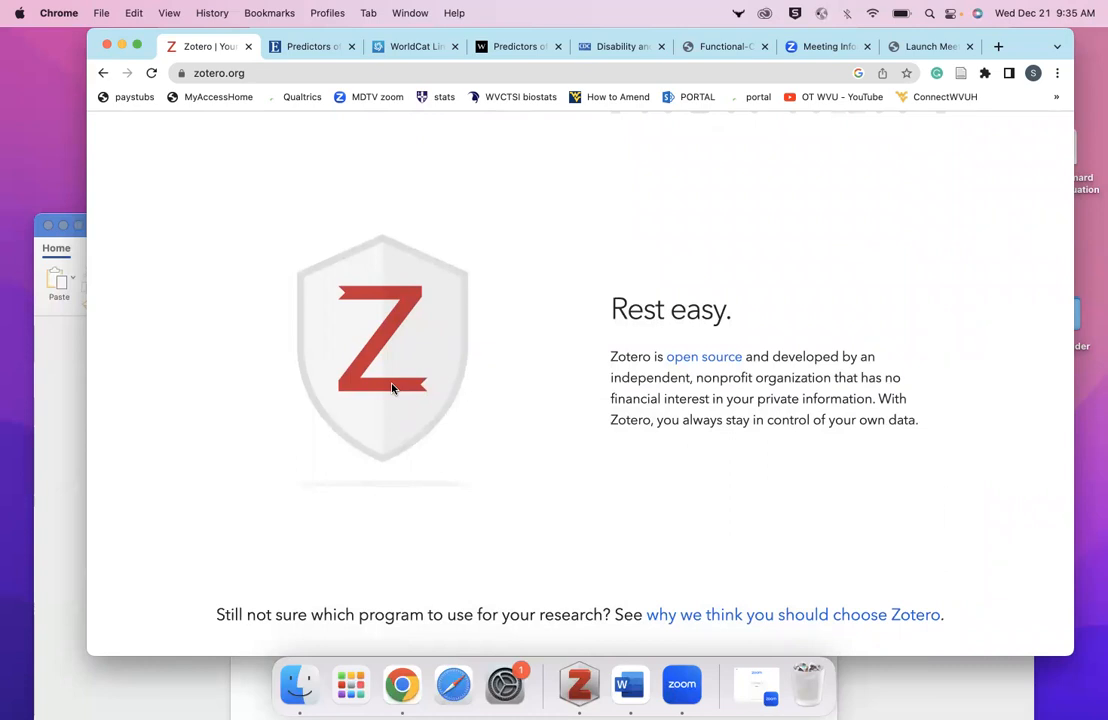
# Step: Open Zotero's download page and check the browser's extension list for the Zotero Connector
pyautogui.scroll(20, 392, 389)
pyautogui.scroll(5, 392, 389)
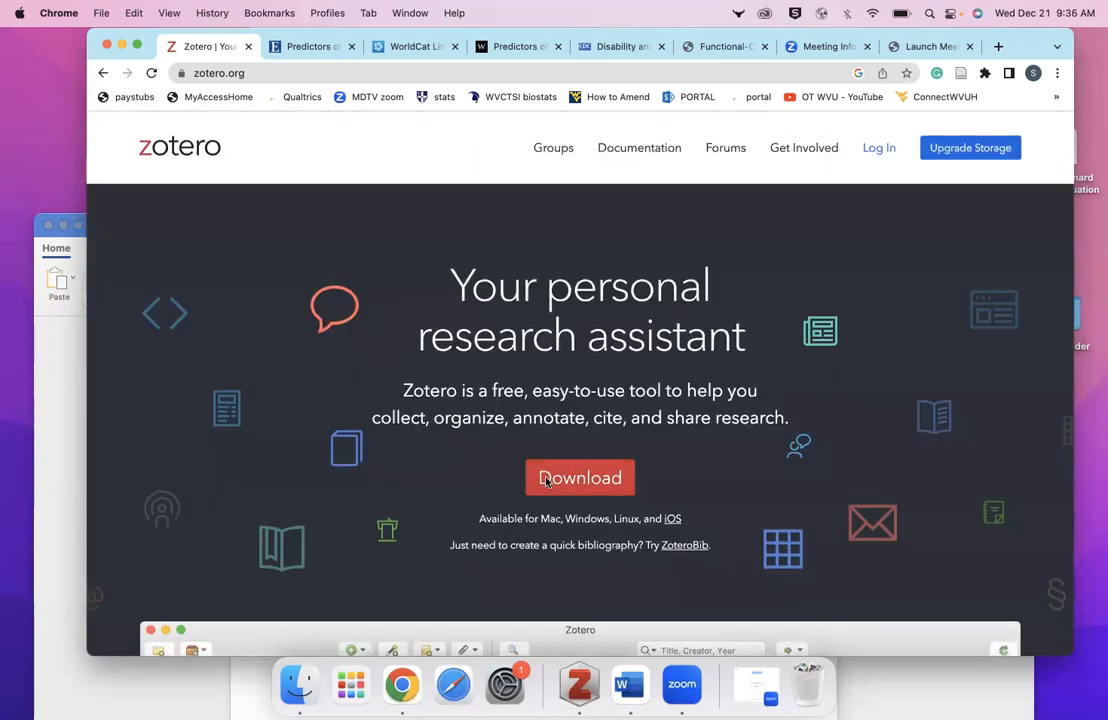
pyautogui.click(547, 475)
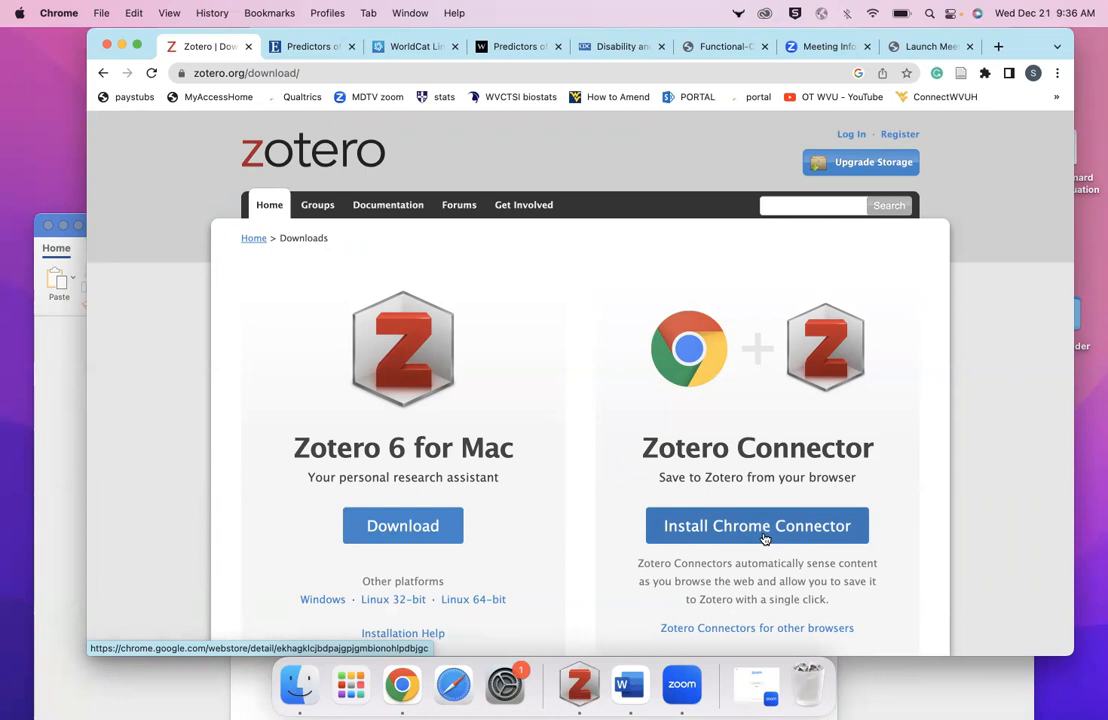
pyautogui.click(985, 74)
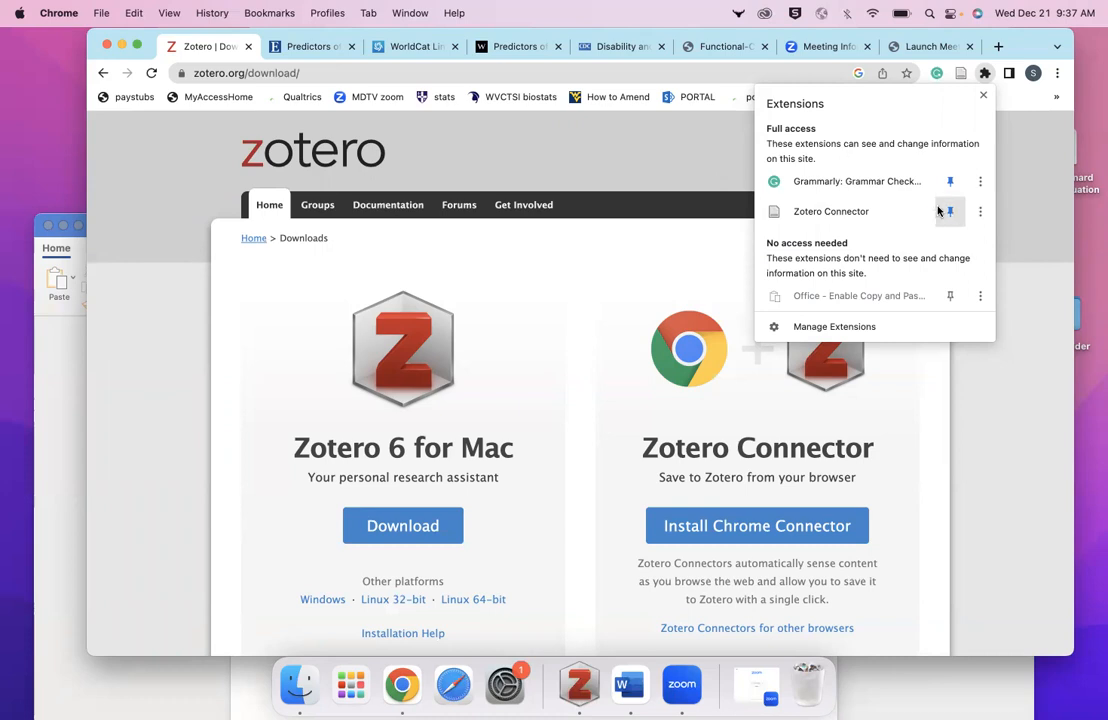
pyautogui.click(740, 137)
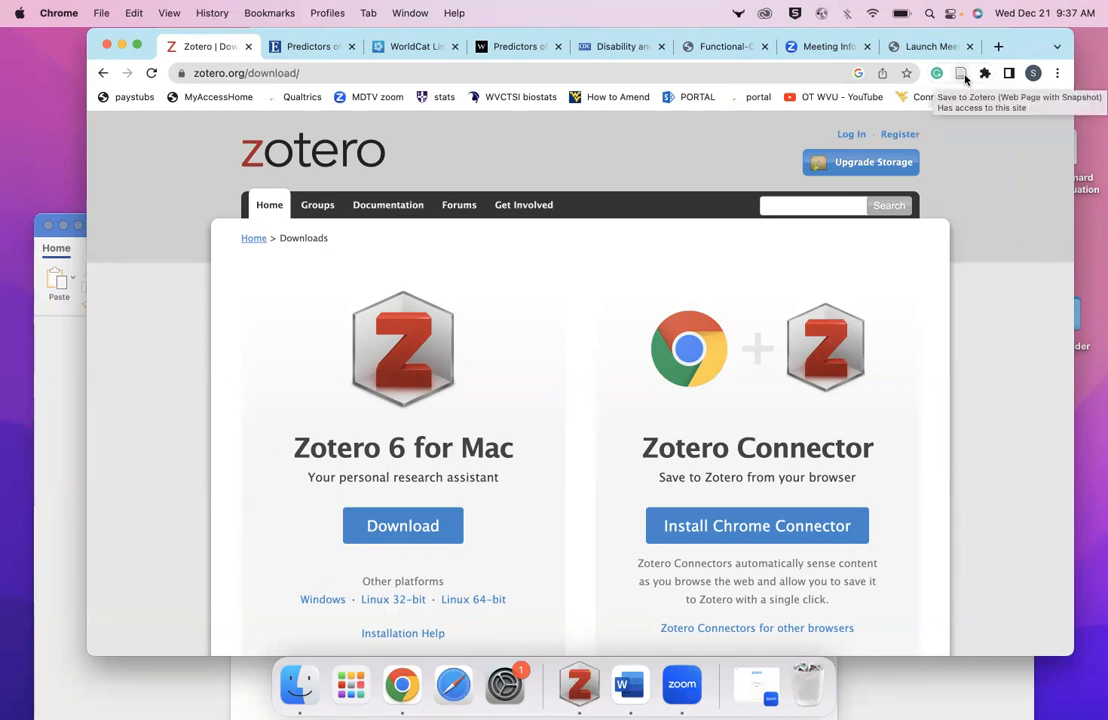
# Step: Switch to the Zotero desktop app, minimize the browser window behind it and move the library window higher on the desktop
pyautogui.click(577, 690)
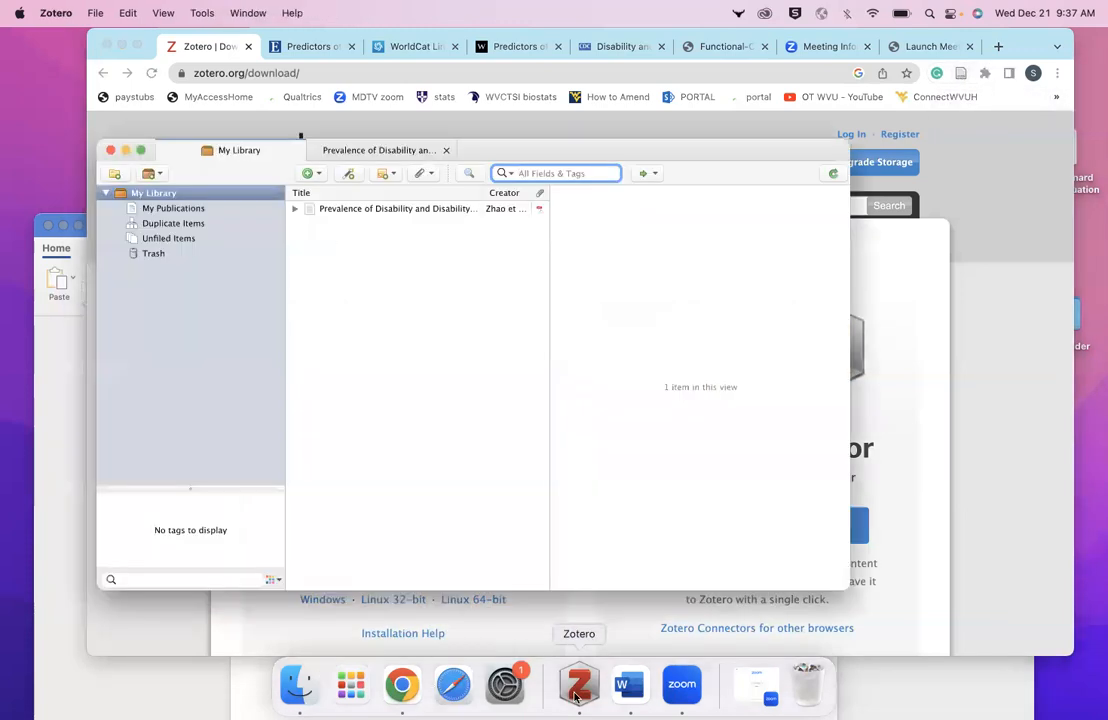
pyautogui.moveTo(644, 153); pyautogui.dragTo(731, 191)
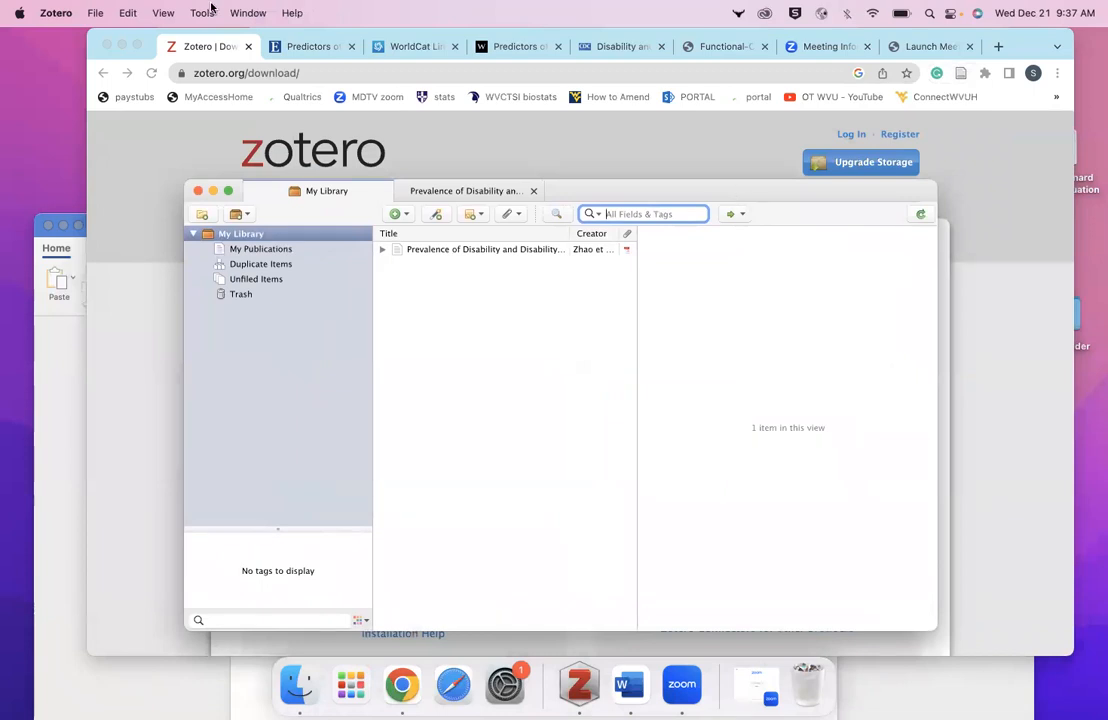
pyautogui.click(123, 45)
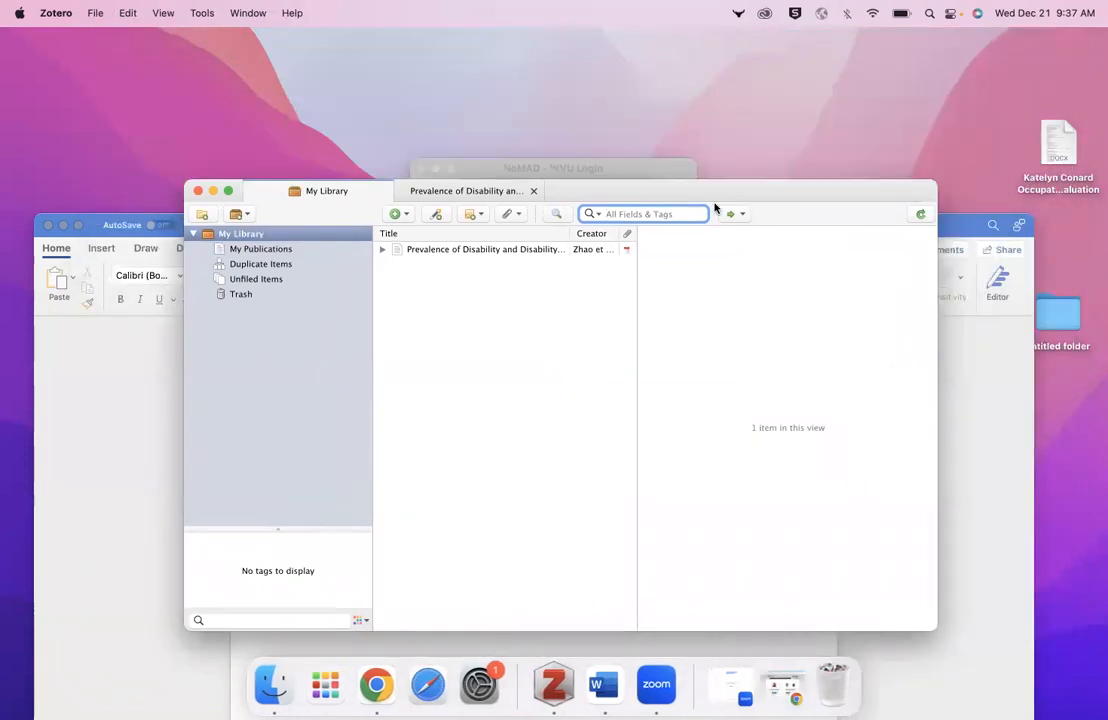
pyautogui.moveTo(740, 193); pyautogui.dragTo(737, 131)
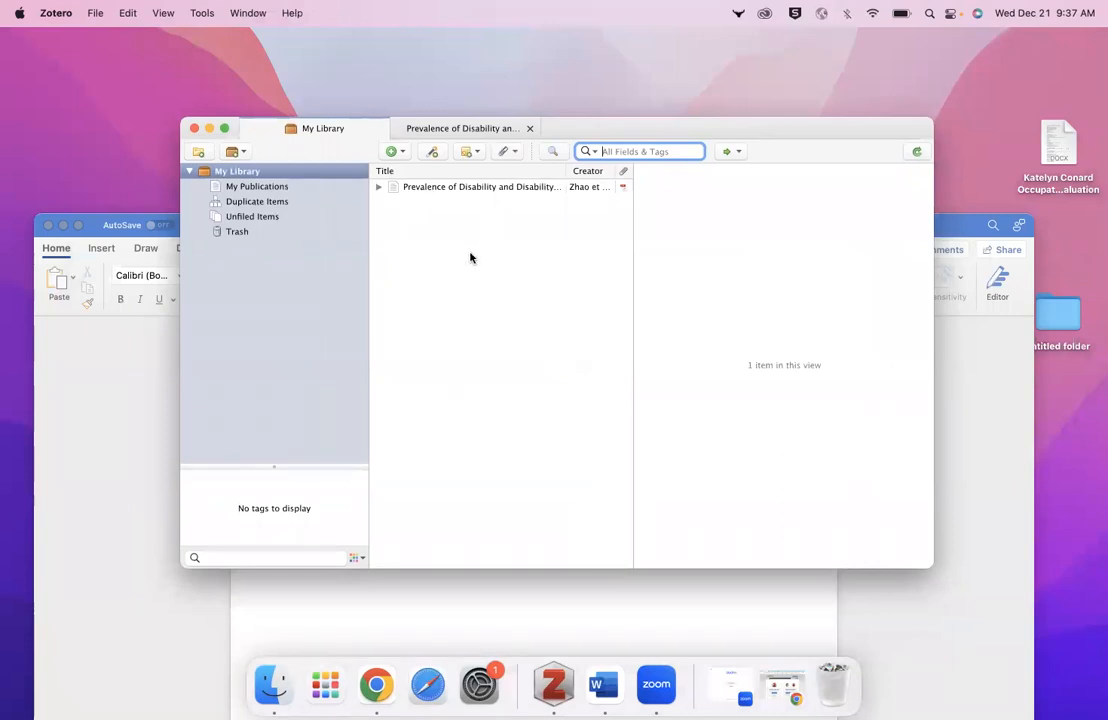
# Step: Inspect the "Prevalence of Disability and Disability Types" item's details, open its PDF and skim the pages
pyautogui.click(487, 188)
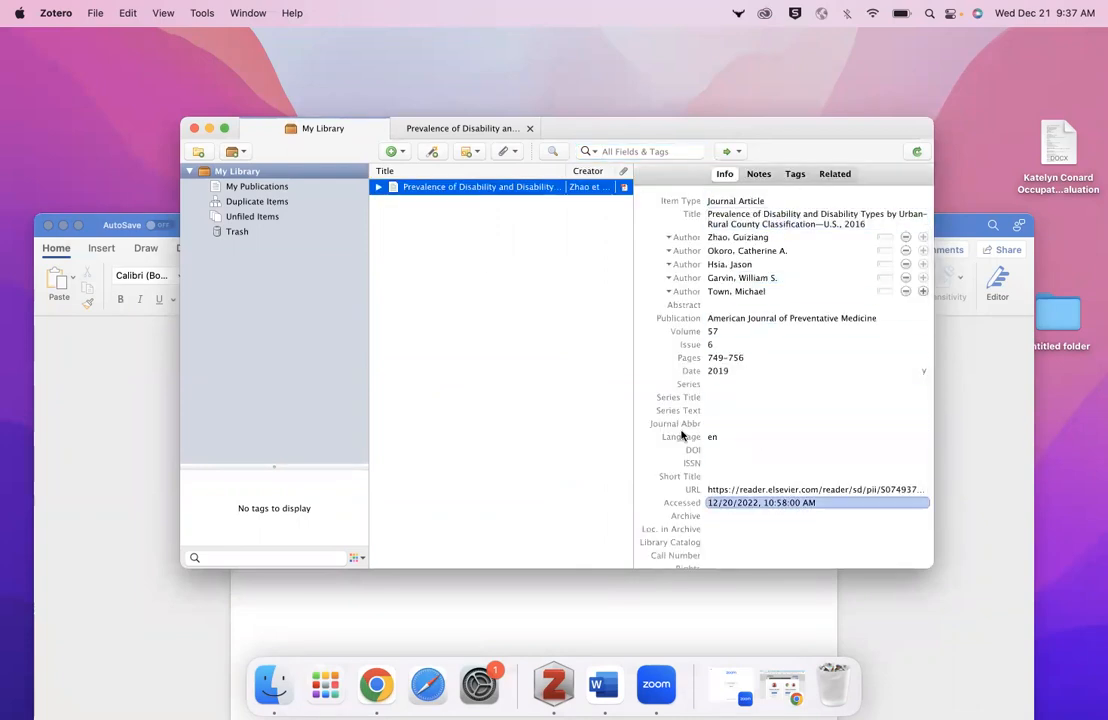
pyautogui.doubleClick(436, 193)
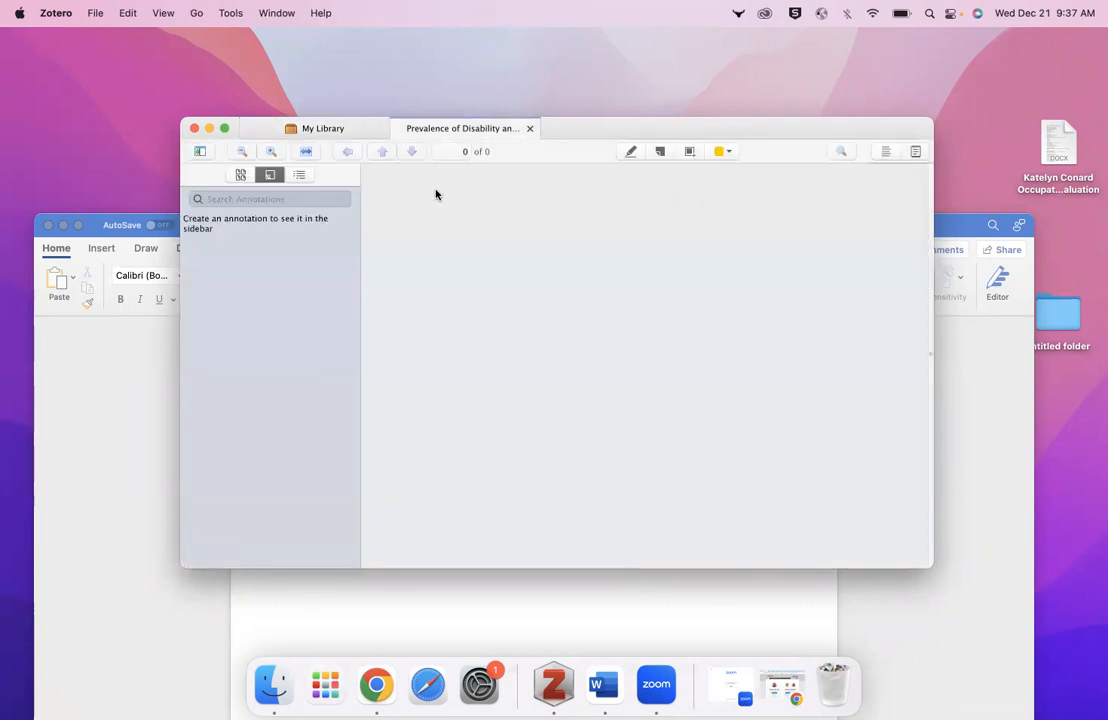
pyautogui.scroll(5, 627, 352)
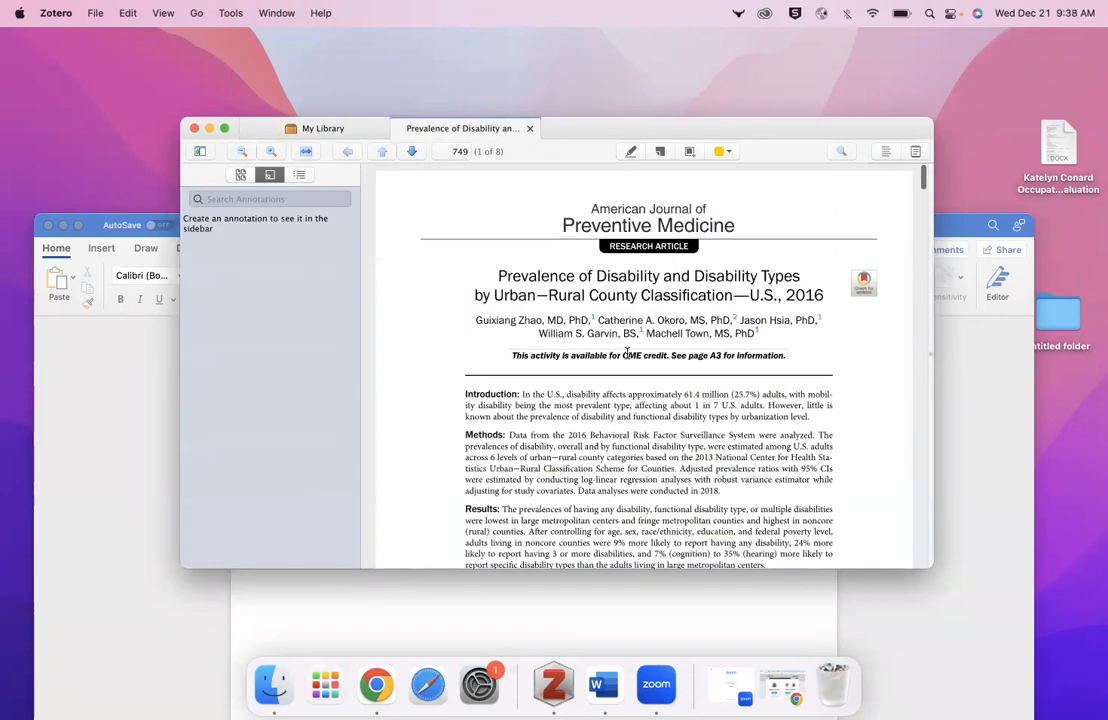
pyautogui.scroll(-10, 627, 352)
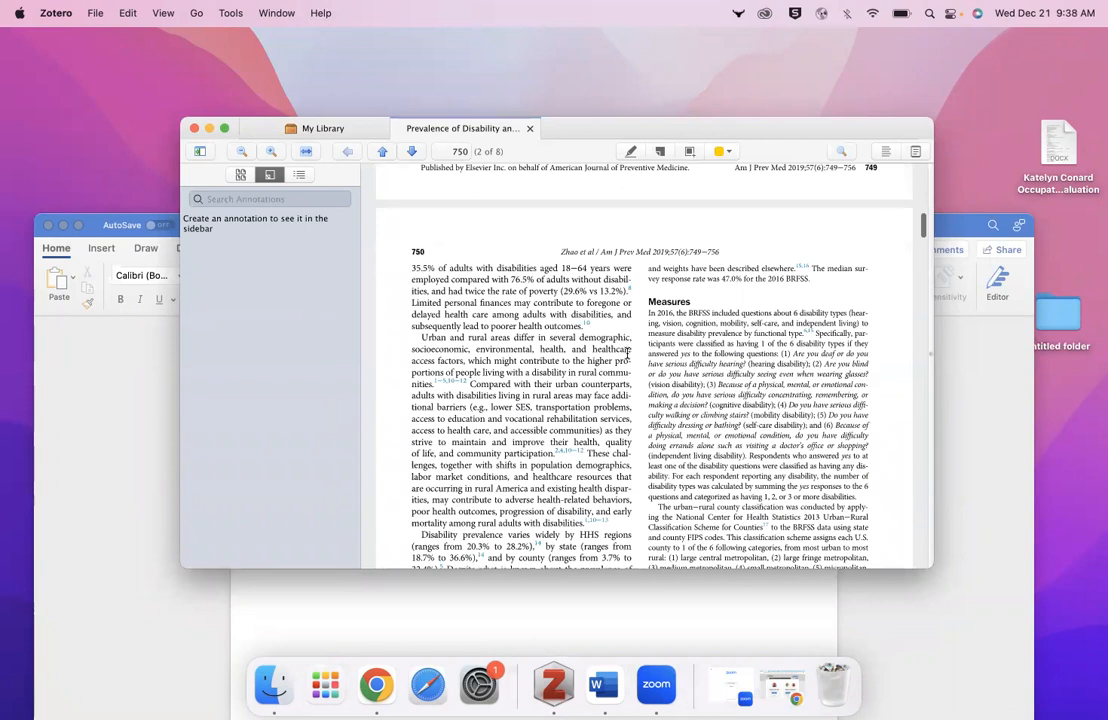
pyautogui.scroll(-10, 627, 352)
# Step: Highlight in yellow the Introduction text on the first page from "U.S., disability affects" through "most prevalent type, affecting"
pyautogui.scroll(20, 627, 352)
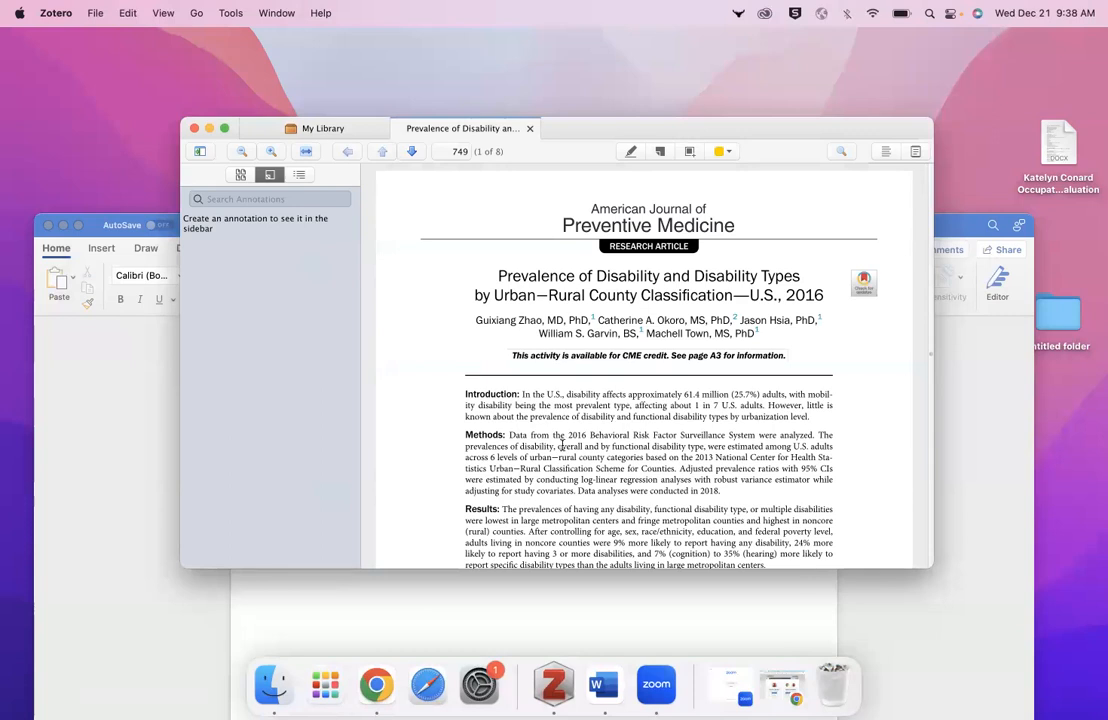
pyautogui.moveTo(547, 394); pyautogui.dragTo(656, 405)
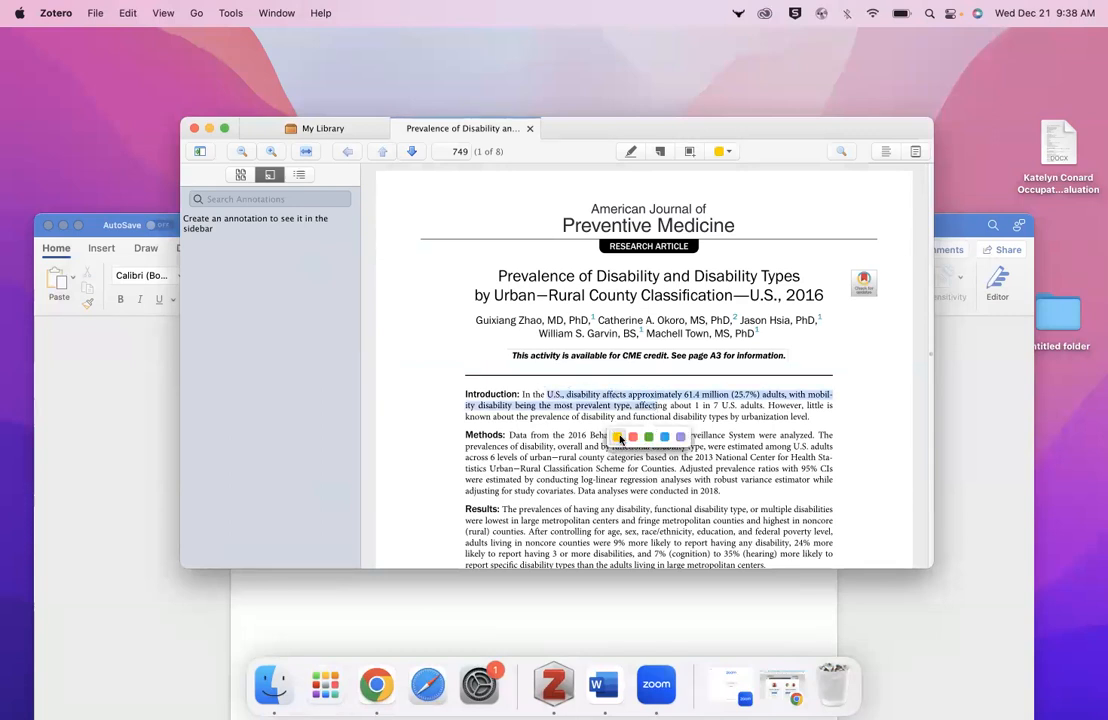
pyautogui.click(628, 436)
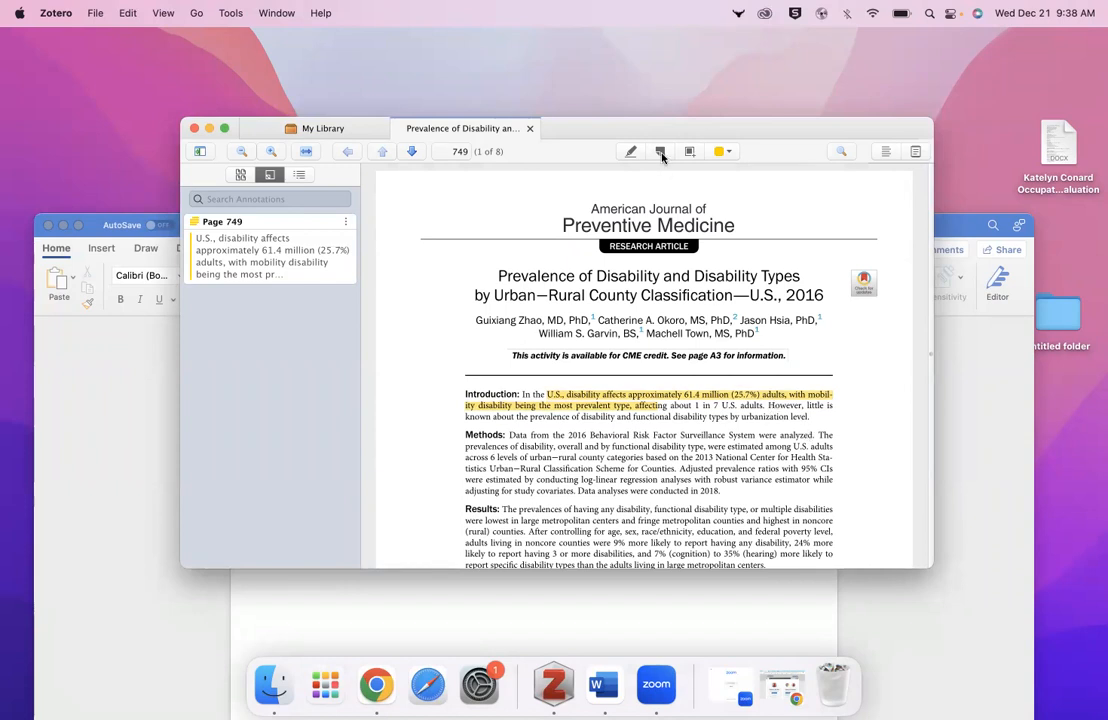
# Step: Look at the PDF's outline, its list of annotations and its notes pane
pyautogui.click(299, 174)
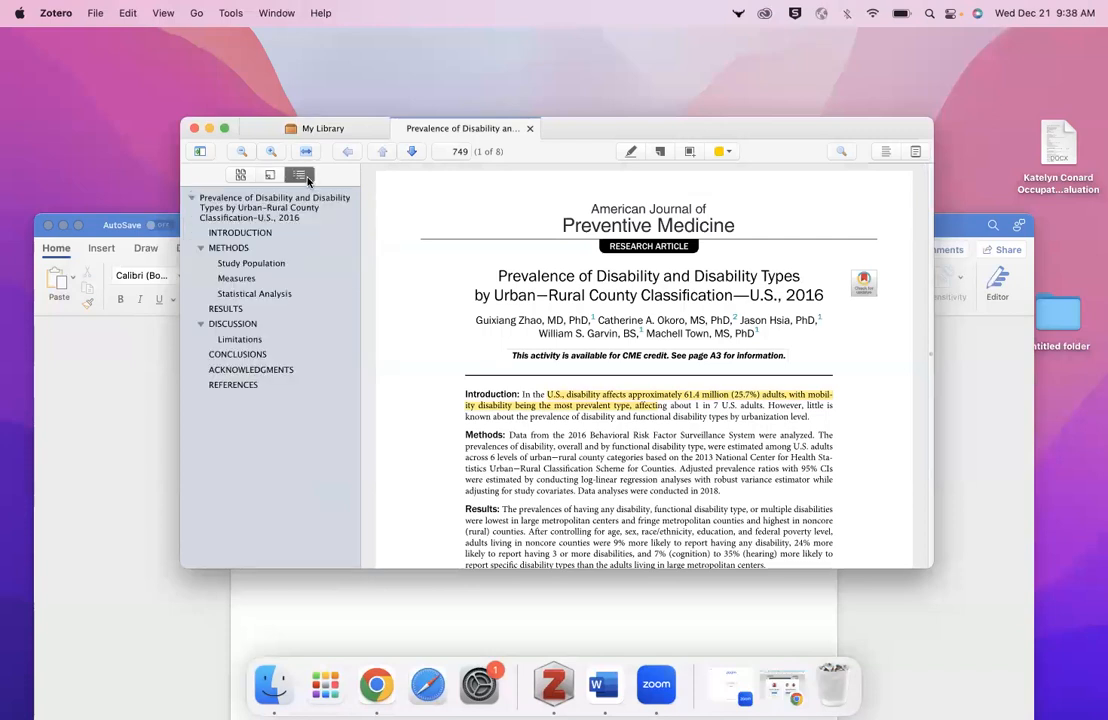
pyautogui.click(269, 174)
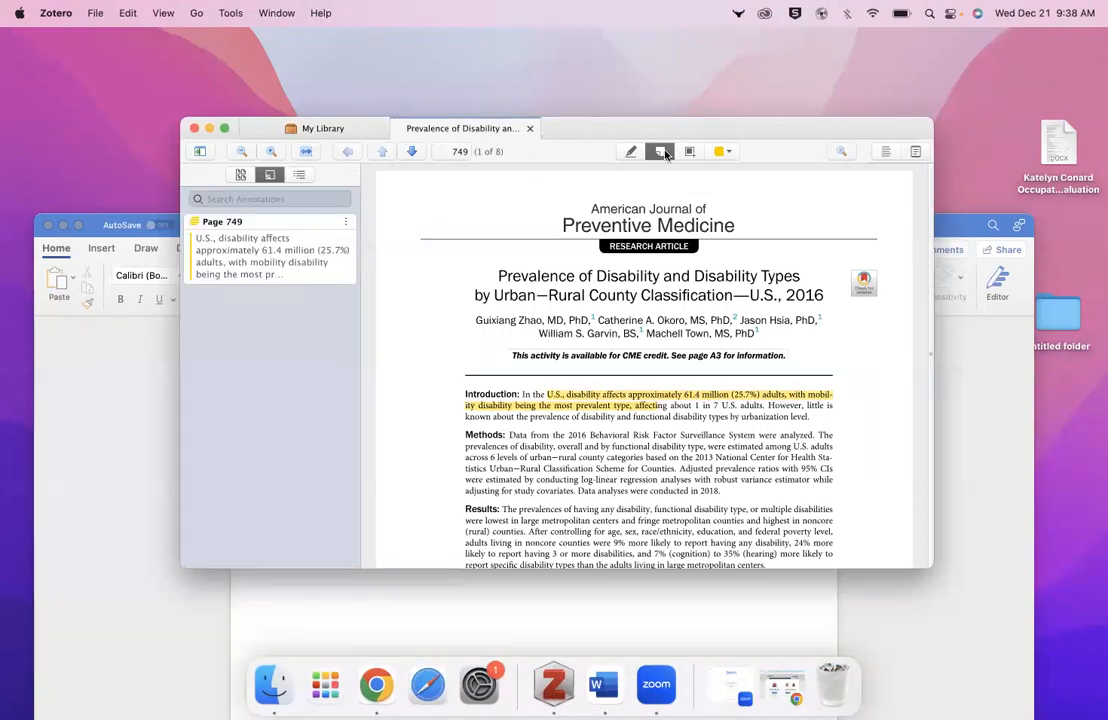
pyautogui.click(885, 151)
pyautogui.click(914, 152)
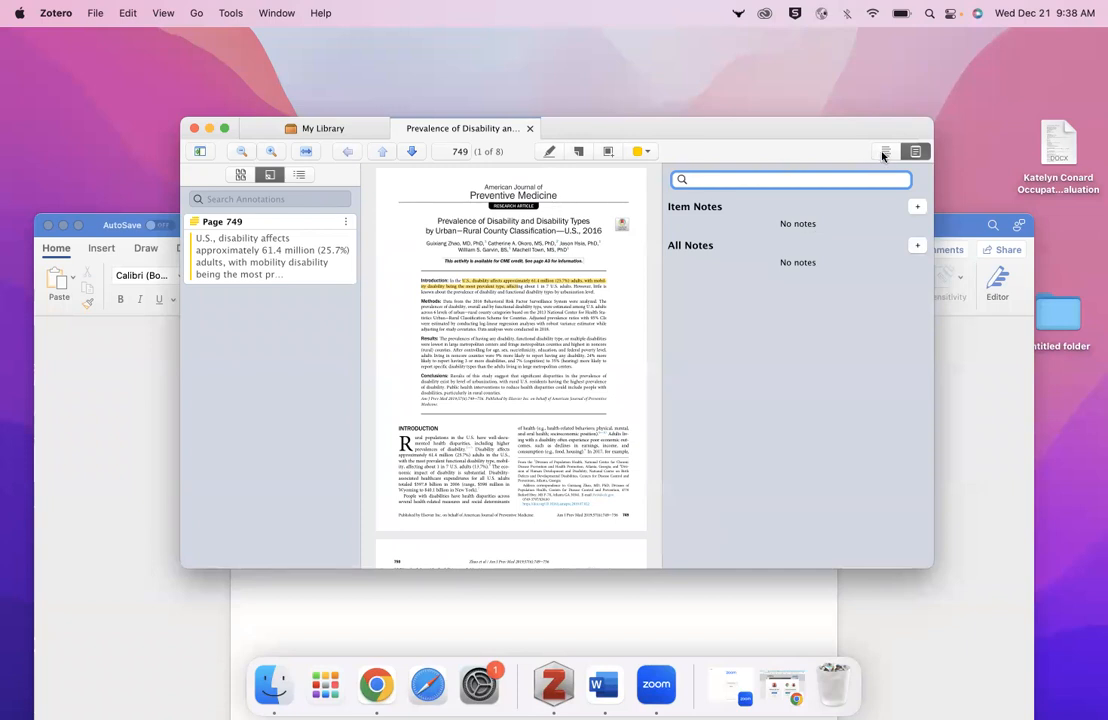
# Step: Close the article's PDF and widen the library's item list against the item details pane
pyautogui.click(530, 129)
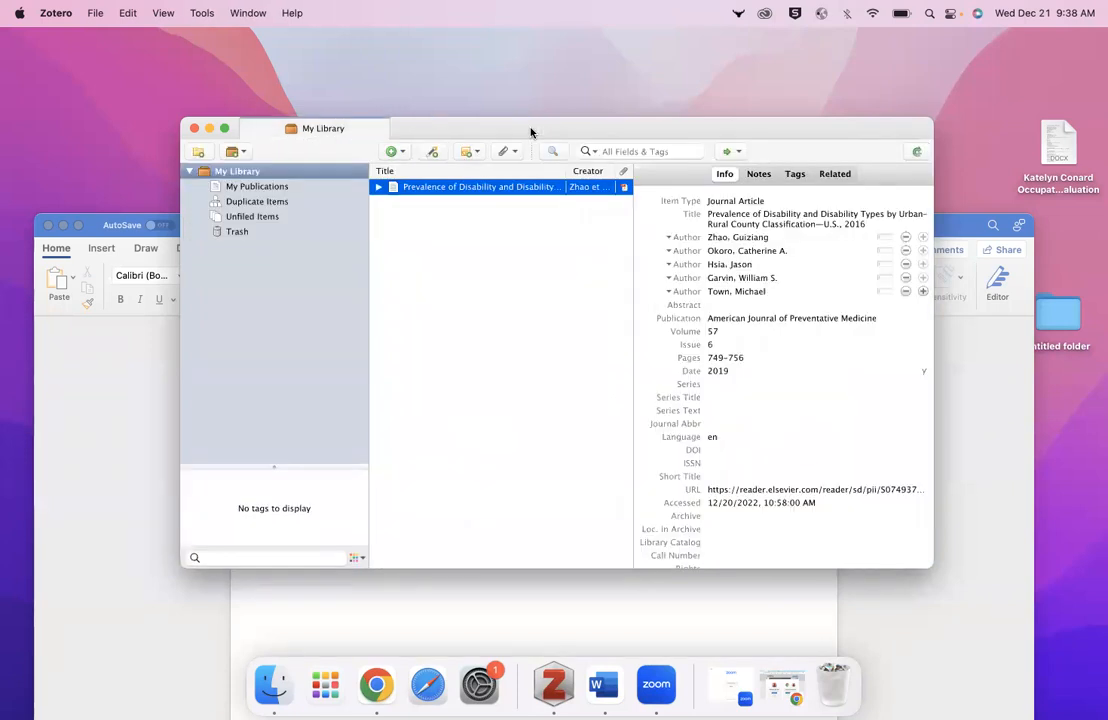
pyautogui.moveTo(633, 187); pyautogui.dragTo(930, 185)
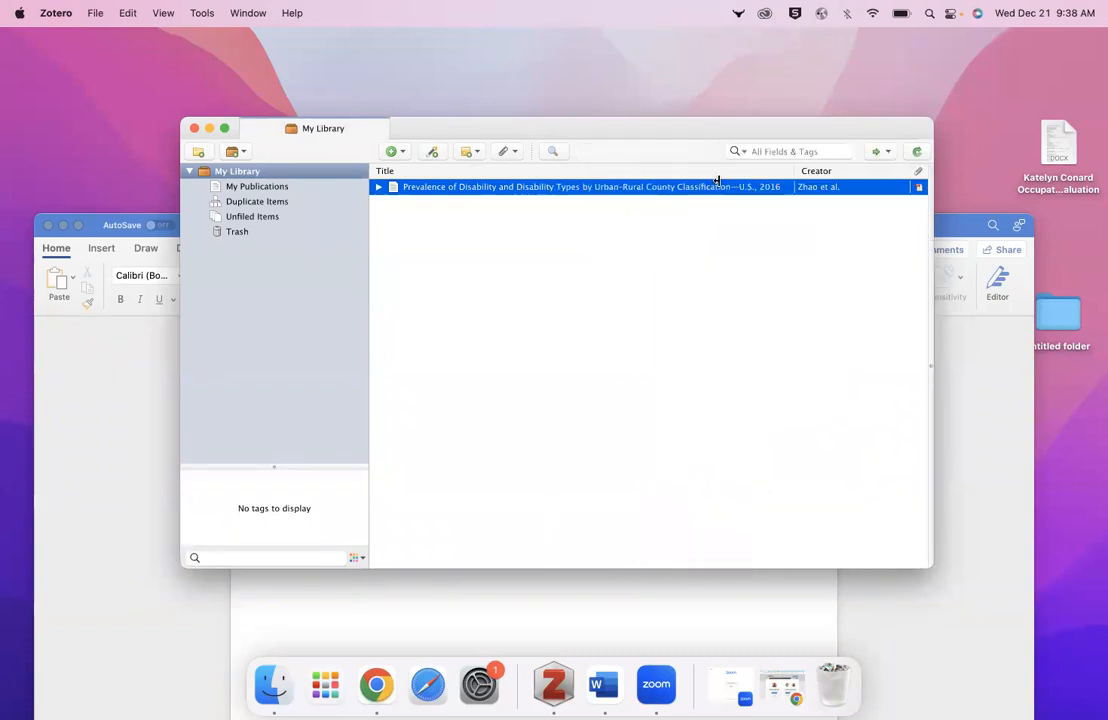
pyautogui.click(929, 183)
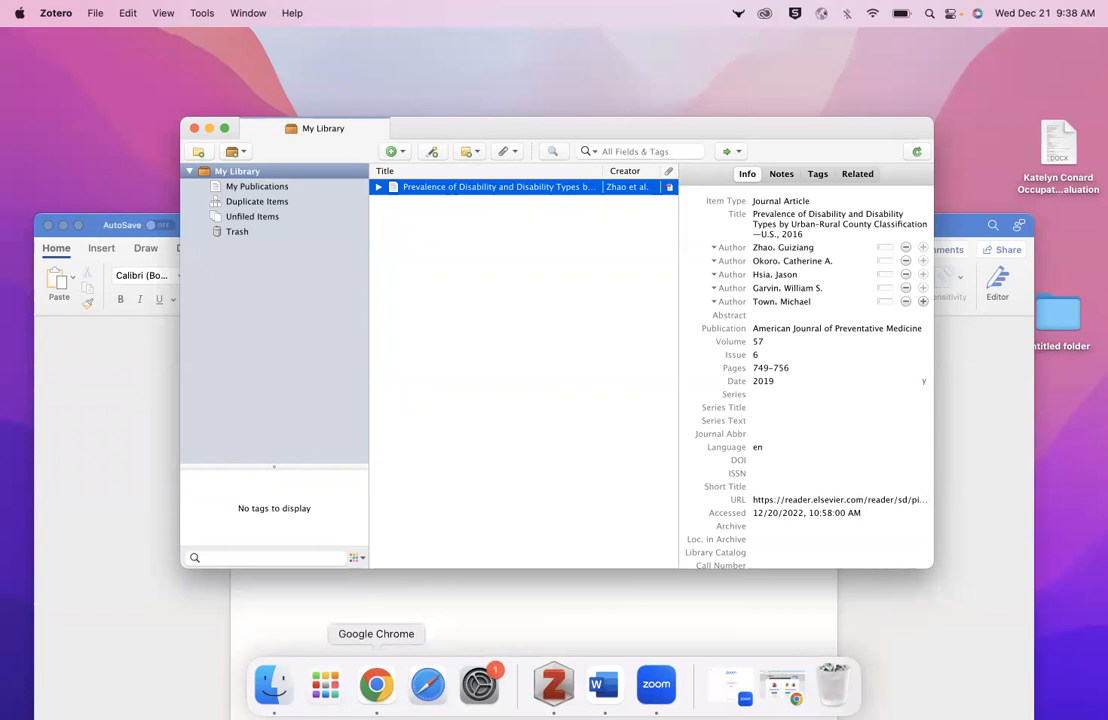
# Step: Switch to Chrome and bring up the EBSCO record for "Predictors of occupational therapy students' clinical performance: An exploratory study"
pyautogui.click(376, 684)
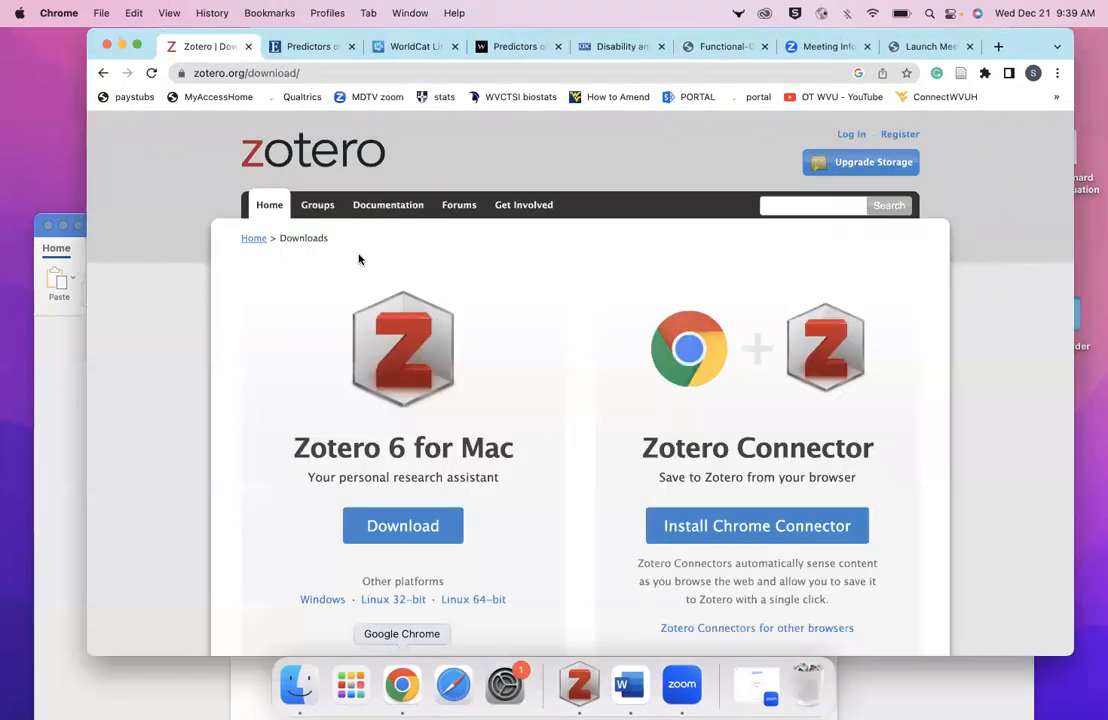
pyautogui.click(318, 45)
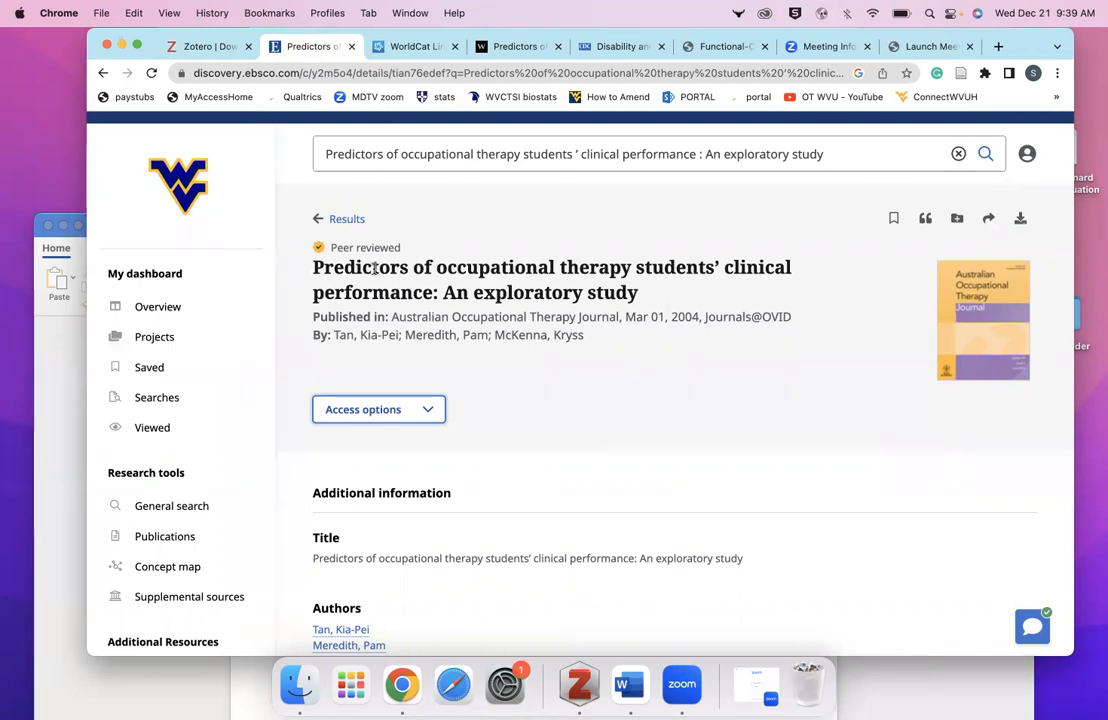
# Step: Find the article's full text through WVU Libraries and open its PDF on Wiley Online Library
pyautogui.click(430, 409)
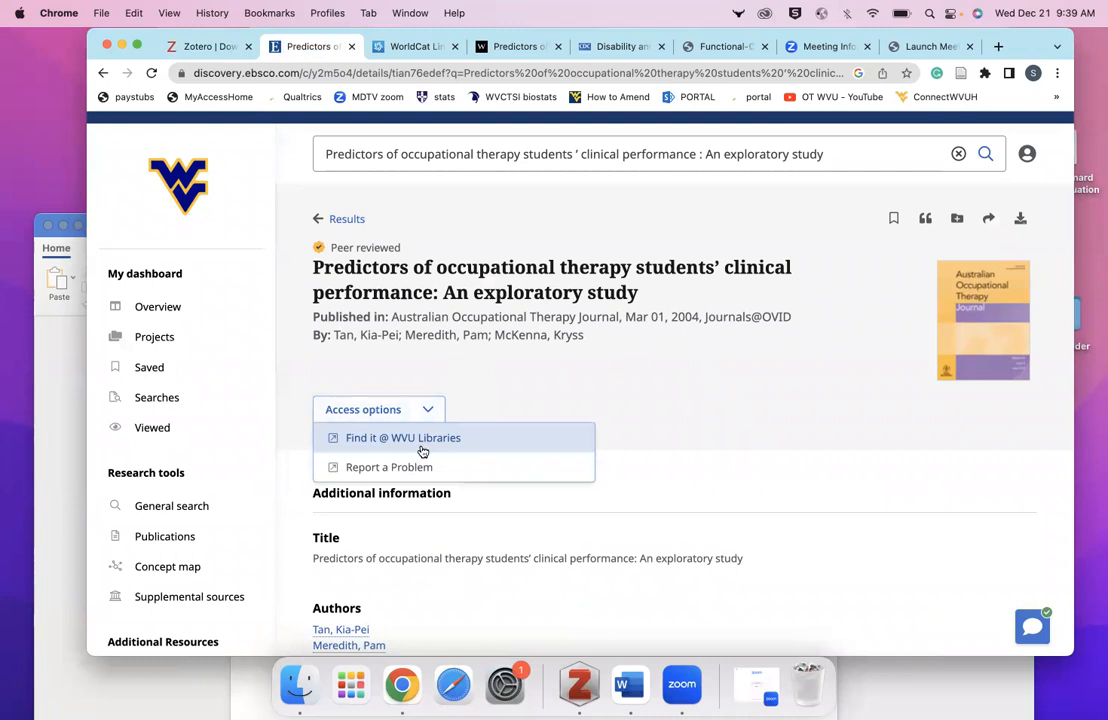
pyautogui.click(422, 451)
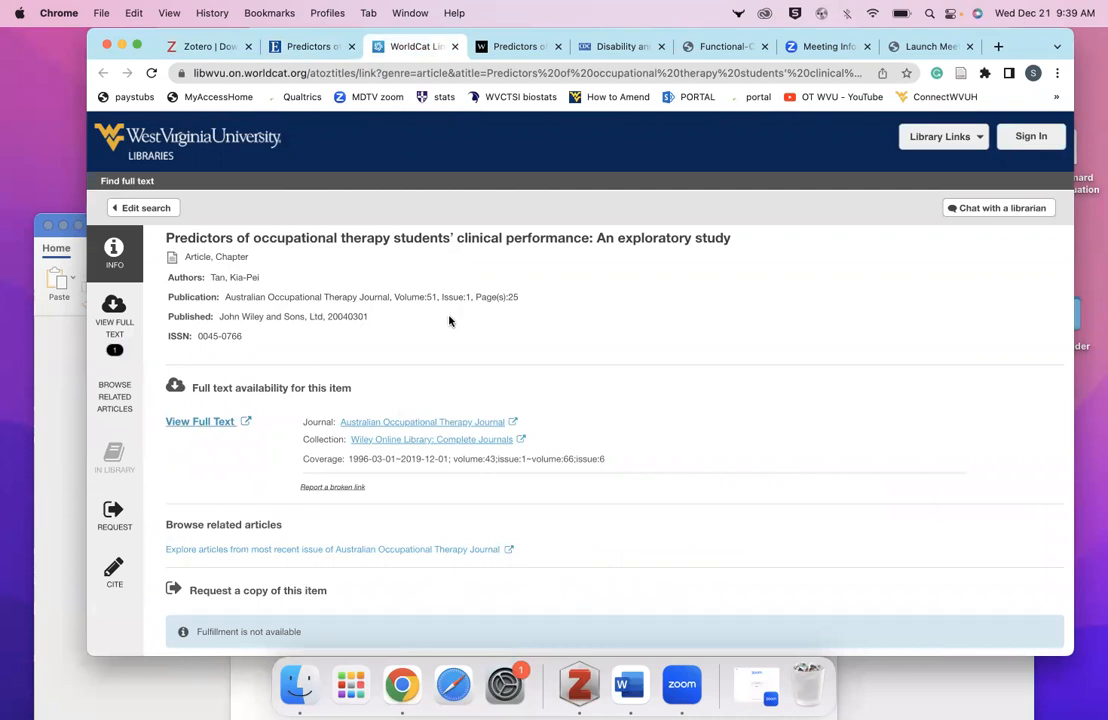
pyautogui.click(206, 424)
pyautogui.click(538, 55)
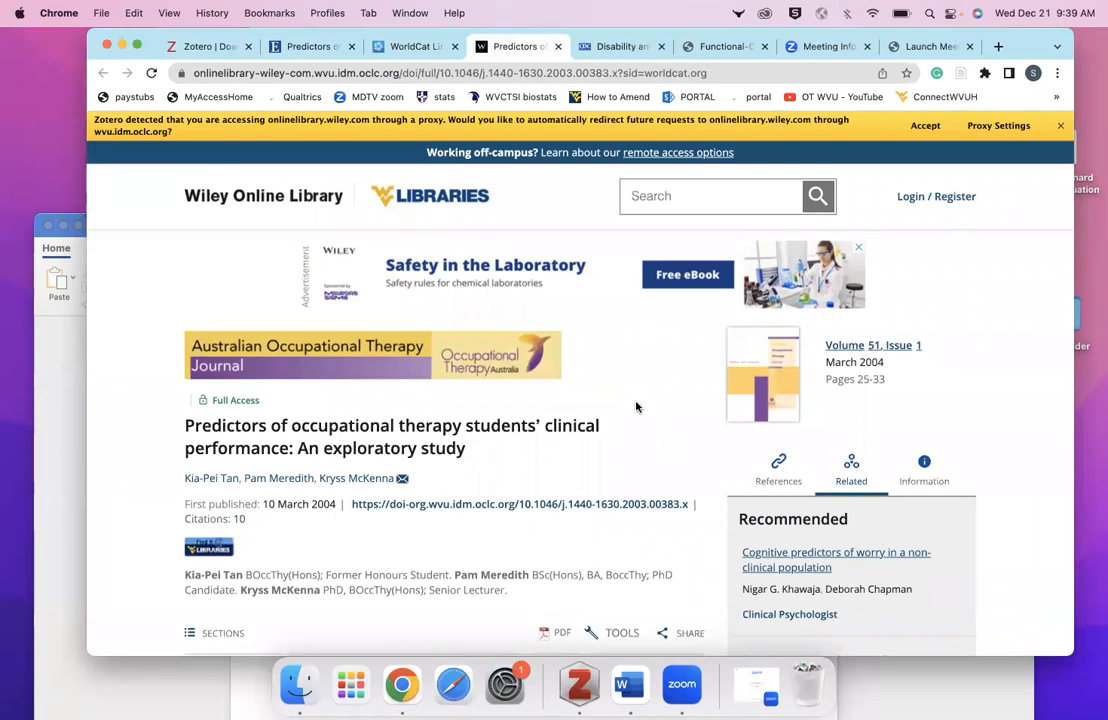
pyautogui.click(562, 636)
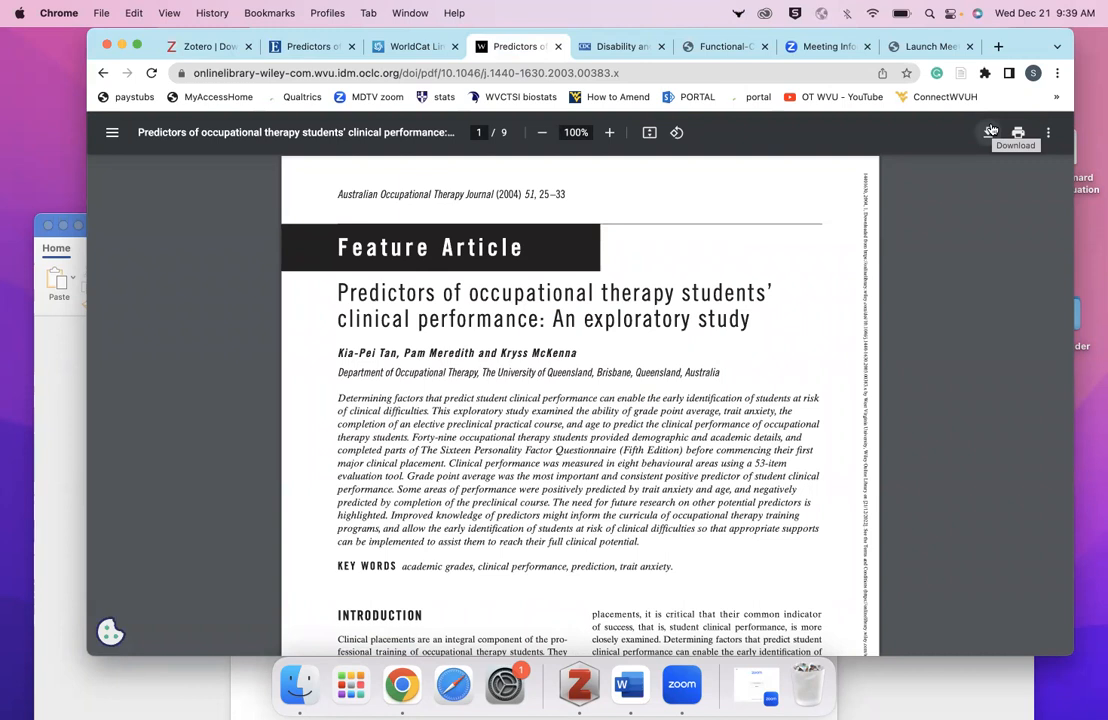
# Step: Save the Wiley article to My Library with the Zotero connector and check the saved entry in Zotero
pyautogui.click(961, 73)
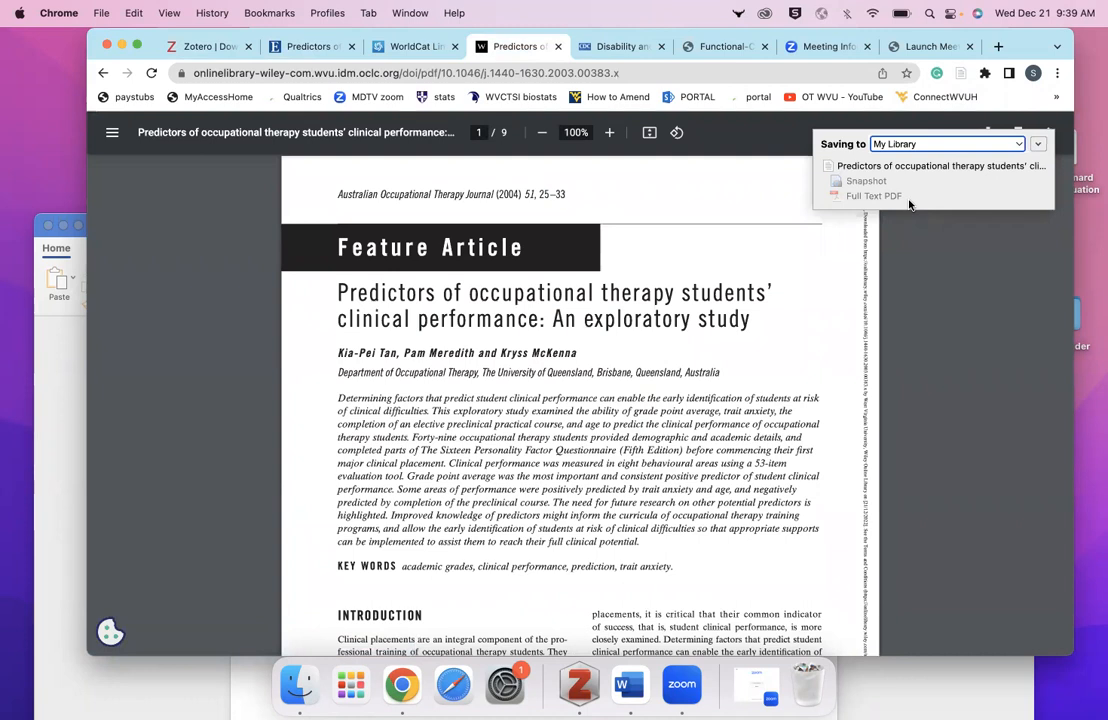
pyautogui.click(587, 675)
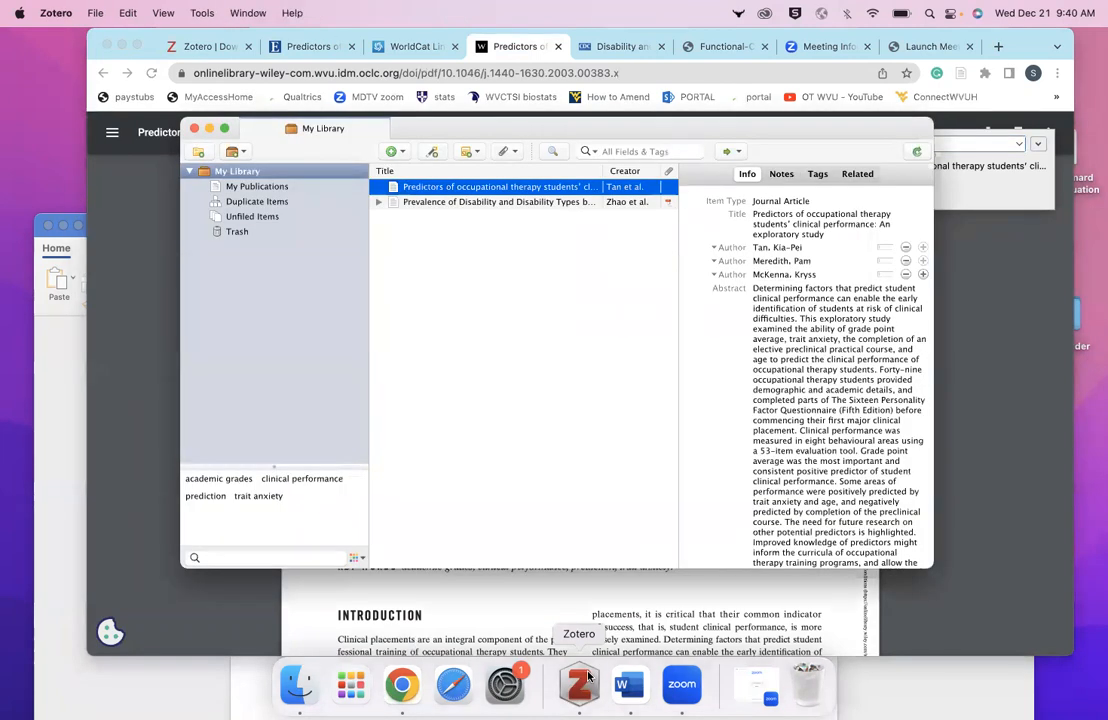
pyautogui.doubleClick(460, 189)
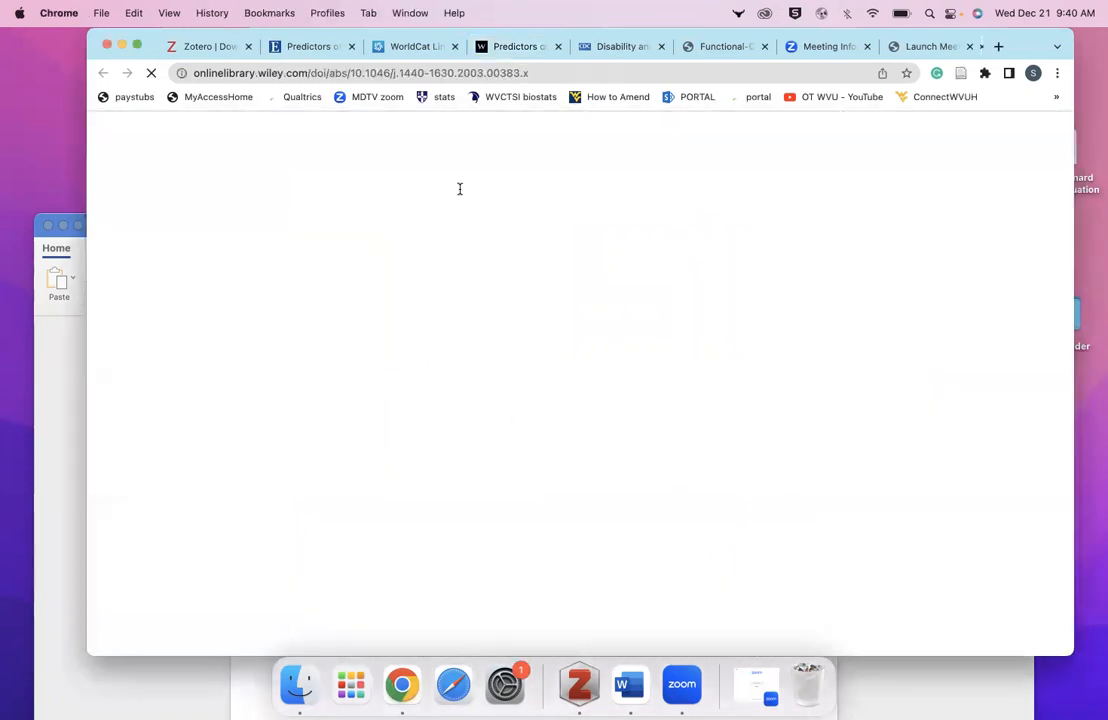
pyautogui.click(971, 46)
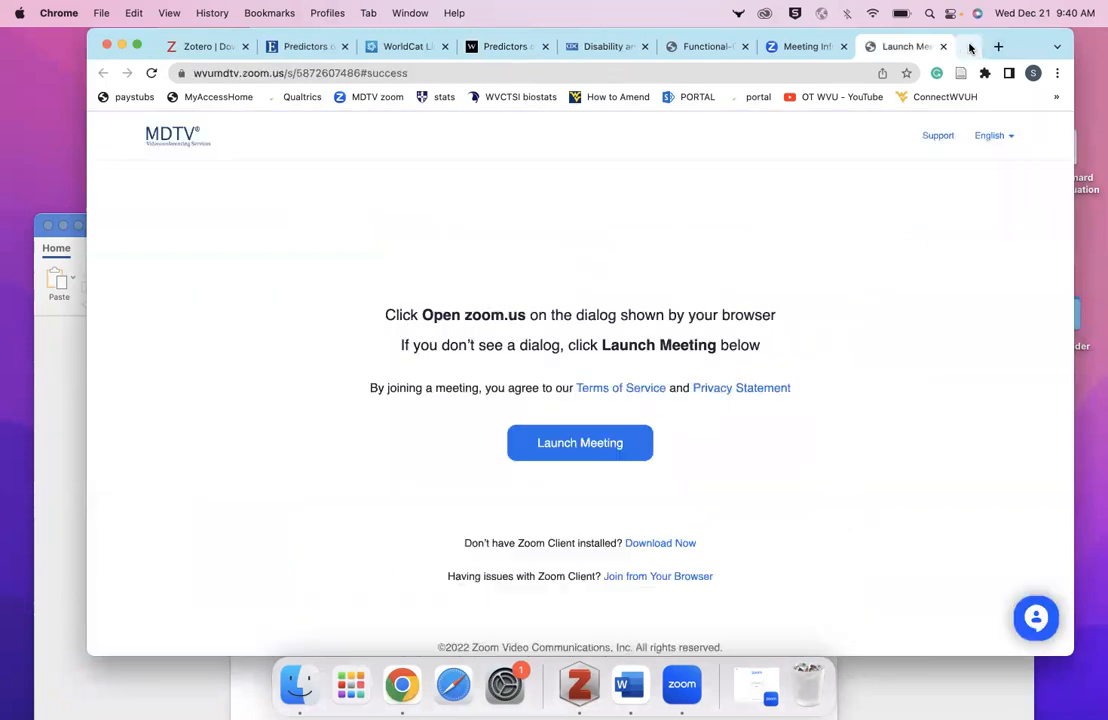
pyautogui.click(572, 685)
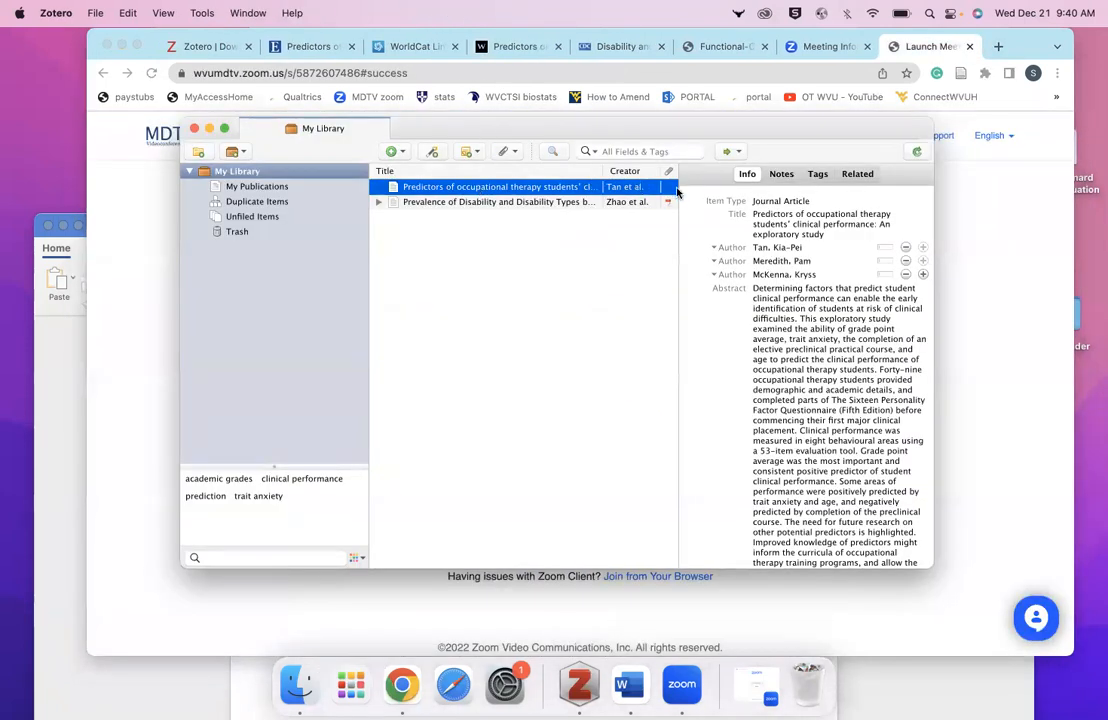
# Step: Rearrange the Zotero and Chrome windows so the Zotero library stays partly in view behind Chrome
pyautogui.moveTo(861, 131); pyautogui.dragTo(682, 131)
pyautogui.click(1005, 225)
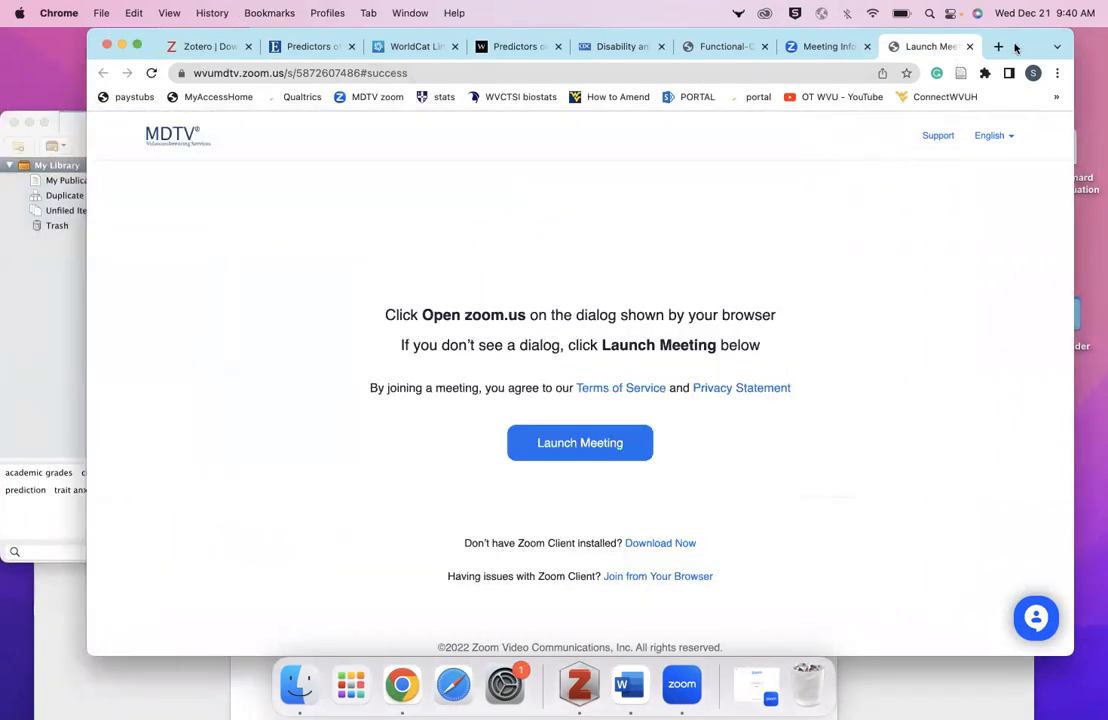
pyautogui.moveTo(1006, 44); pyautogui.dragTo(997, 76)
pyautogui.click(623, 80)
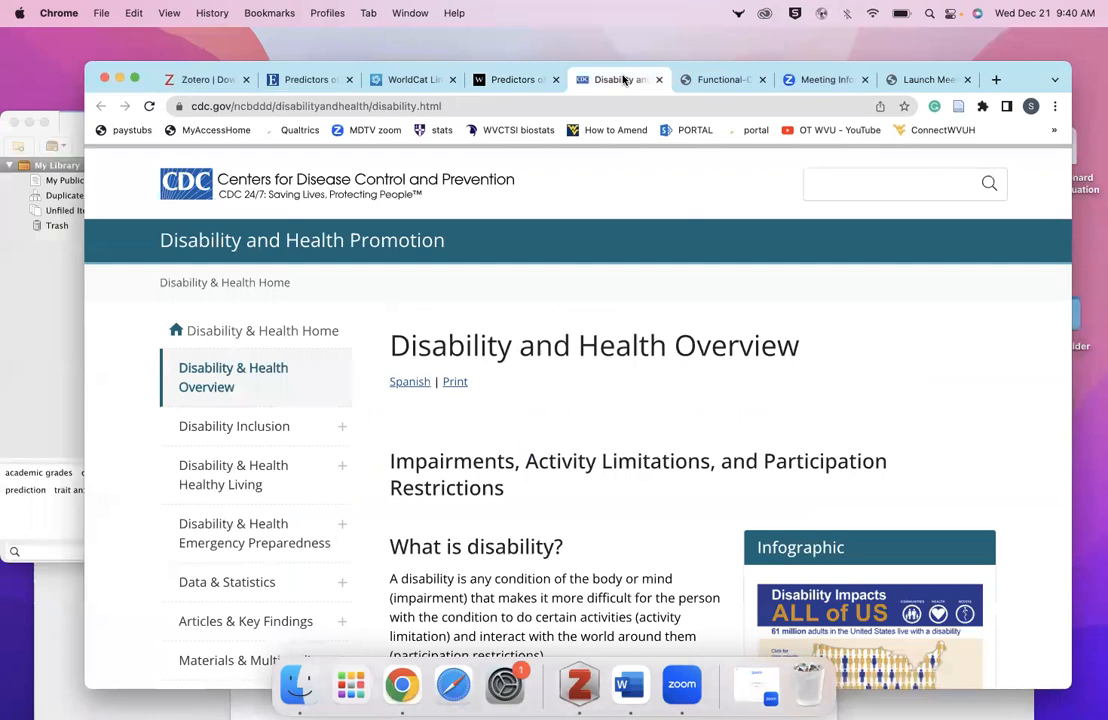
# Step: Return to the article's PDF in Chrome and confirm My Library as the Zotero connector's save destination
pyautogui.click(492, 80)
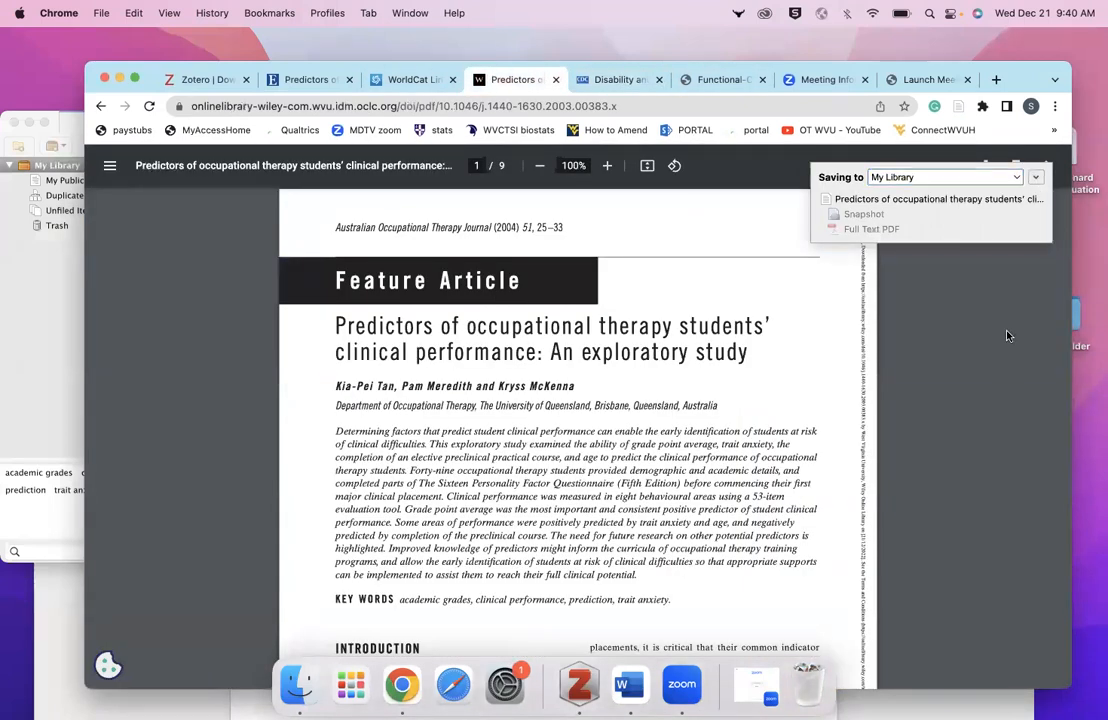
pyautogui.click(1036, 177)
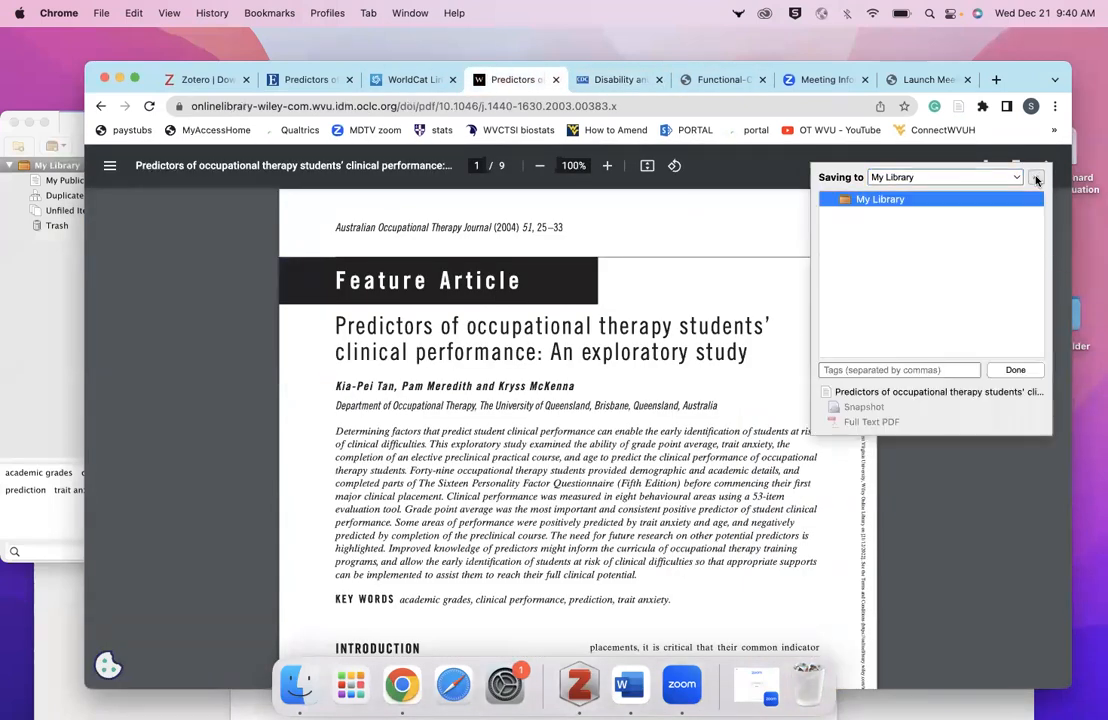
pyautogui.click(1013, 370)
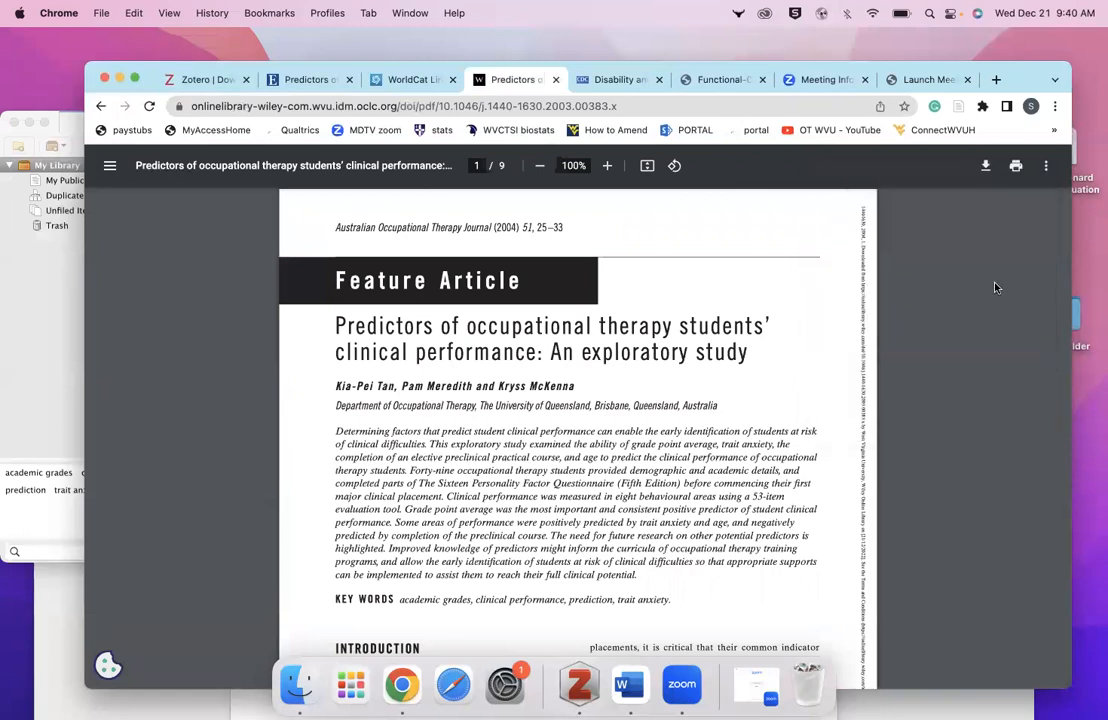
# Step: Download the article's PDF to the Desktop and add the downloaded file to the Zotero library
pyautogui.click(987, 166)
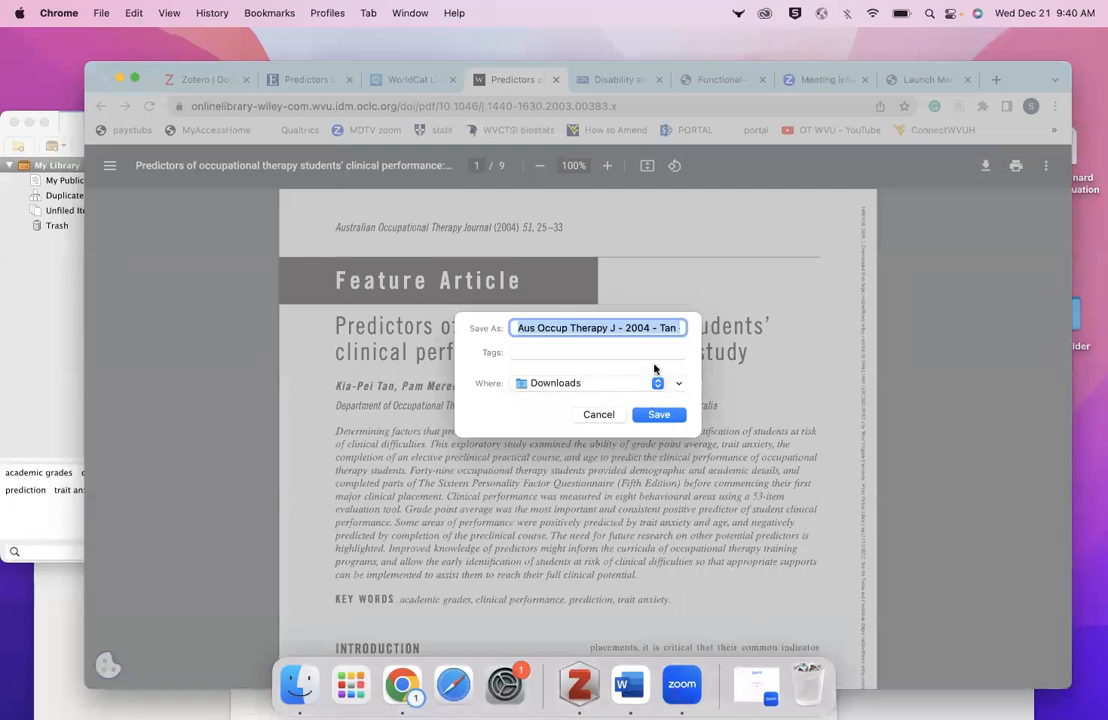
pyautogui.click(657, 383)
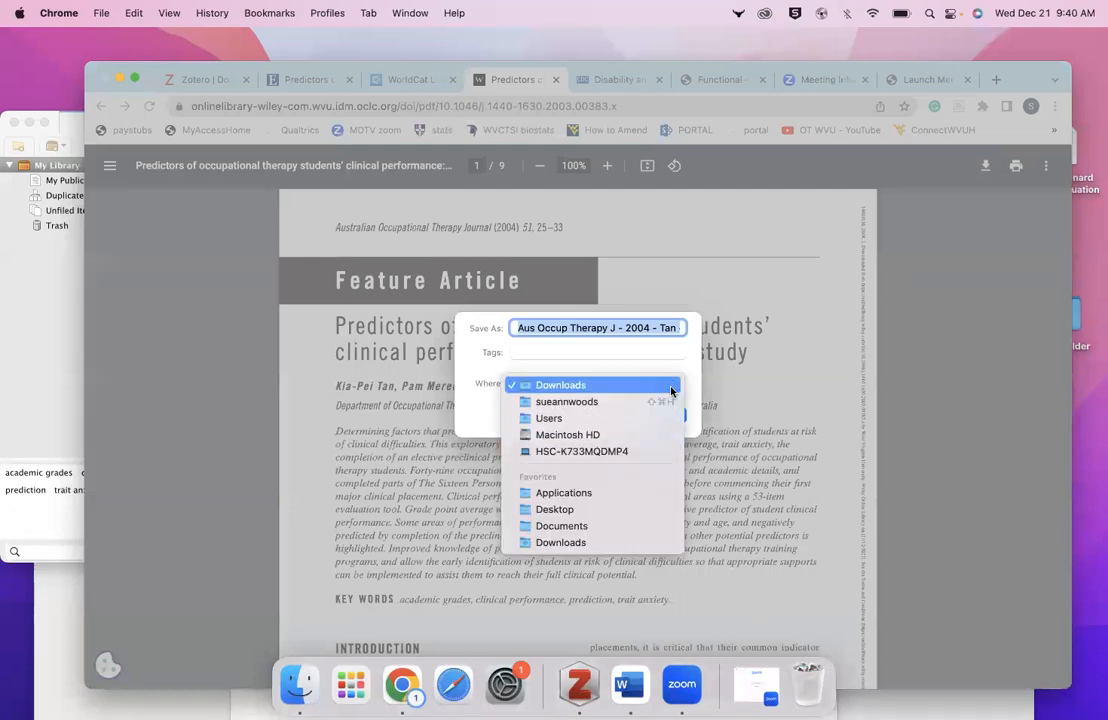
pyautogui.click(594, 510)
pyautogui.press('Return')
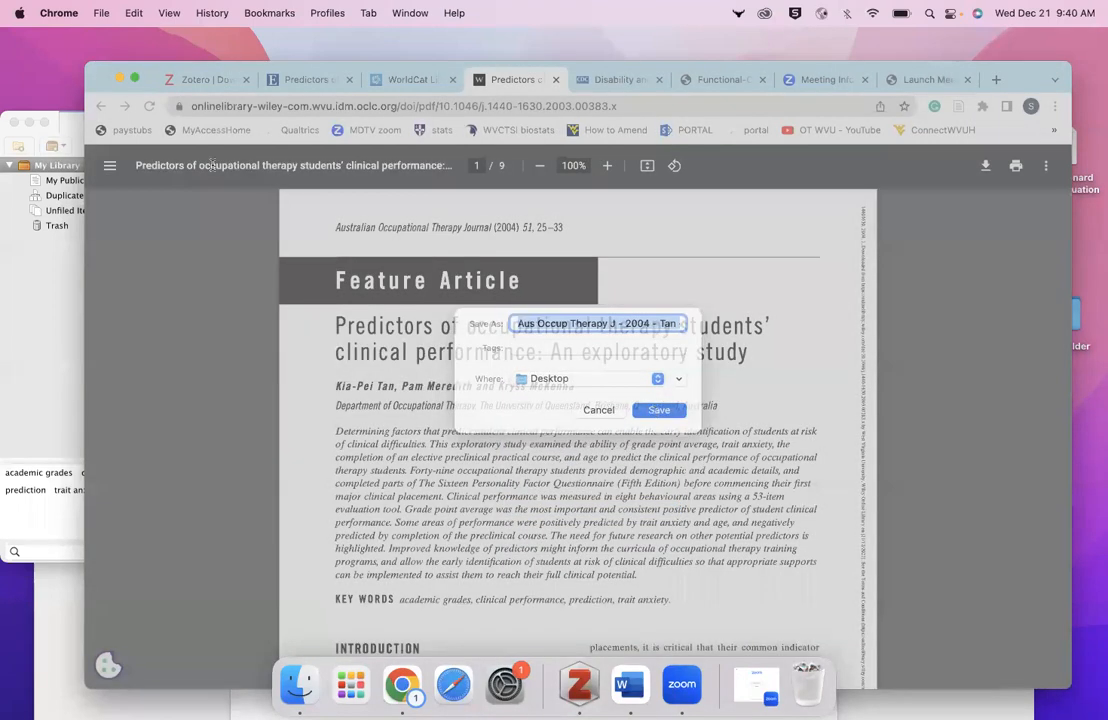
pyautogui.click(120, 78)
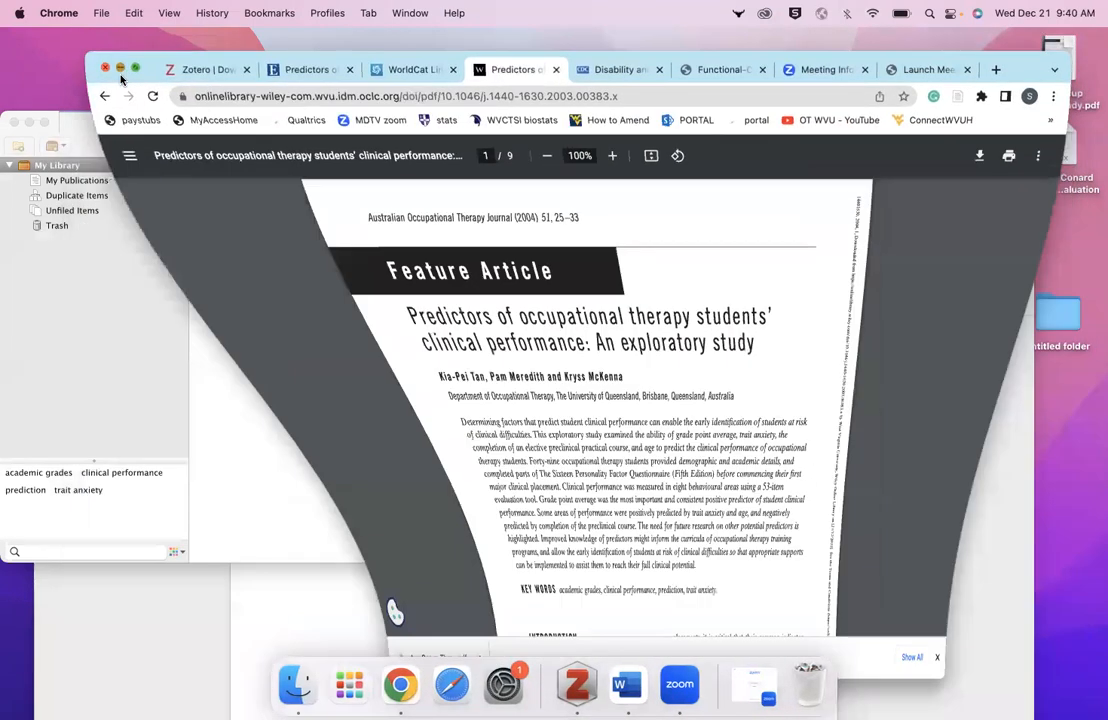
pyautogui.moveTo(1058, 62); pyautogui.dragTo(362, 286)
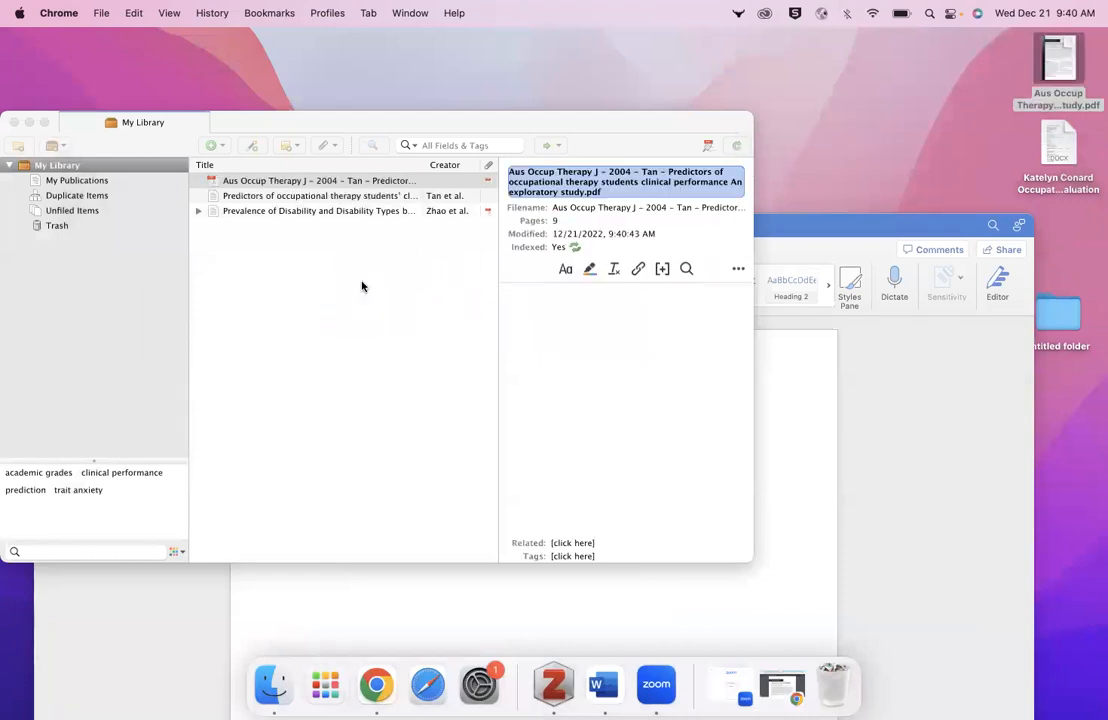
# Step: Move the duplicate entry of the occupational therapy article that has no PDF attached to the Trash
pyautogui.click(285, 195)
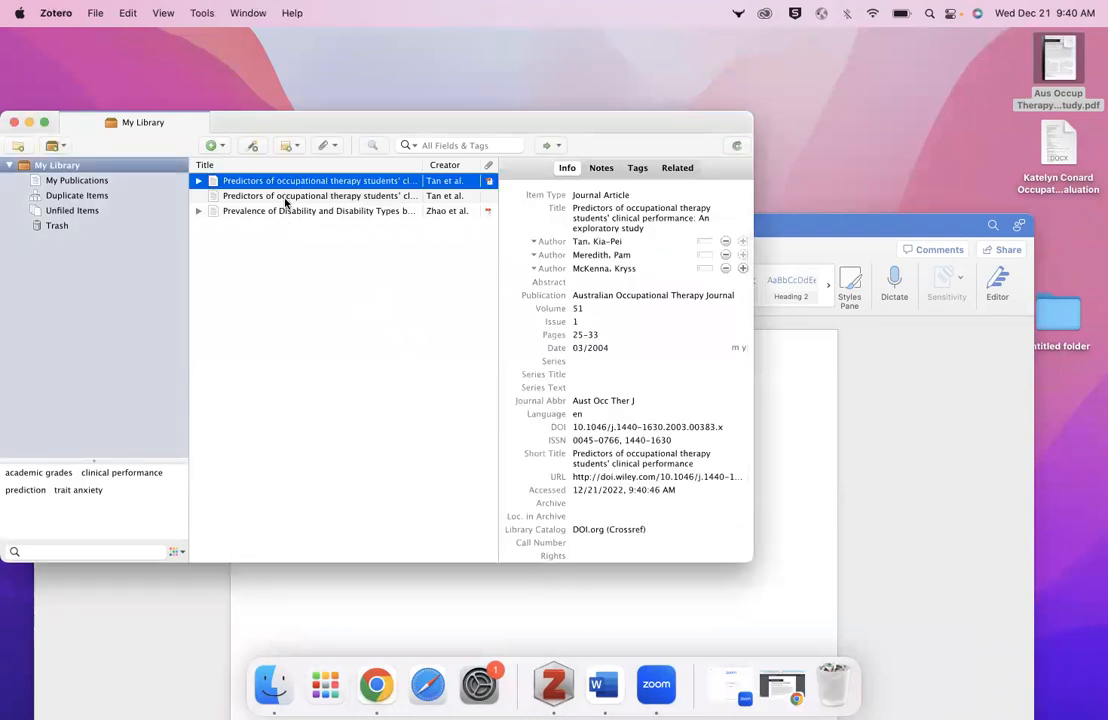
pyautogui.click(256, 209)
pyautogui.click(256, 196)
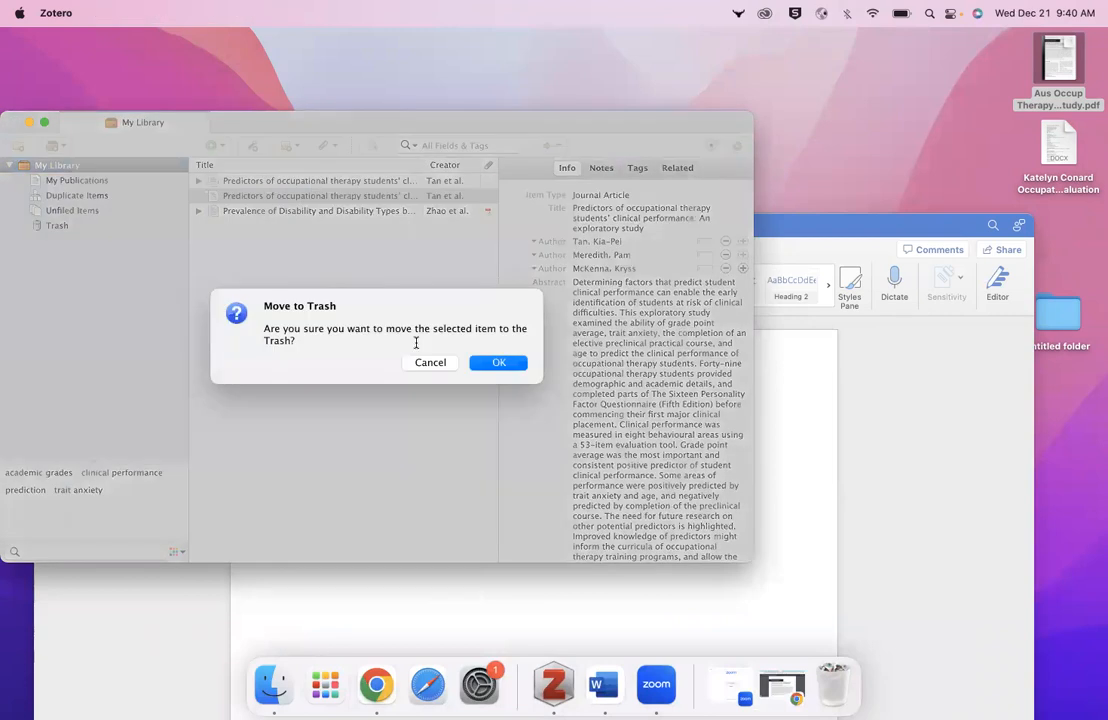
pyautogui.click(497, 362)
# Step: Open the remaining entry's PDF in Zotero and hide its notes pane
pyautogui.click(493, 182)
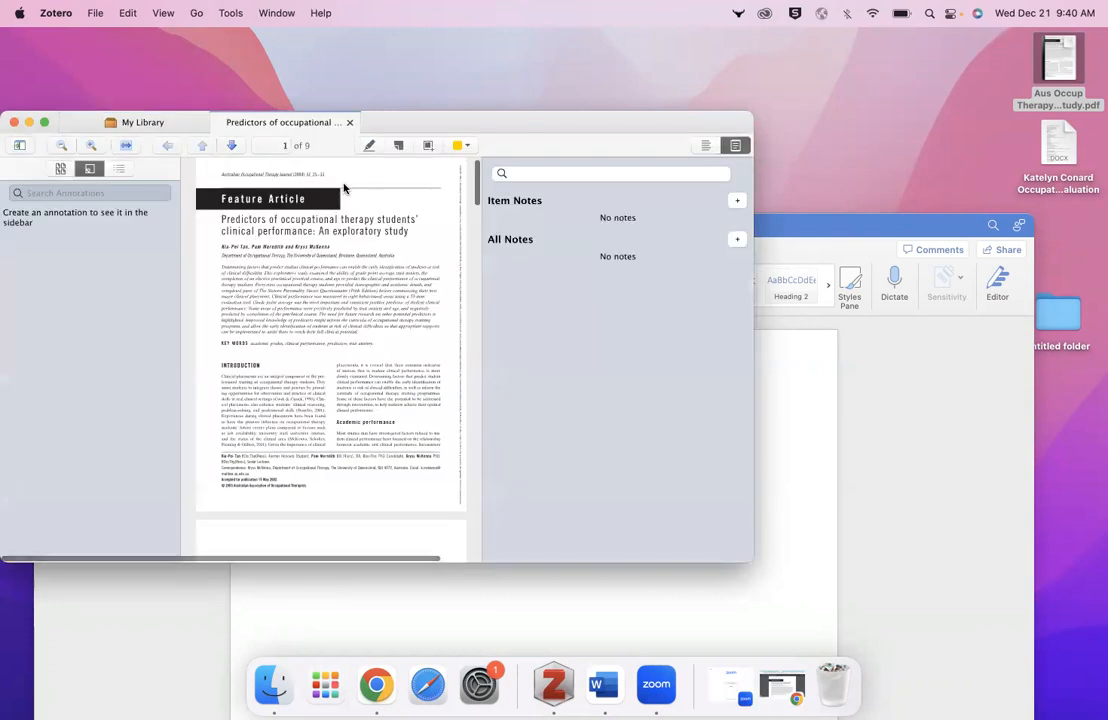
pyautogui.click(744, 149)
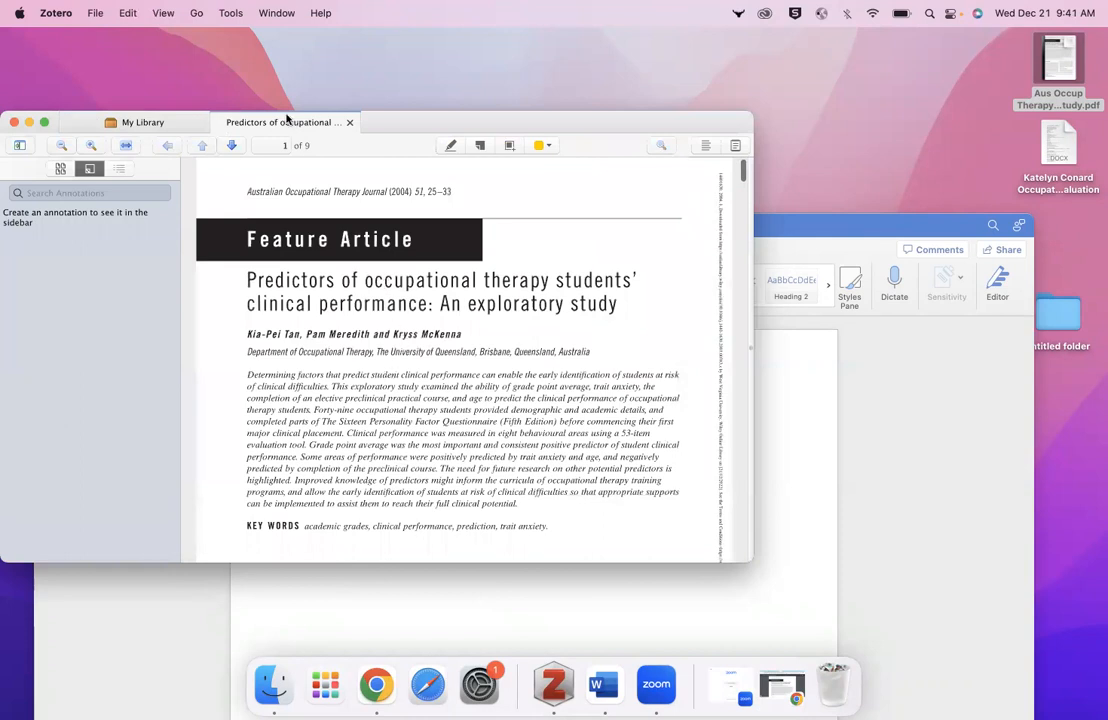
pyautogui.click(162, 123)
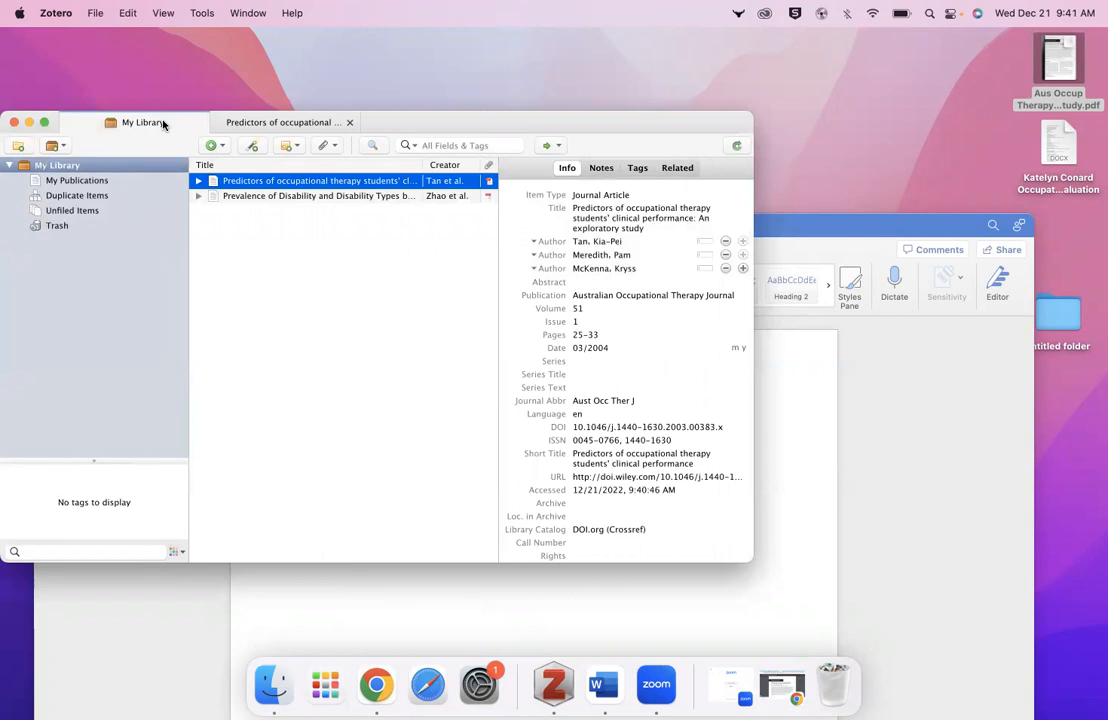
pyautogui.click(257, 122)
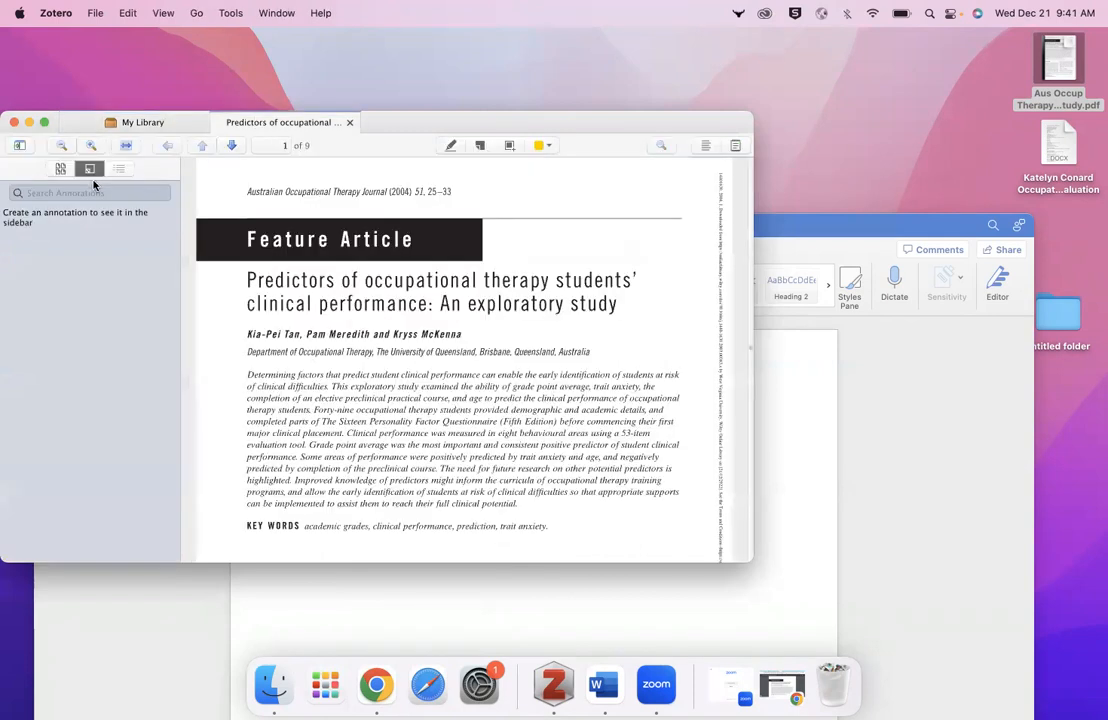
# Step: Show the page thumbnails and the item info beside the PDF, with the Zotero window in full screen
pyautogui.click(58, 170)
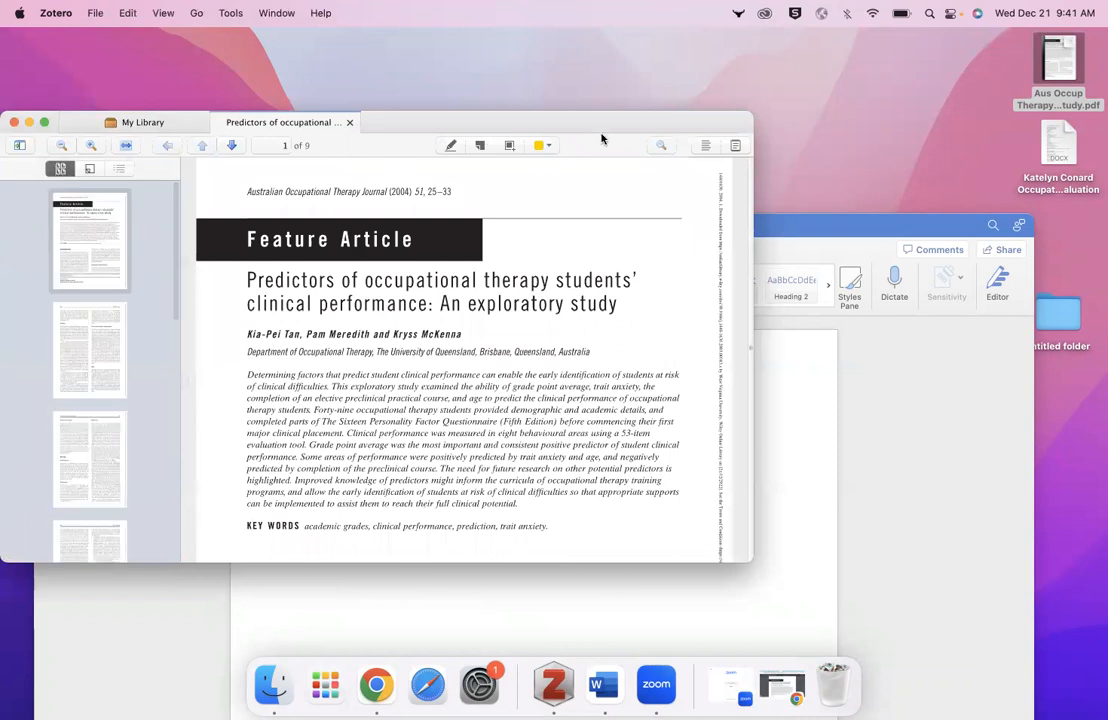
pyautogui.click(705, 145)
pyautogui.click(590, 299)
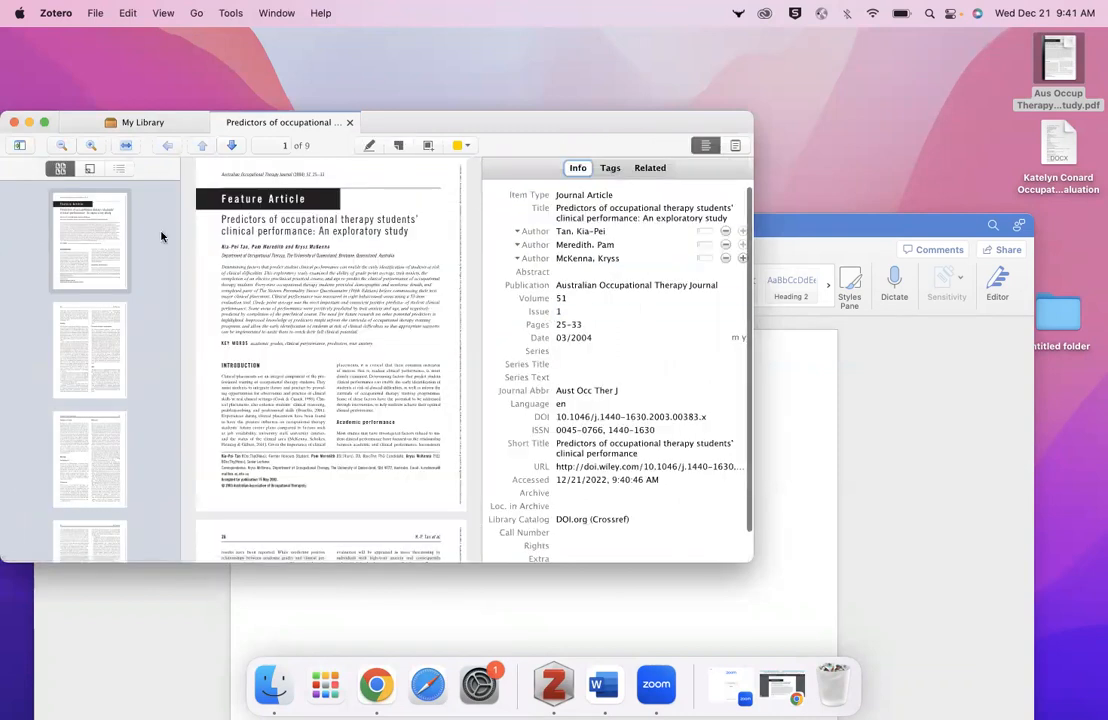
pyautogui.click(44, 122)
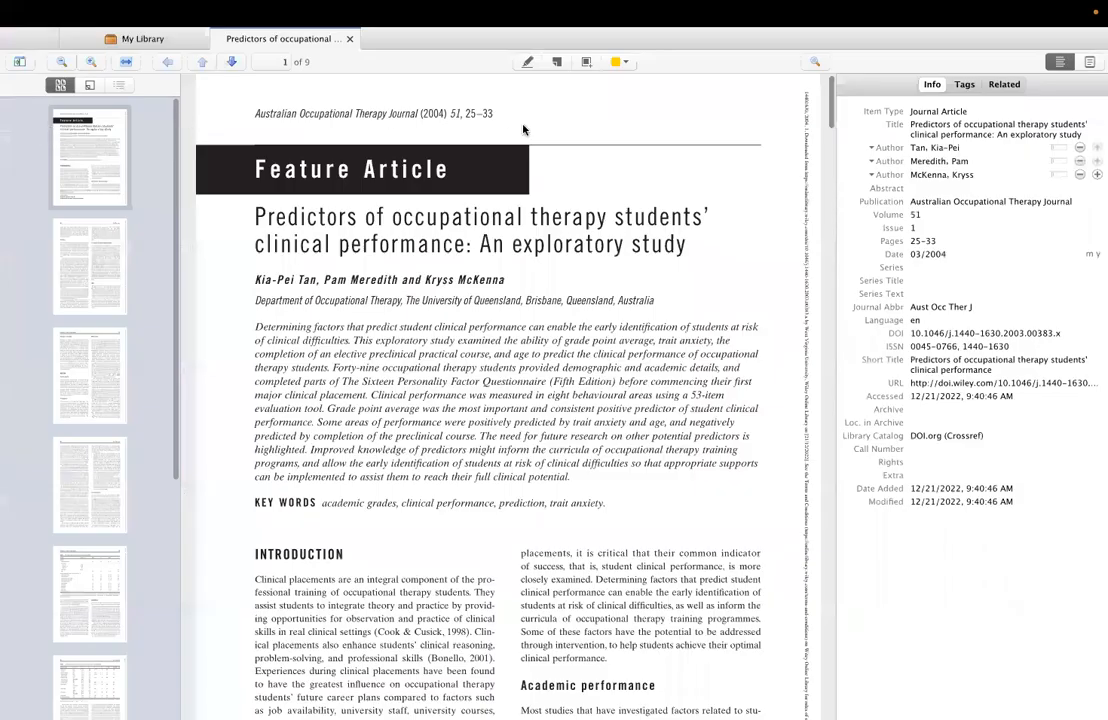
# Step: Check the item type, title, authors, publication, volume and issue in the item info against the article's first page
pyautogui.click(935, 112)
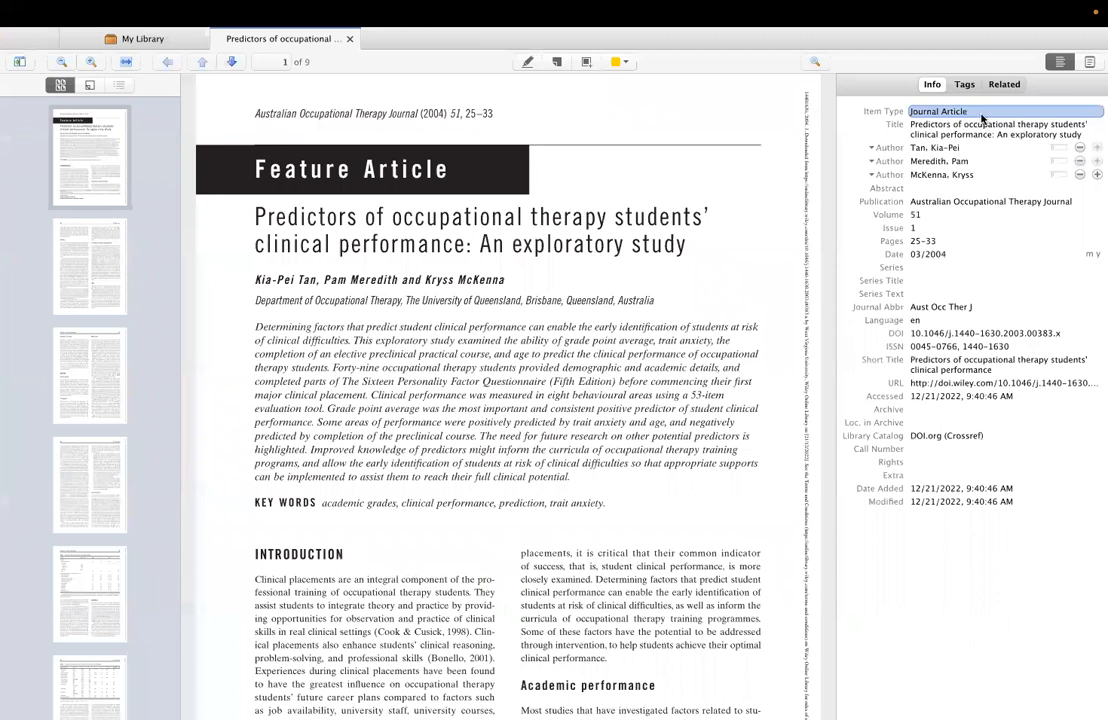
pyautogui.press('Tab')
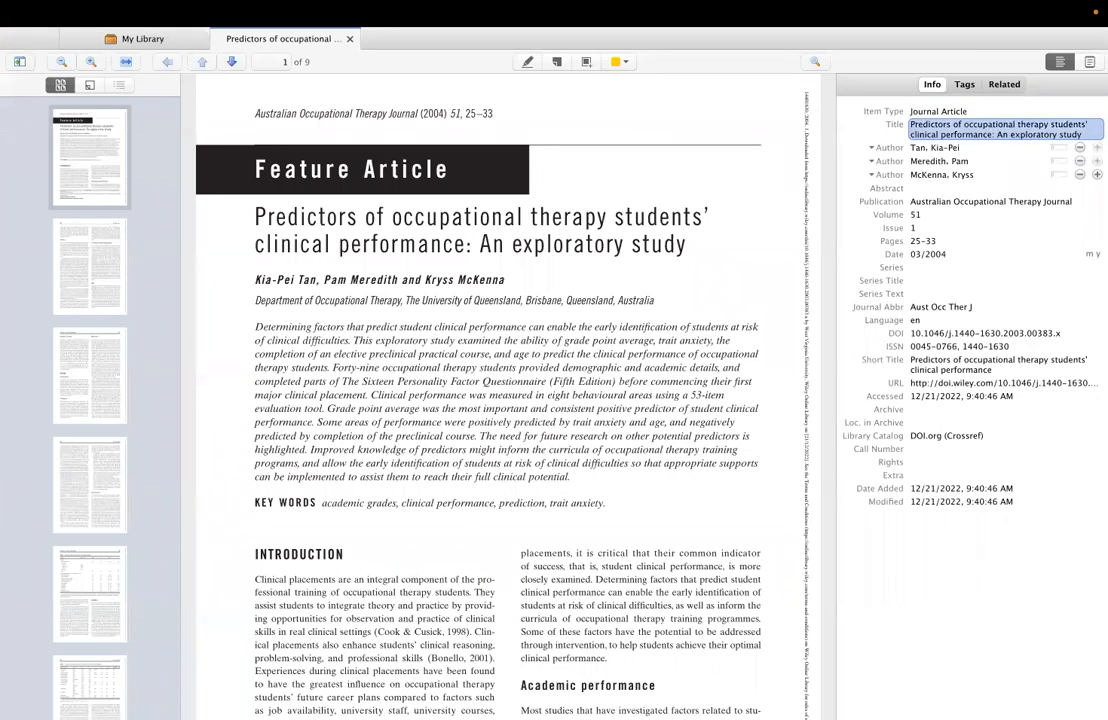
pyautogui.click(985, 176)
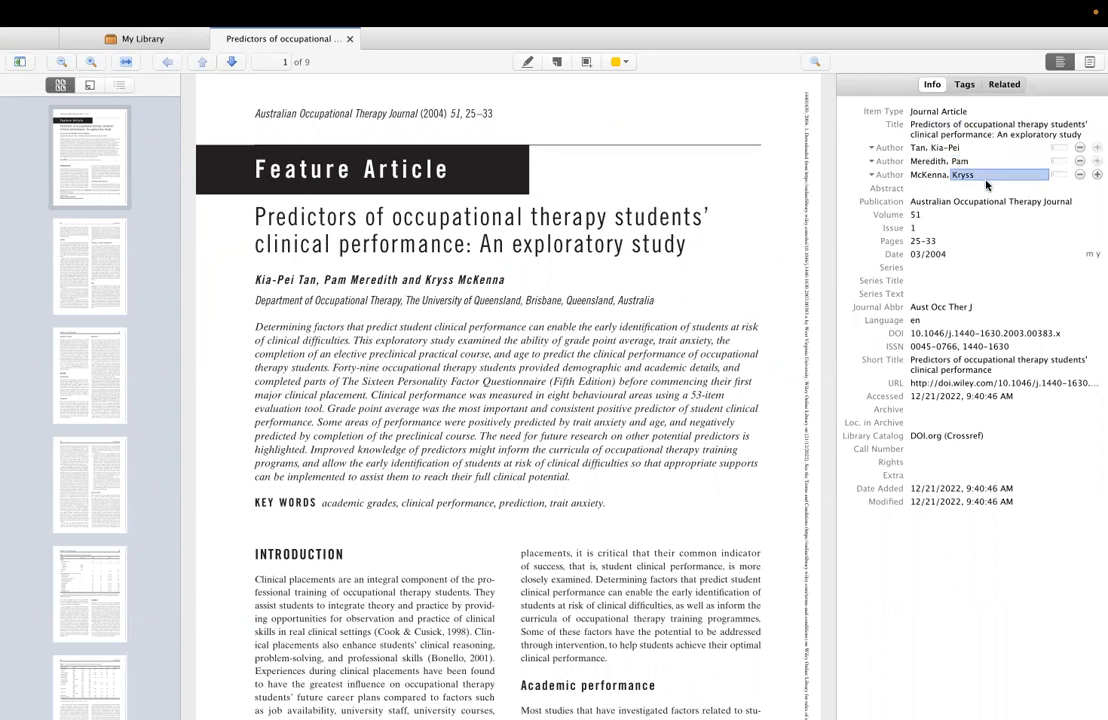
pyautogui.press('Return')
pyautogui.click(996, 212)
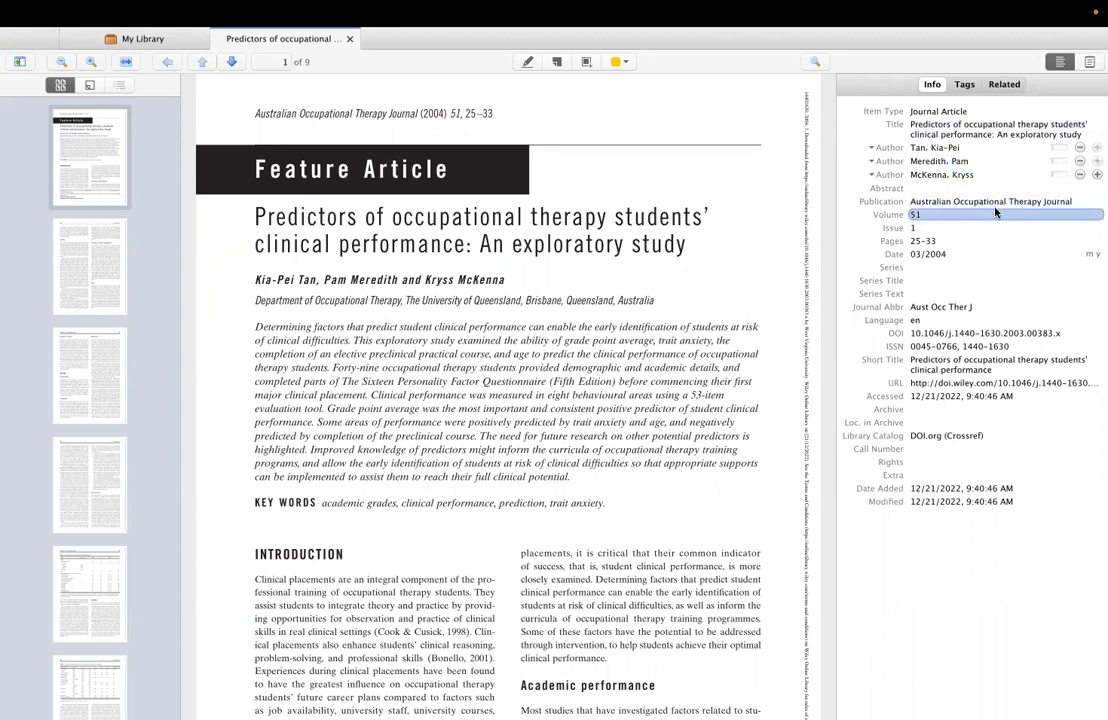
pyautogui.click(1012, 203)
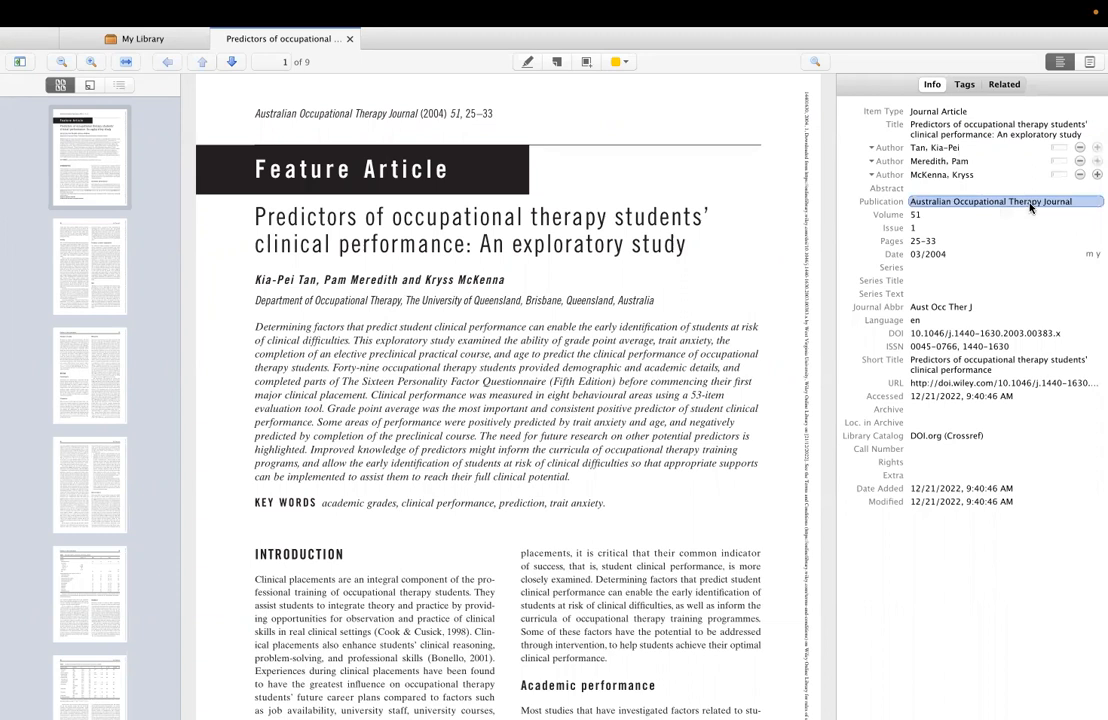
pyautogui.click(1003, 219)
pyautogui.press('Return')
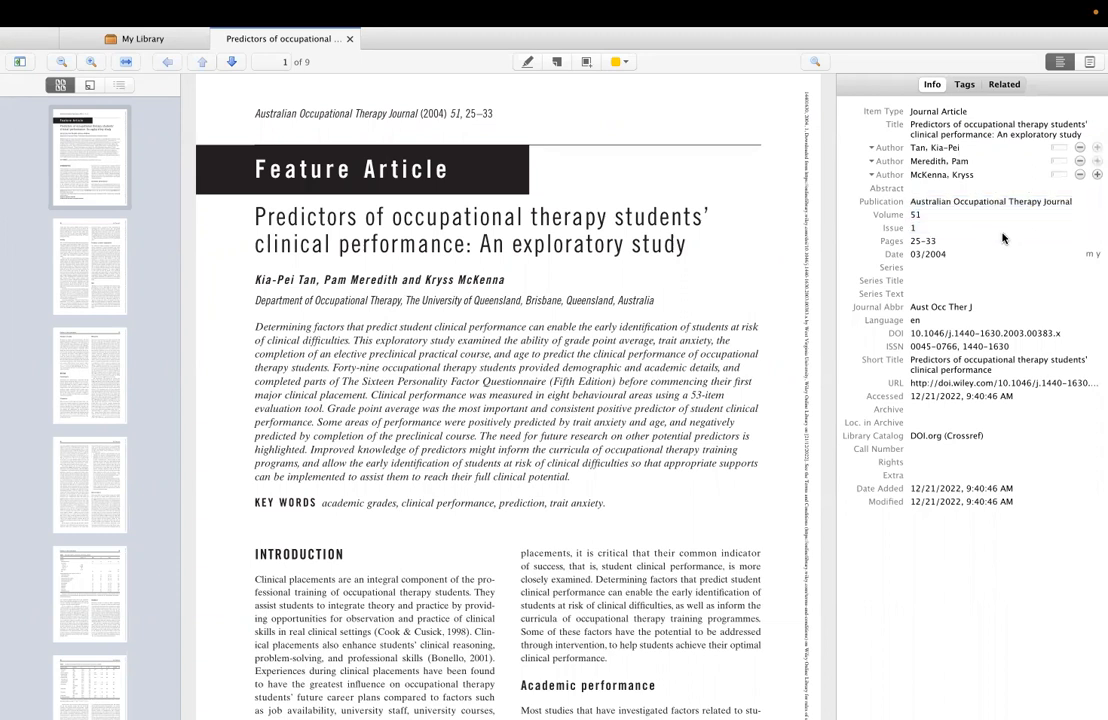
pyautogui.click(1002, 230)
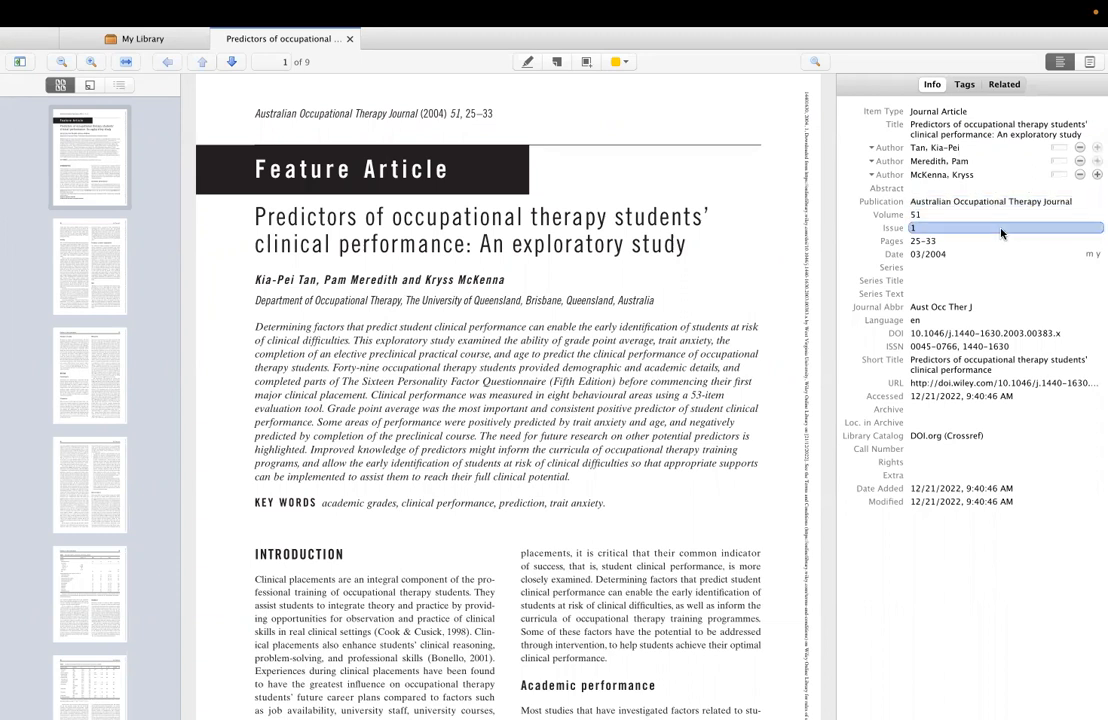
pyautogui.press('Return')
# Step: Change the article's date in the item info to just the year 2004
pyautogui.scroll(-3, 600, 416)
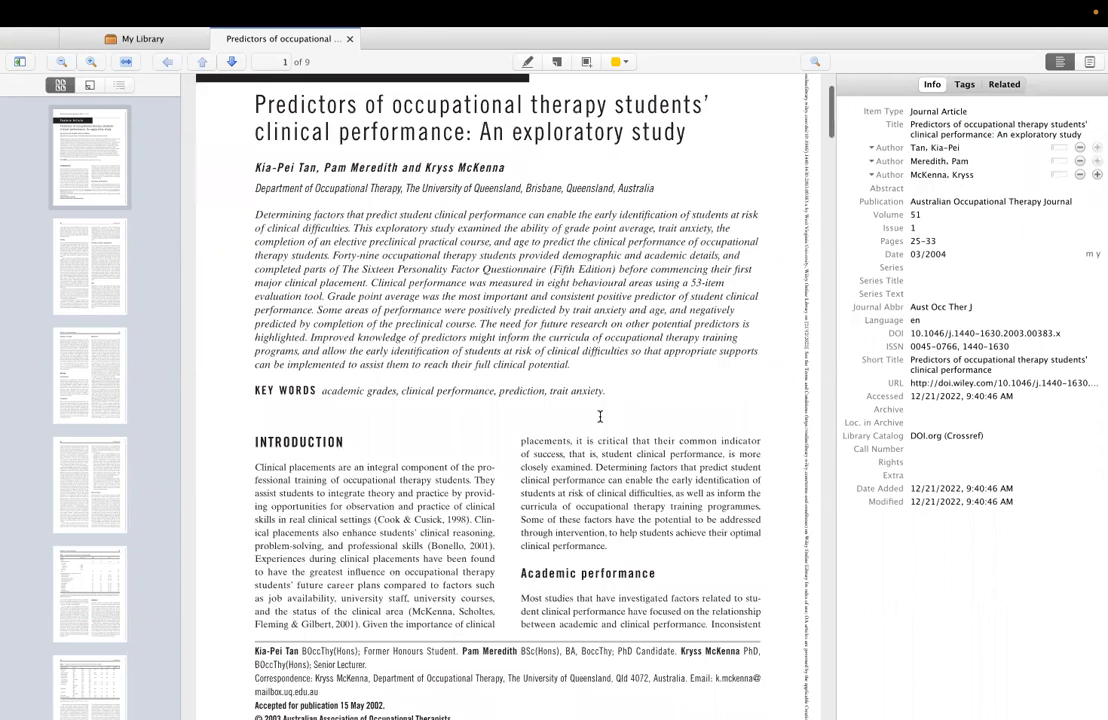
pyautogui.scroll(-3, 600, 416)
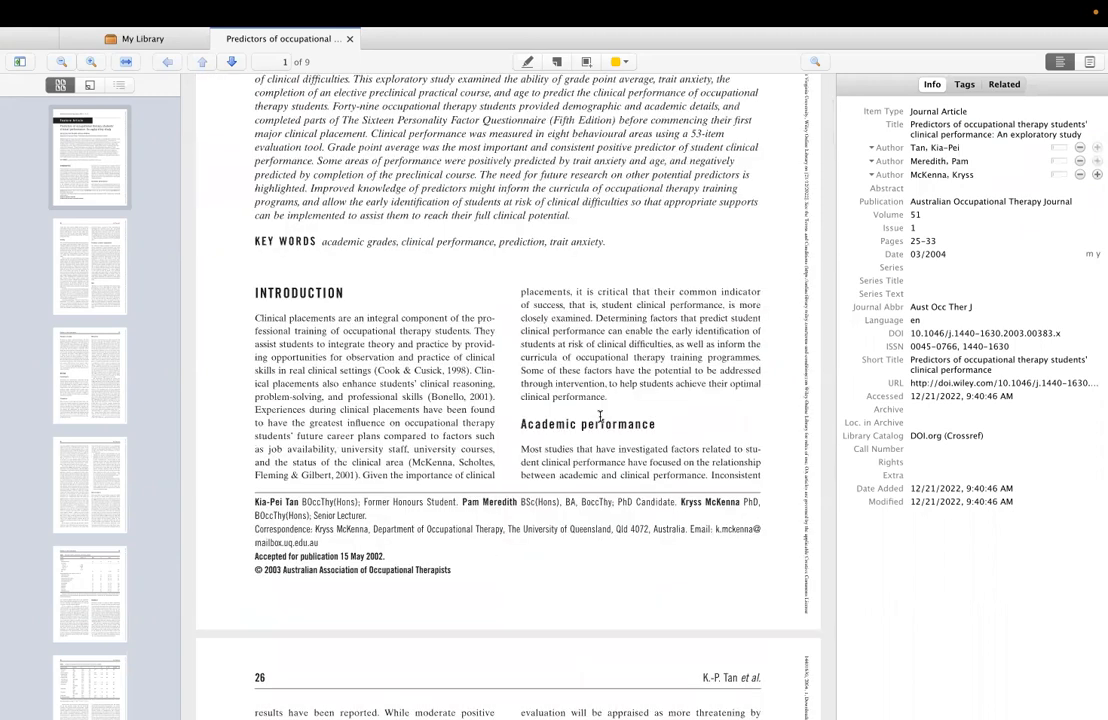
pyautogui.scroll(5, 600, 416)
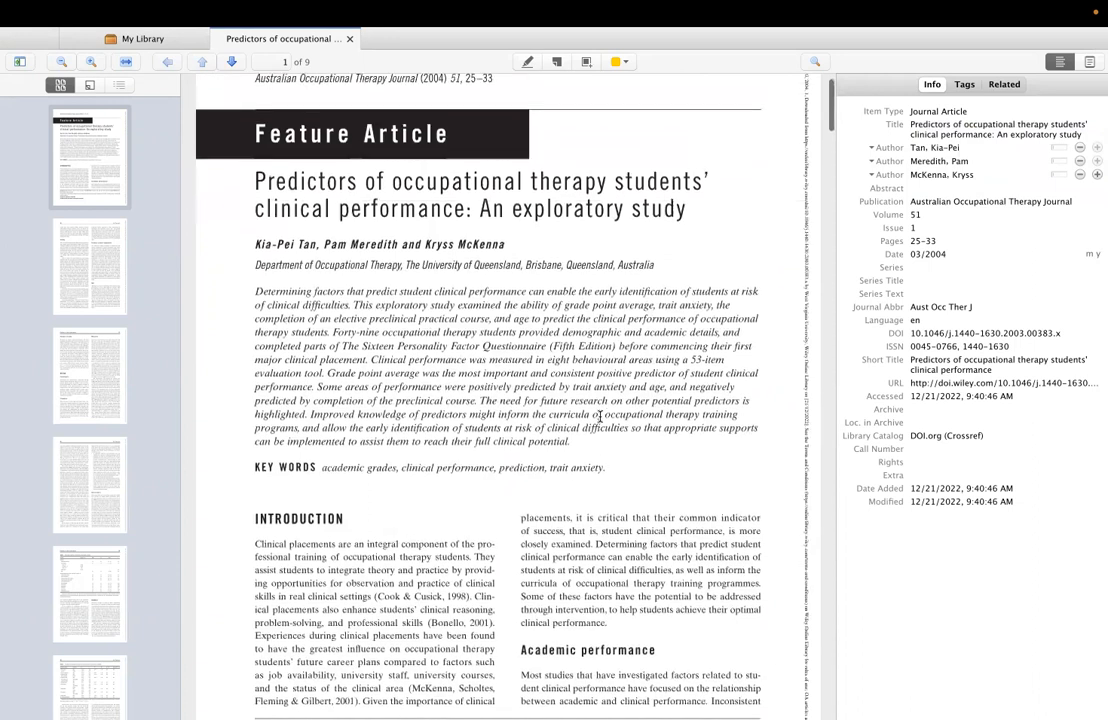
pyautogui.click(979, 254)
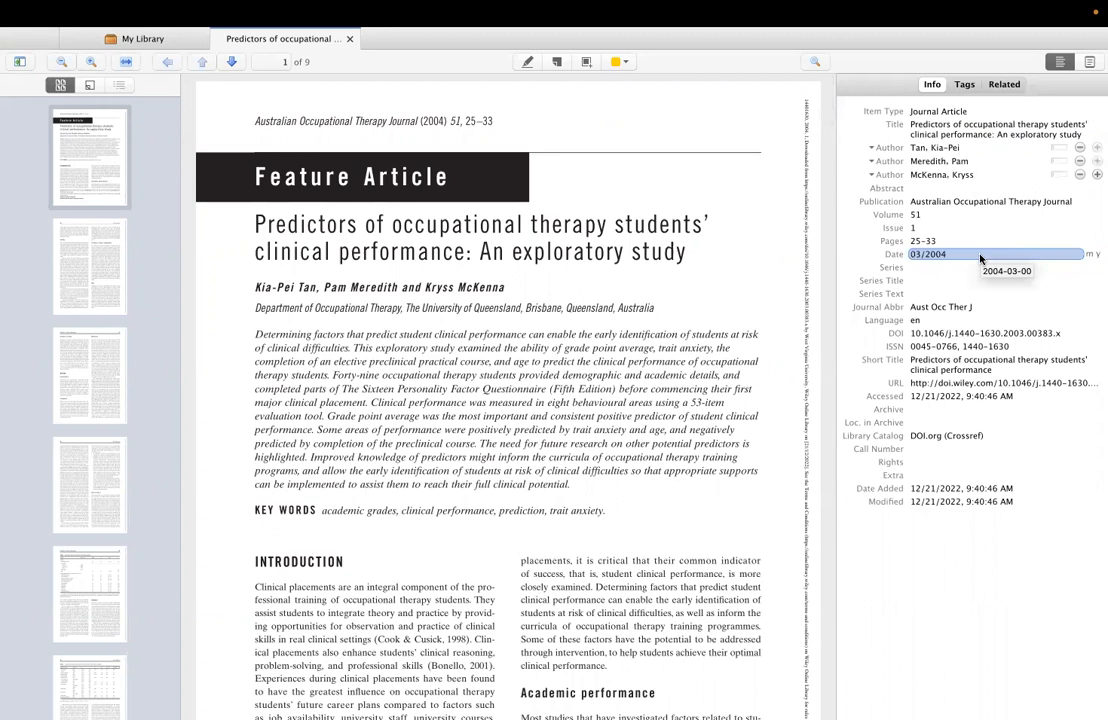
pyautogui.doubleClick(979, 254)
pyautogui.press('BackSpace')
pyautogui.press('BackSpace')
pyautogui.press('BackSpace')
pyautogui.press('BackSpace')
pyautogui.write('2004')
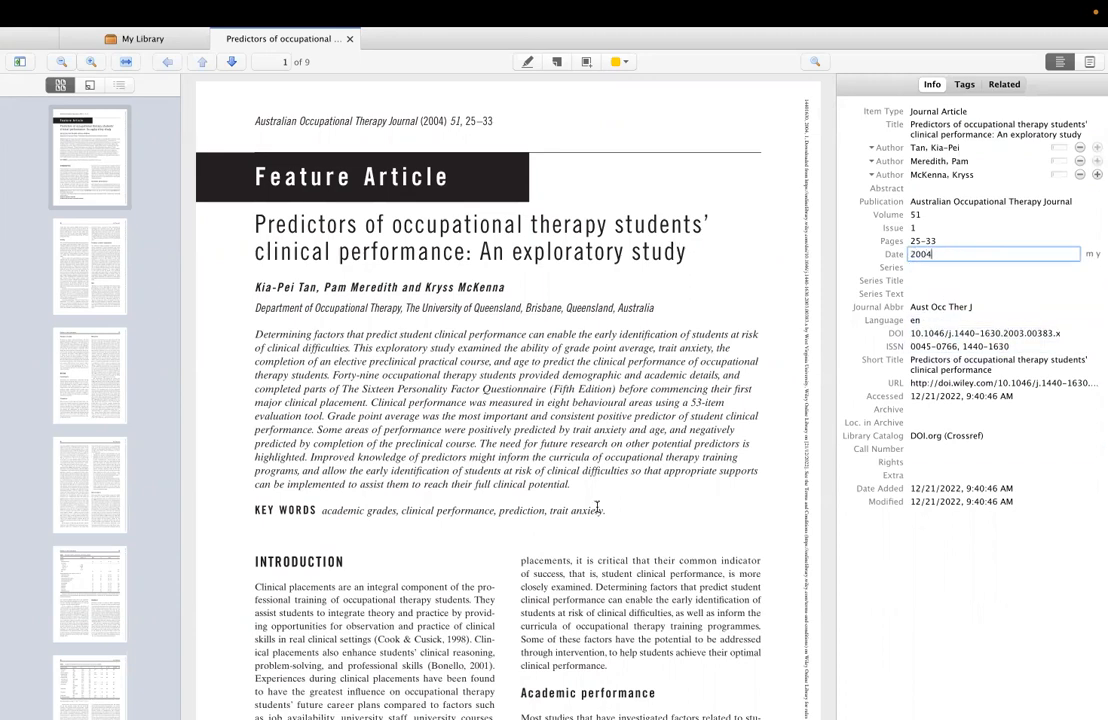
# Step: Look through the article's PDF for its DOI, from the first page to the references and back
pyautogui.scroll(-5, 597, 507)
pyautogui.scroll(-3, 597, 508)
pyautogui.scroll(2, 598, 518)
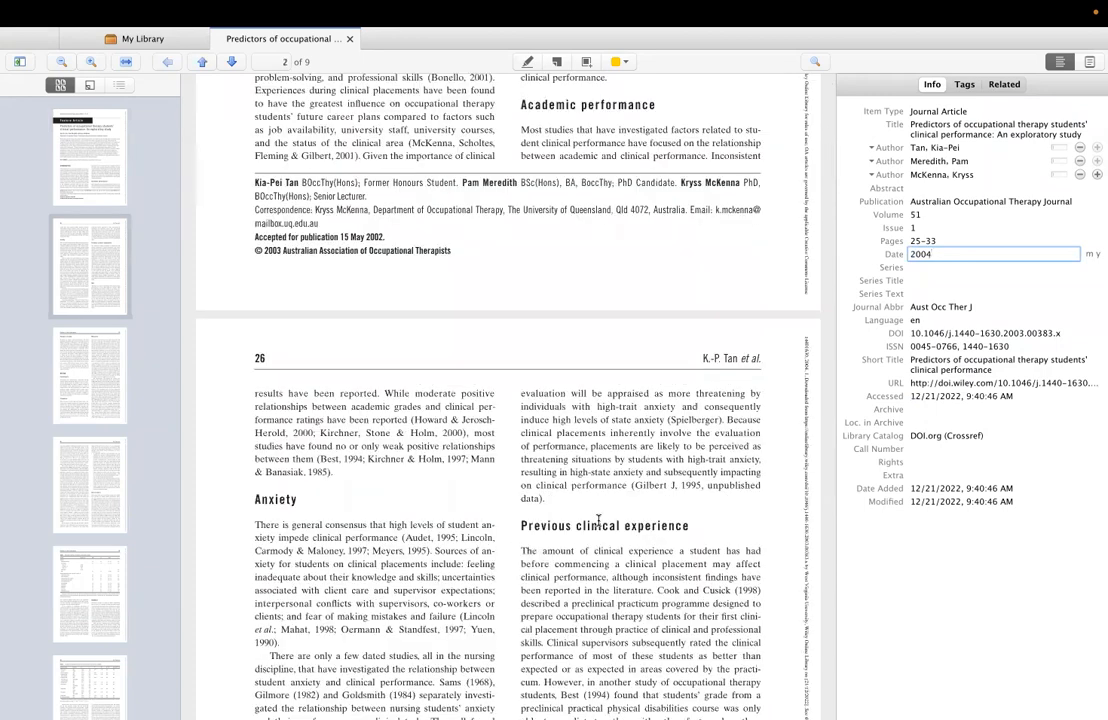
pyautogui.scroll(3, 598, 519)
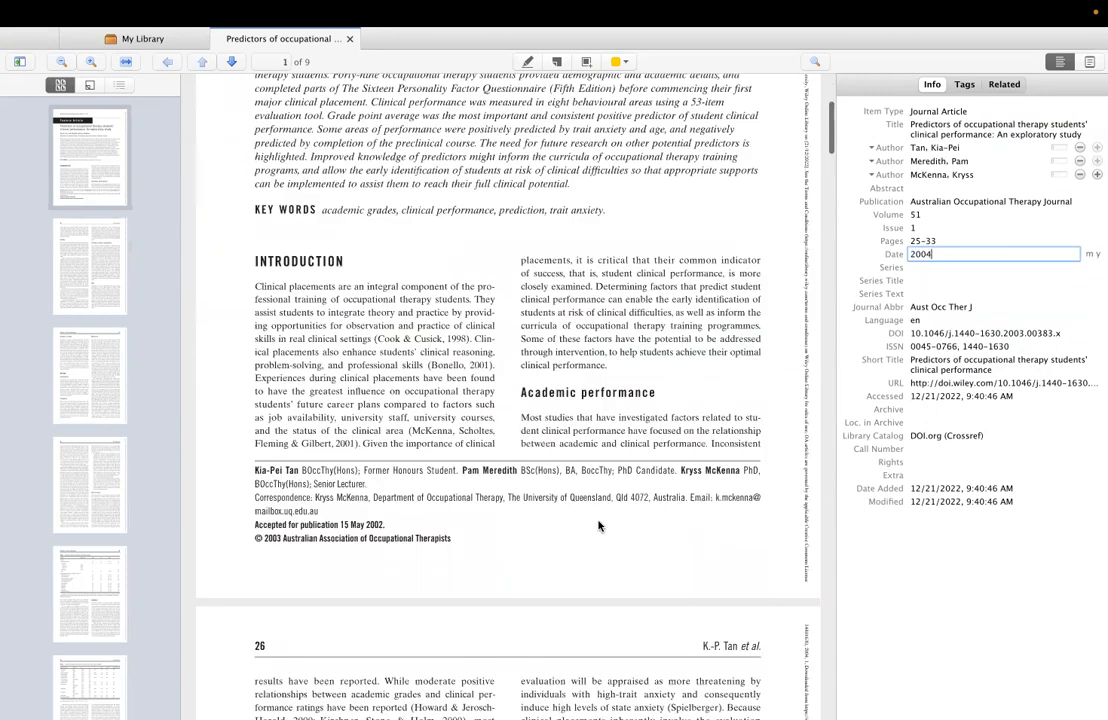
pyautogui.scroll(3, 597, 524)
pyautogui.scroll(-2, 598, 525)
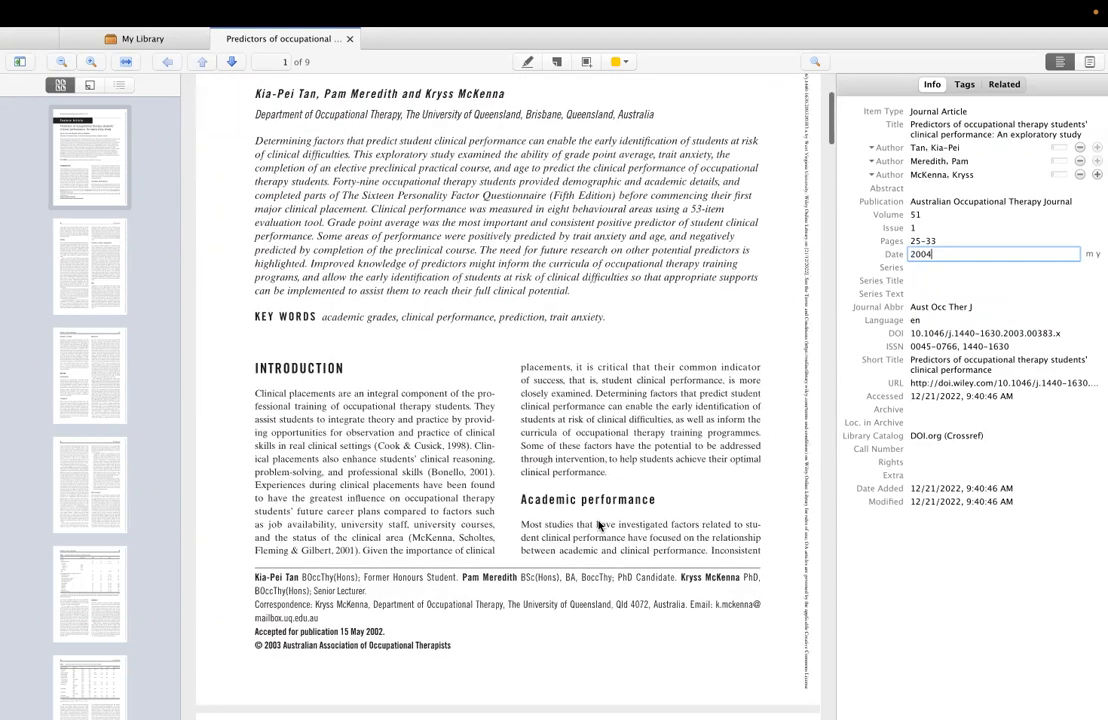
pyautogui.scroll(-5, 598, 524)
pyautogui.scroll(-3, 598, 524)
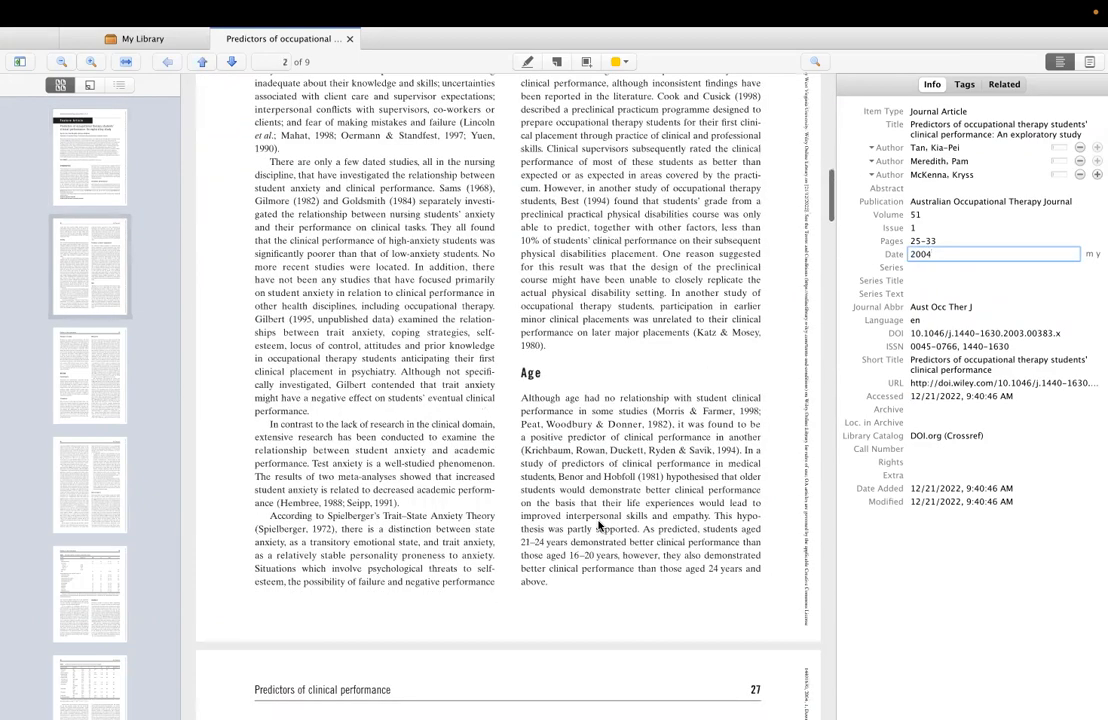
pyautogui.scroll(-12, 598, 524)
pyautogui.scroll(-20, 598, 524)
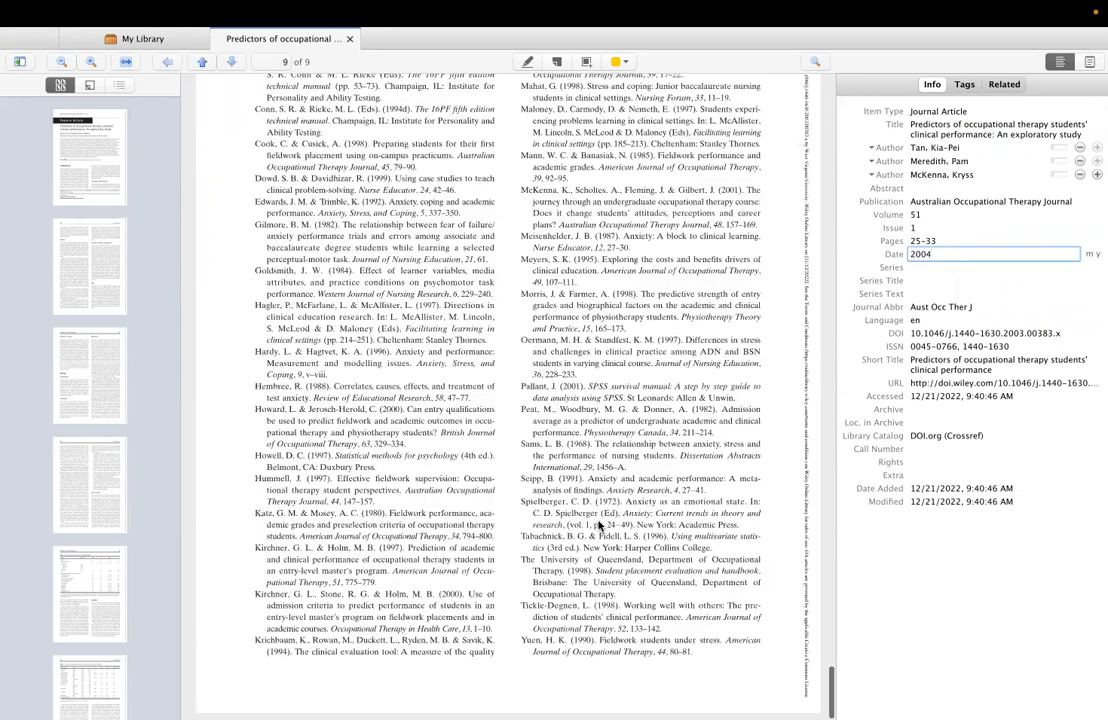
pyautogui.scroll(10, 599, 525)
pyautogui.scroll(-3, 599, 525)
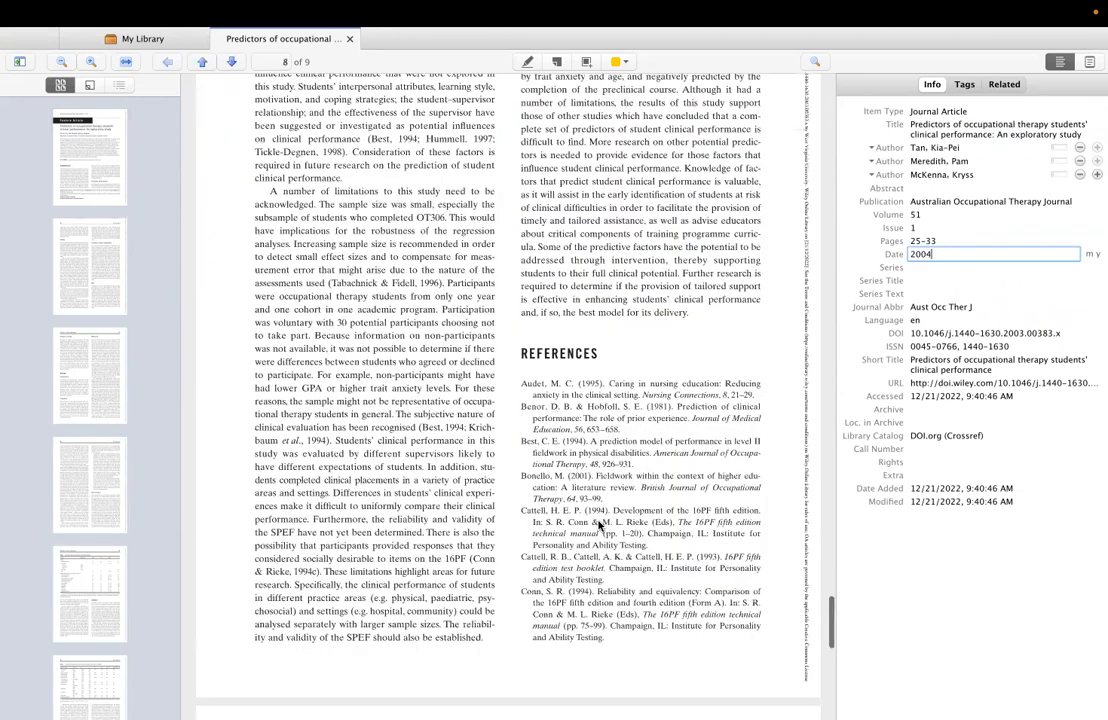
pyautogui.scroll(3, 599, 525)
pyautogui.scroll(5, 599, 525)
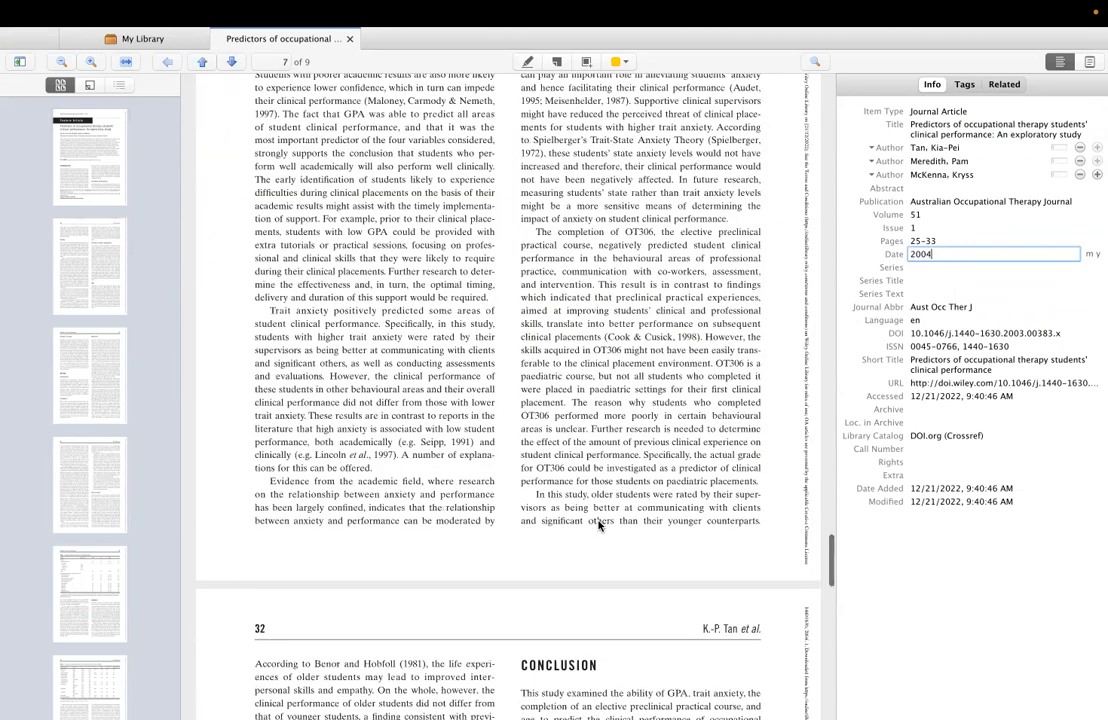
pyautogui.scroll(6, 599, 525)
pyautogui.scroll(20, 600, 525)
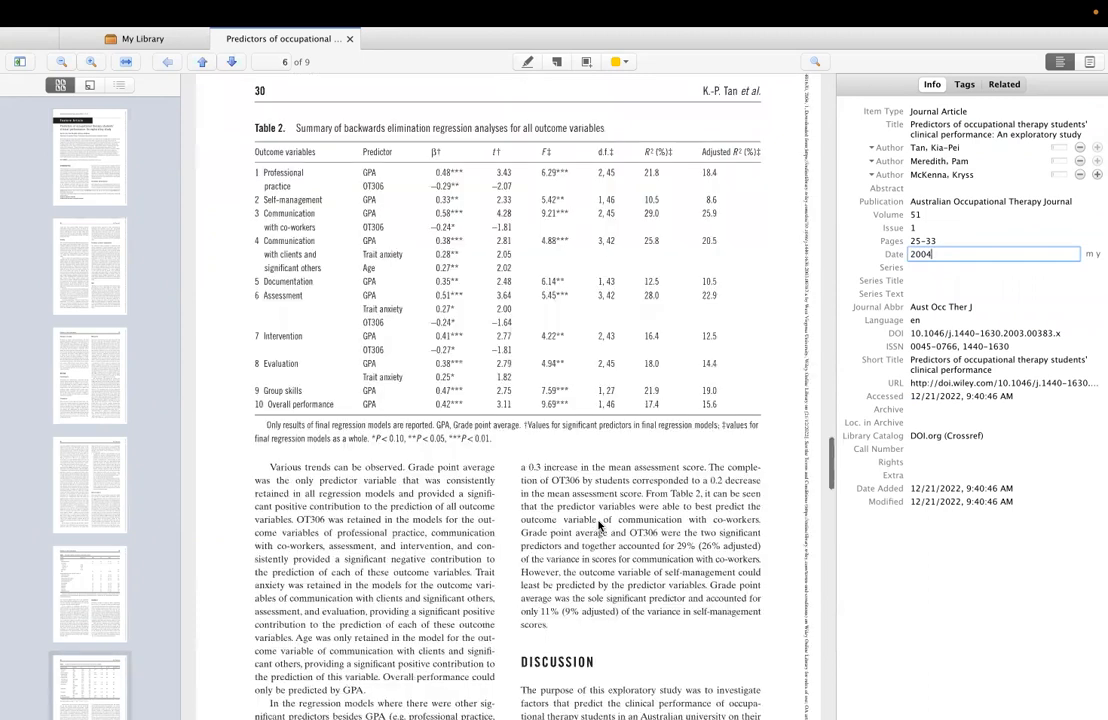
pyautogui.scroll(15, 600, 525)
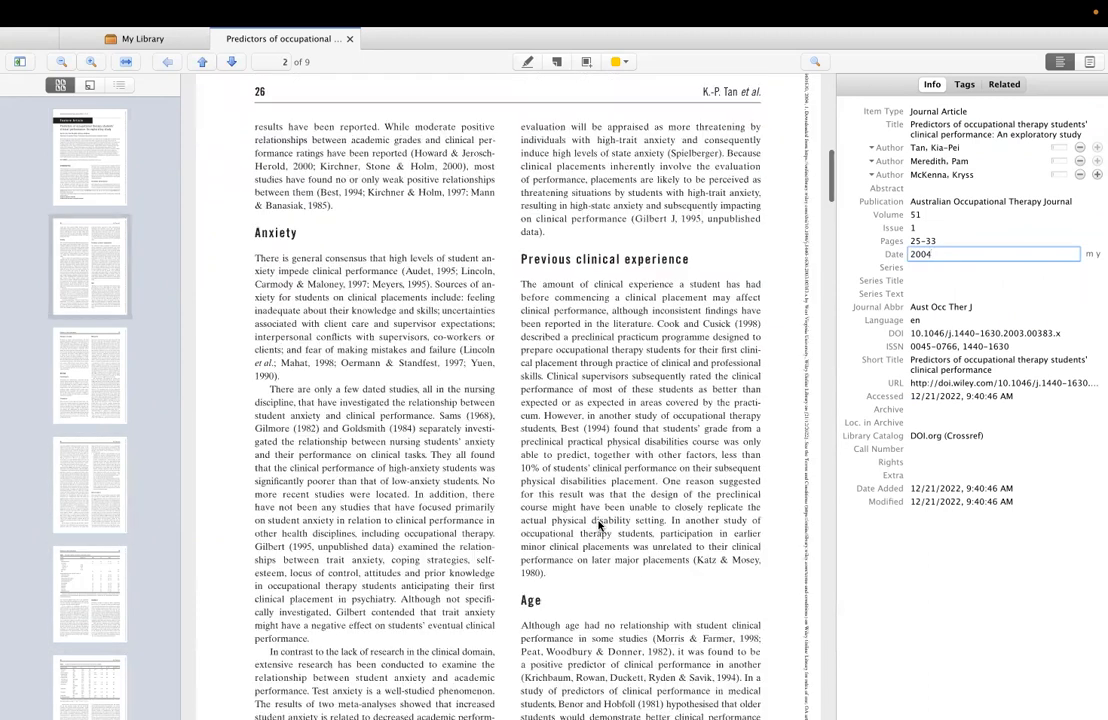
pyautogui.scroll(10, 600, 525)
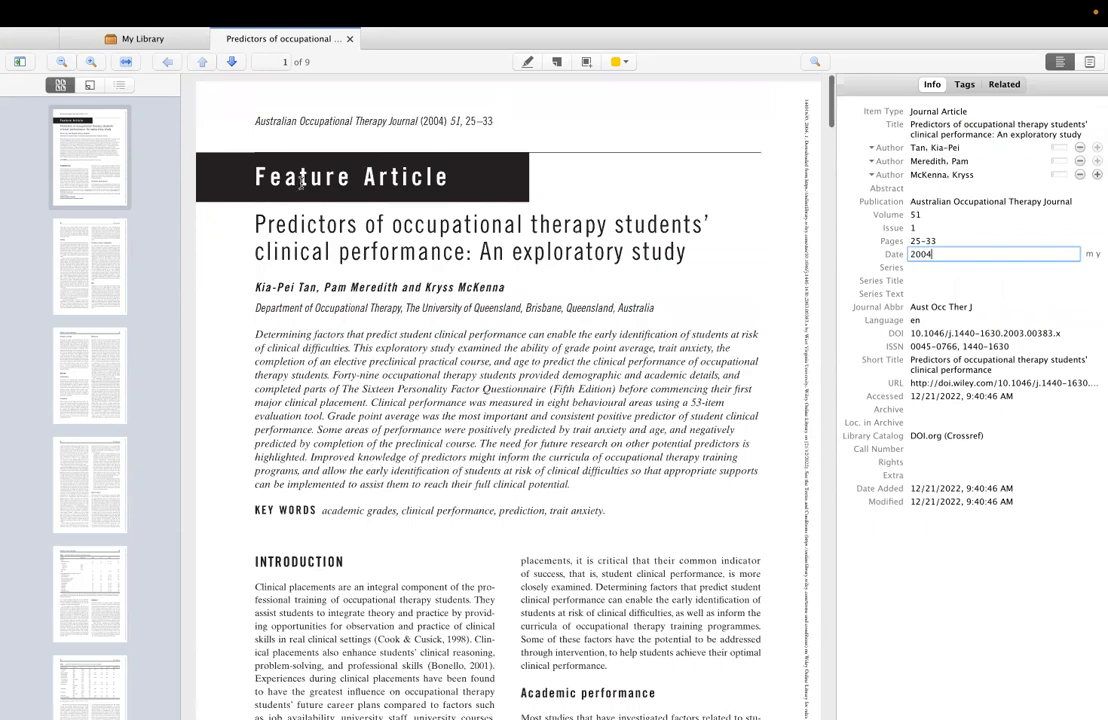
# Step: Leave full screen, switch to Chrome and look through the article's WorldCat library record for its DOI
pyautogui.moveTo(22, 18)
pyautogui.click(41, 38)
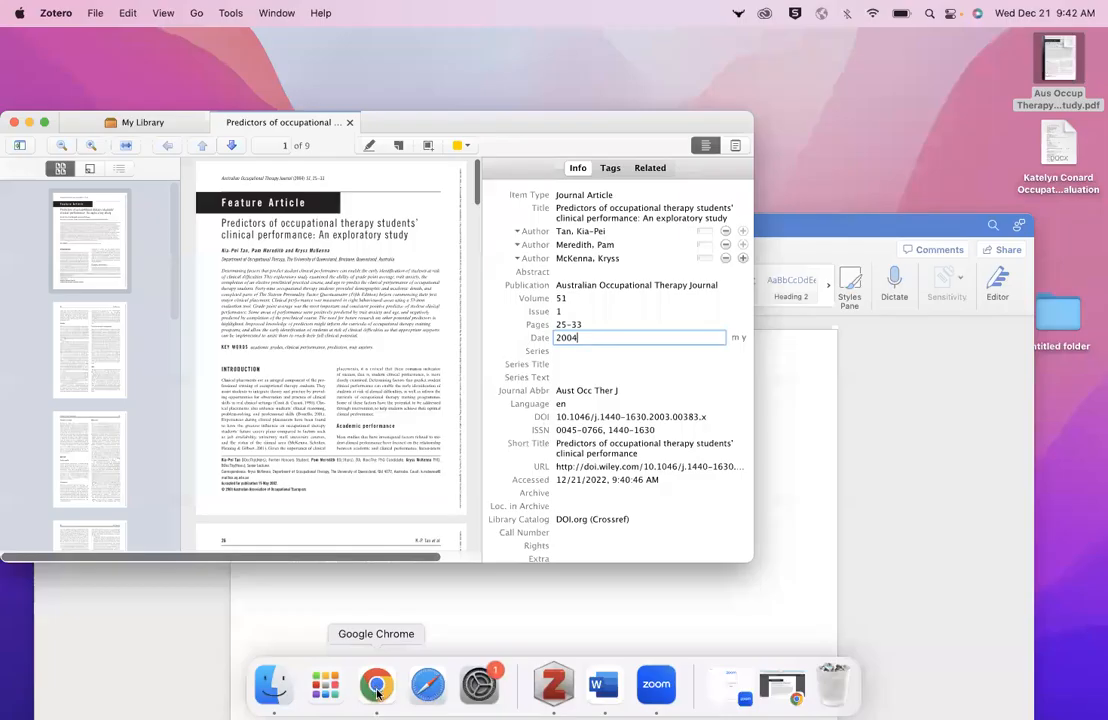
pyautogui.click(373, 683)
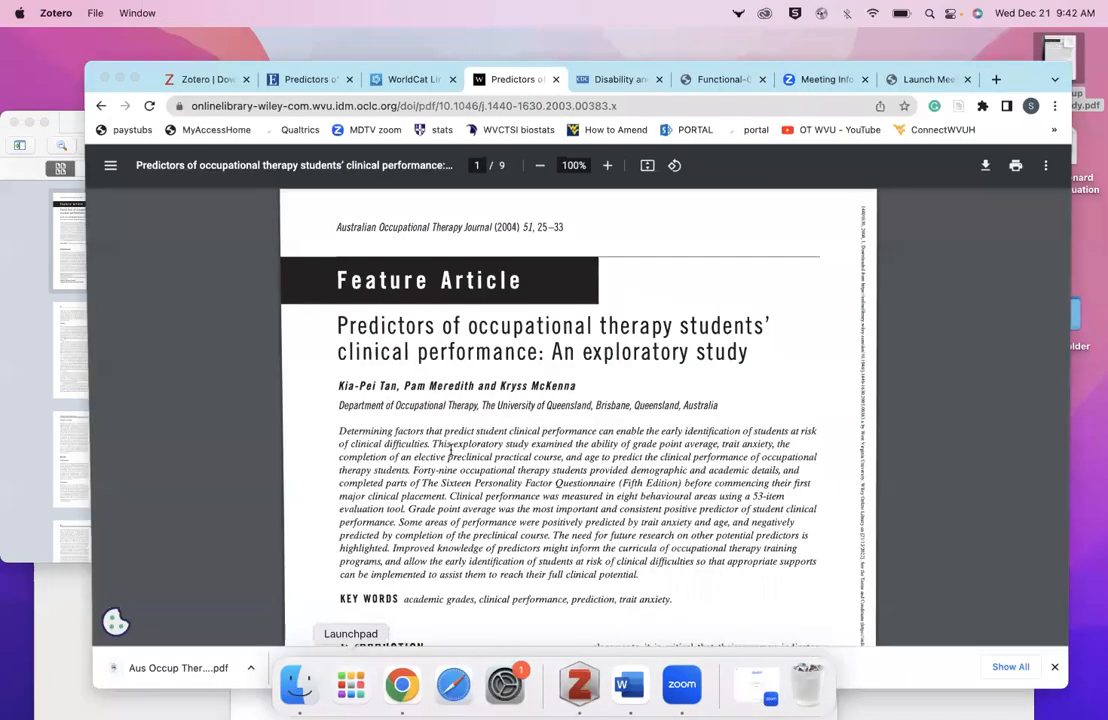
pyautogui.click(410, 79)
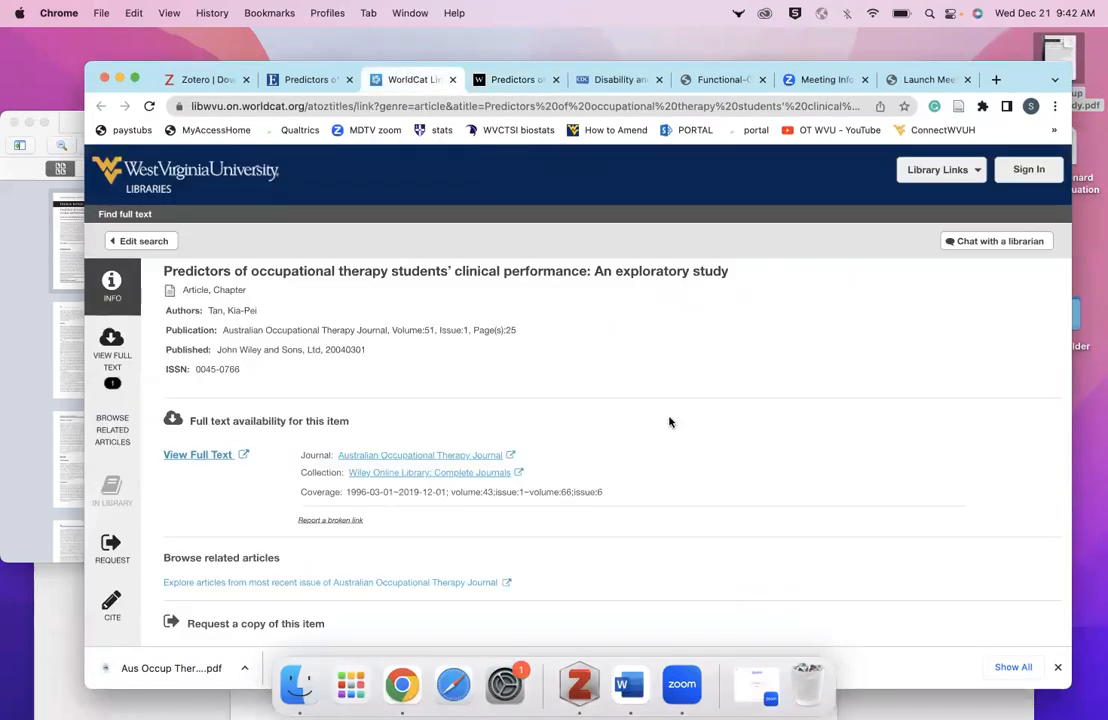
pyautogui.scroll(-1, 670, 422)
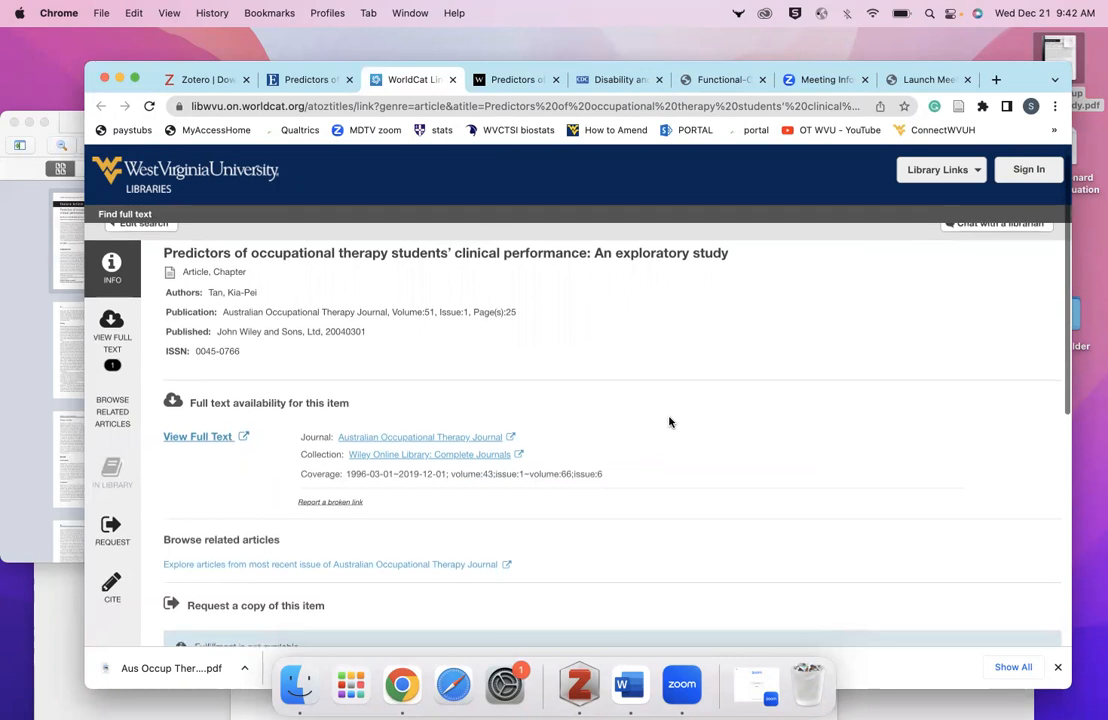
pyautogui.scroll(-5, 670, 422)
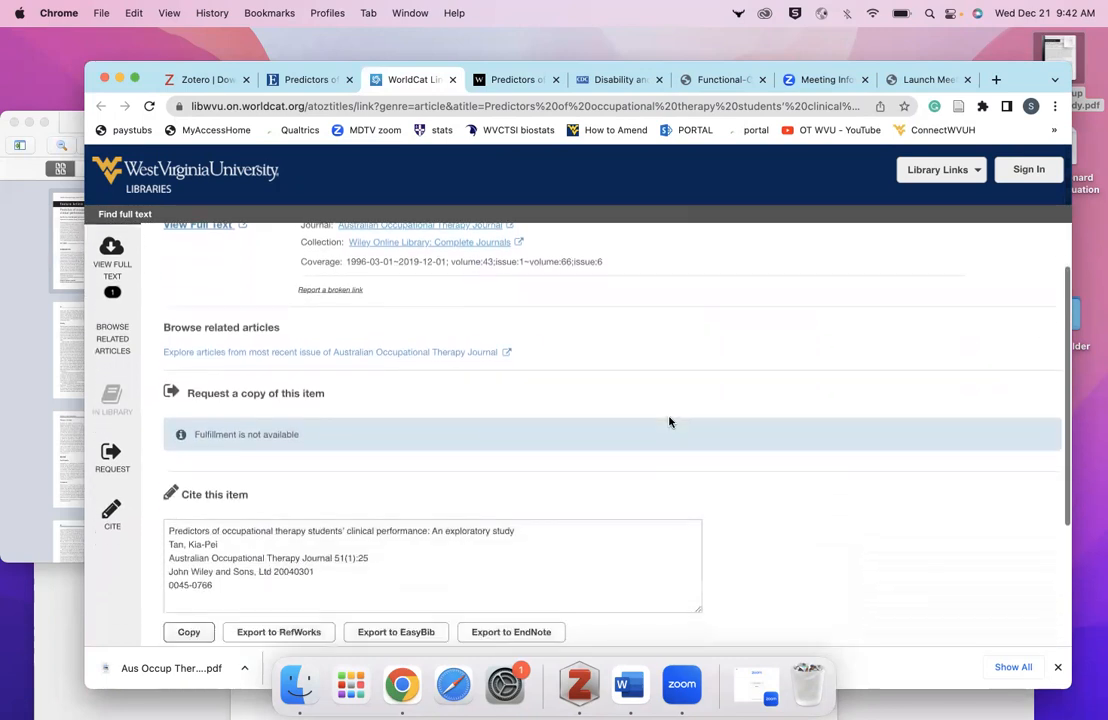
pyautogui.scroll(-4, 670, 422)
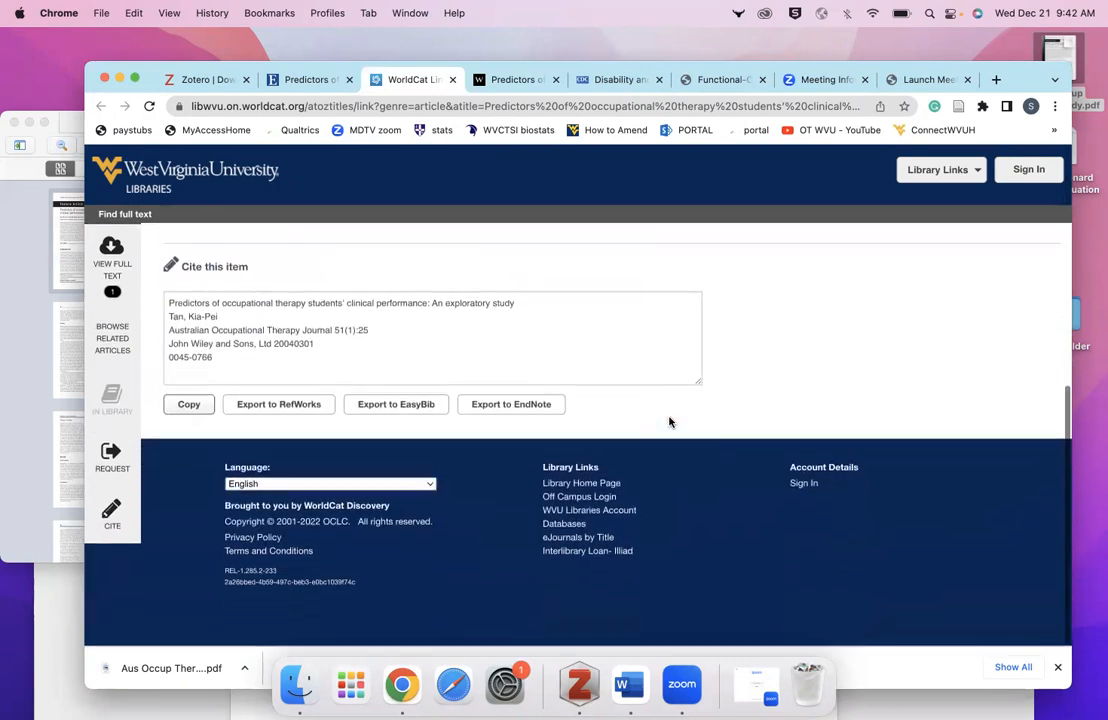
pyautogui.scroll(4, 670, 422)
pyautogui.scroll(3, 668, 421)
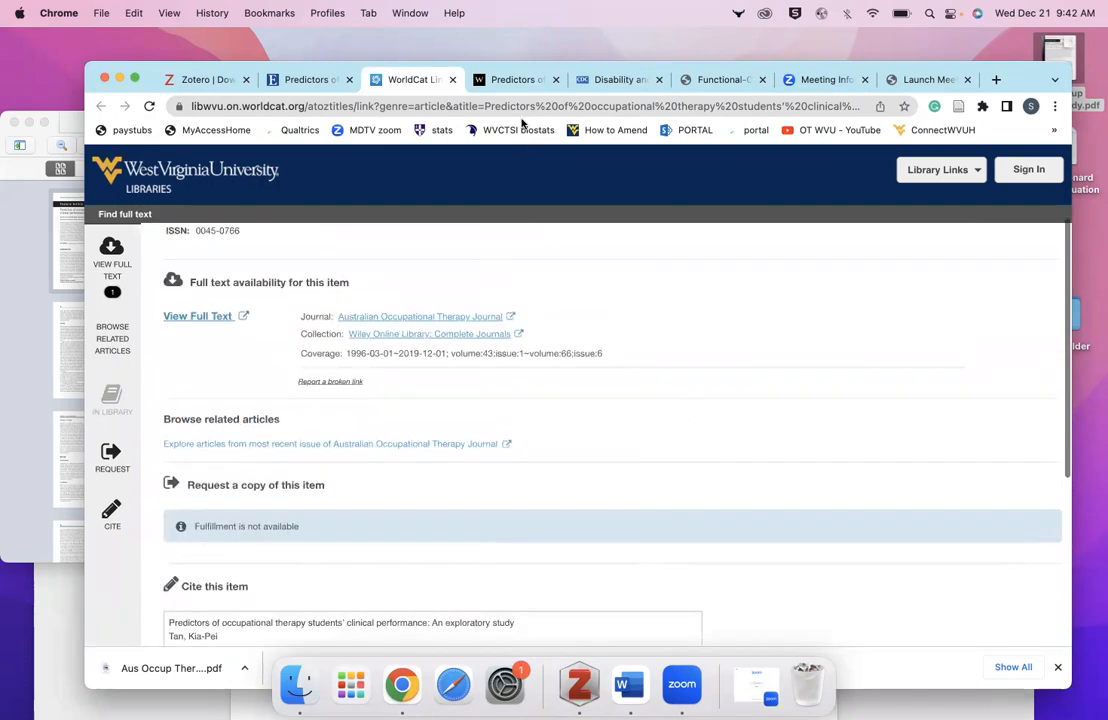
# Step: Check the article's Wiley PDF page and its EBSCO record details for the DOI
pyautogui.click(512, 81)
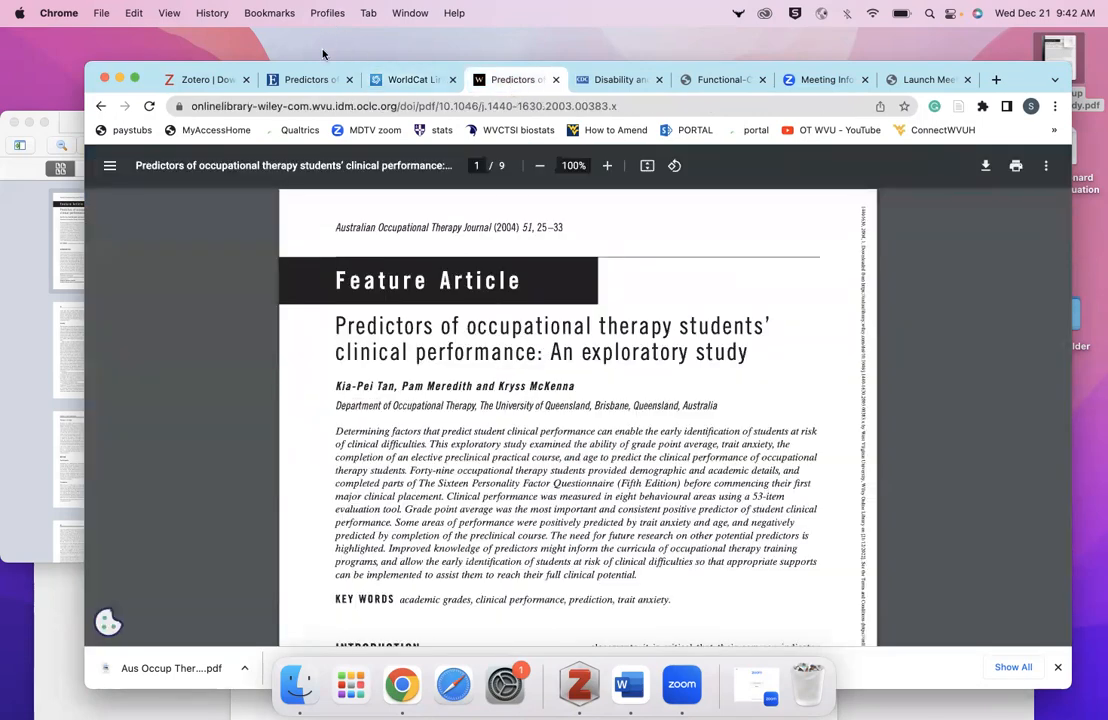
pyautogui.click(320, 80)
pyautogui.scroll(-10, 534, 474)
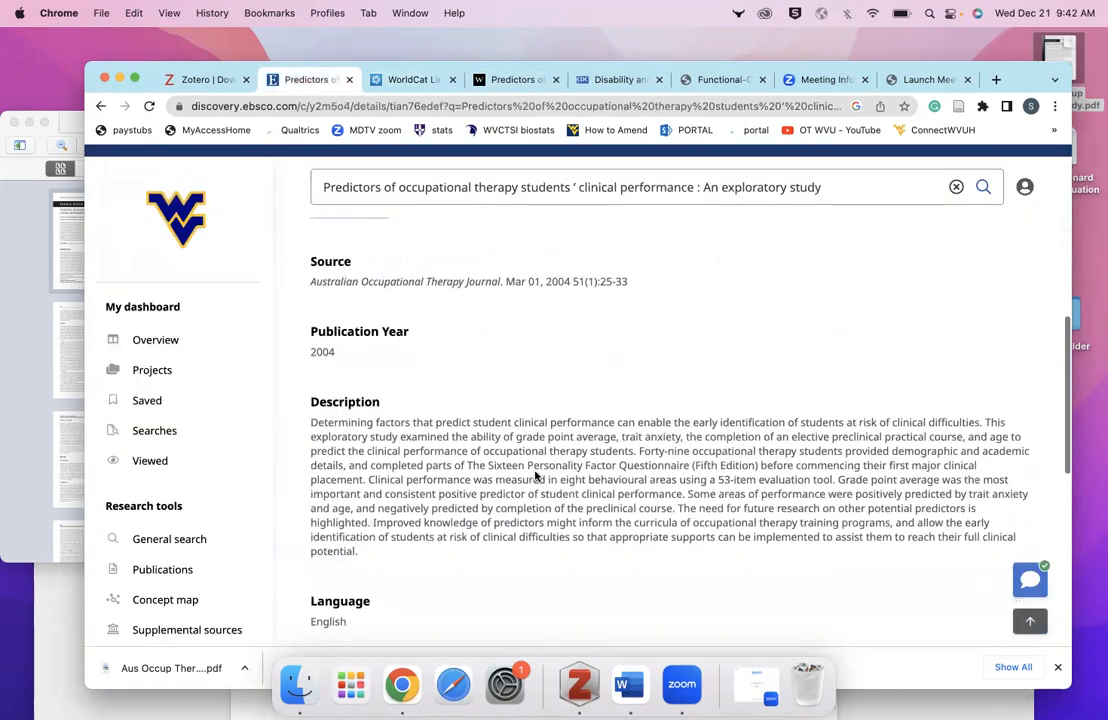
pyautogui.scroll(-5, 535, 472)
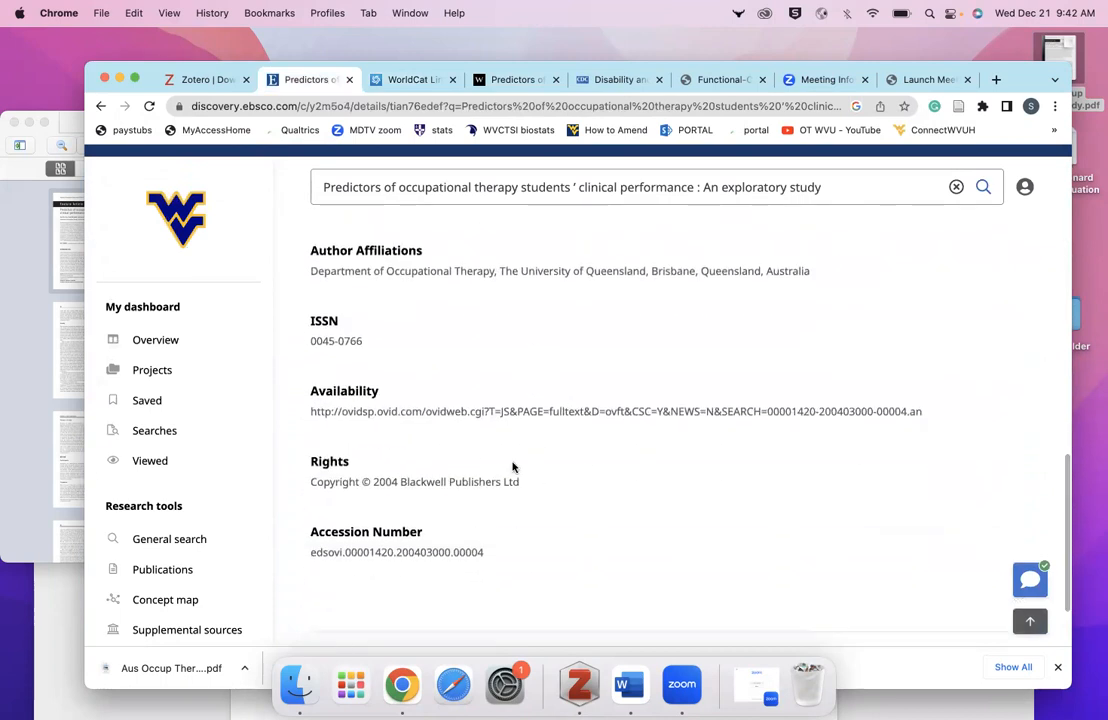
# Step: Switch to Zotero and clear the DOI from the article's item info
pyautogui.click(36, 457)
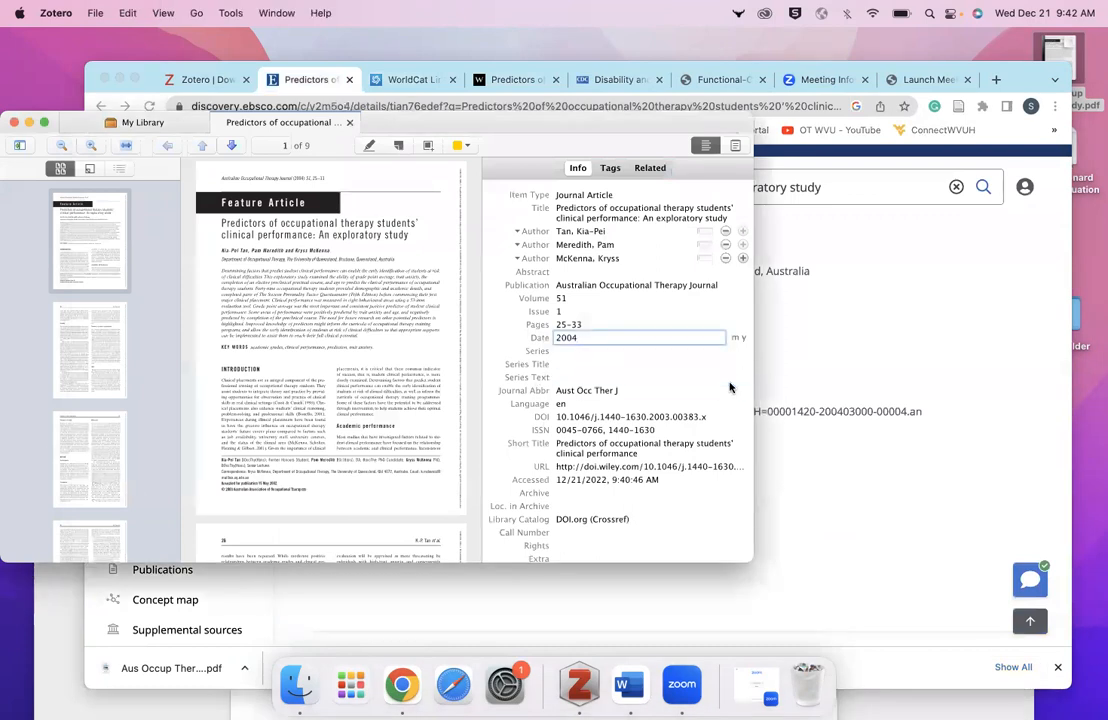
pyautogui.click(711, 418)
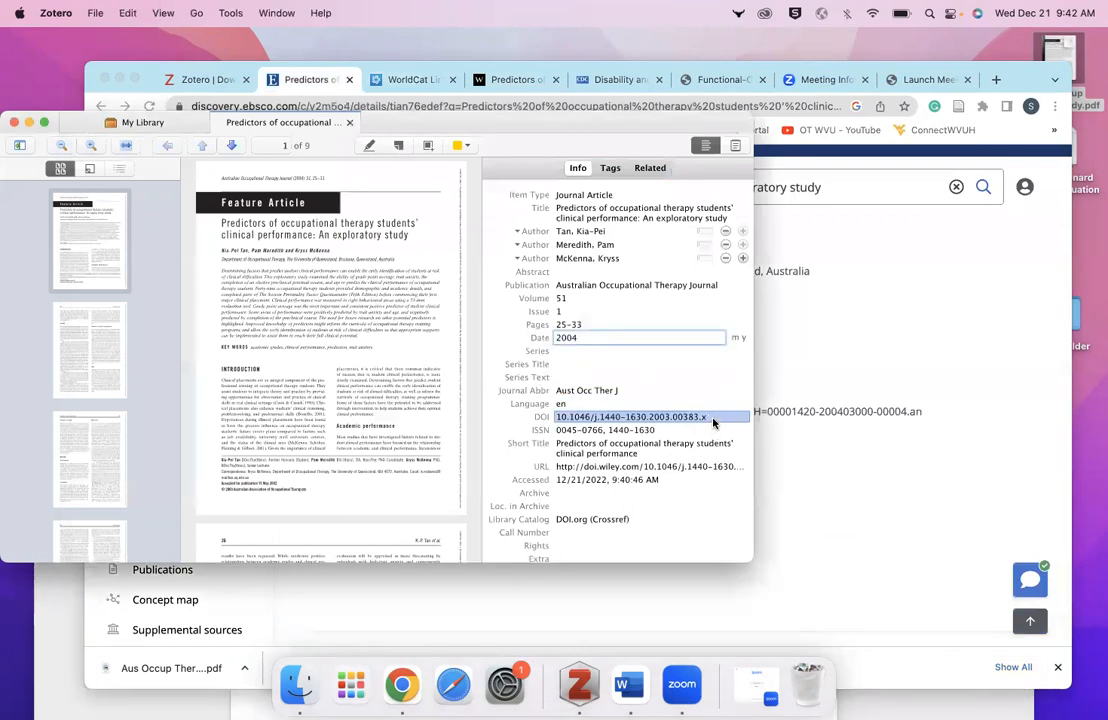
pyautogui.press('BackSpace')
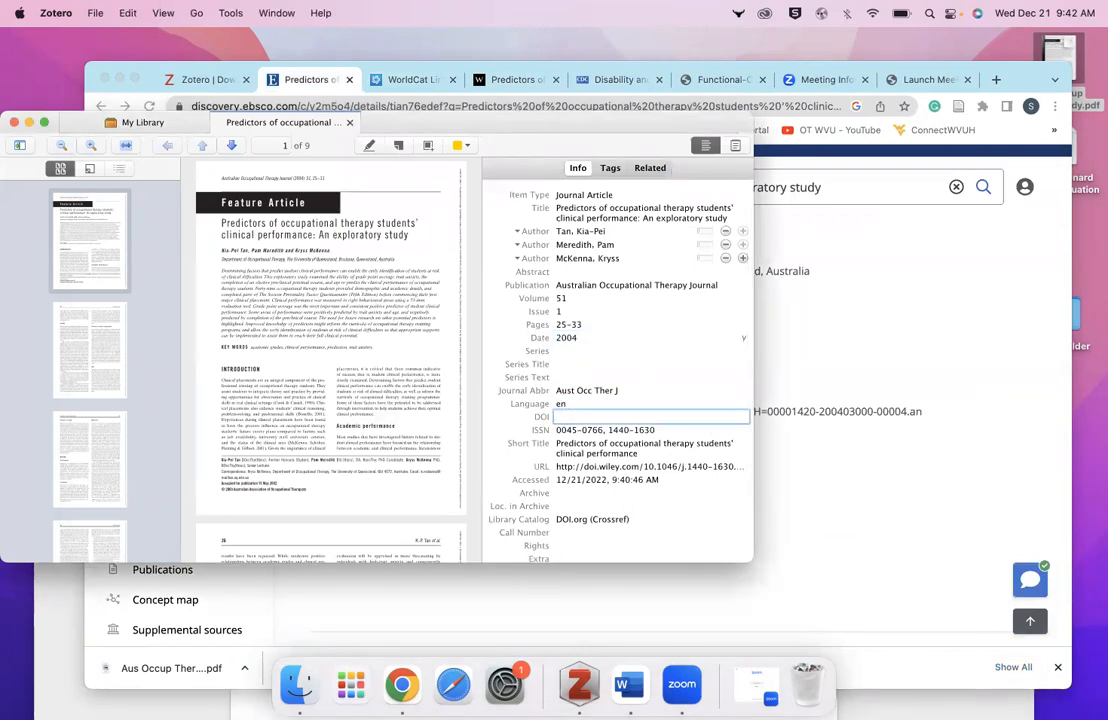
# Step: Switch to Chrome and copy the ISSN 0045-0766 from the article's EBSCO record
pyautogui.click(797, 273)
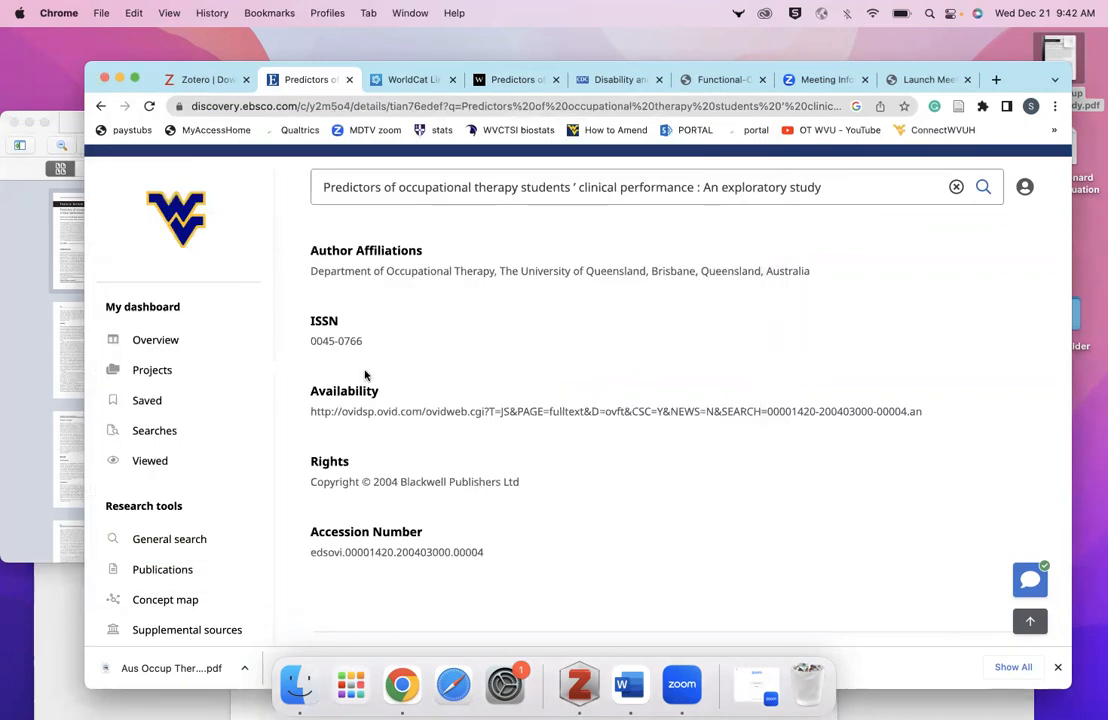
pyautogui.moveTo(366, 345); pyautogui.dragTo(306, 348)
pyautogui.press('super+c')
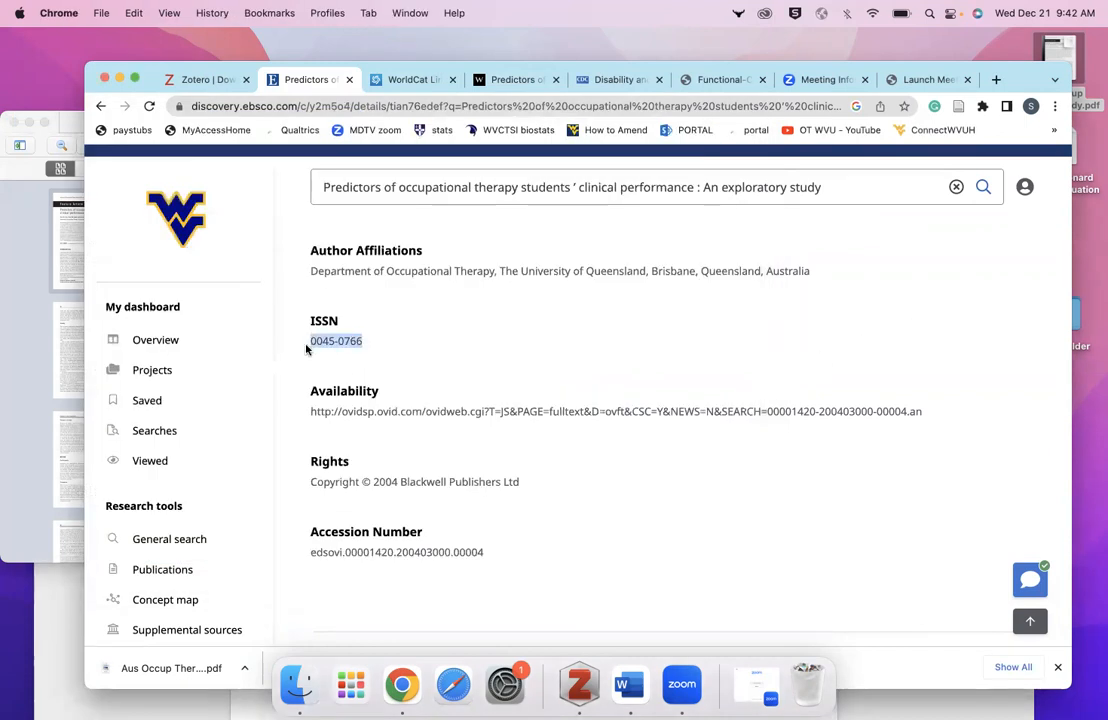
# Step: Switch to Zotero and replace the article's ISSN entry with only the copied 0045-0766
pyautogui.click(10, 383)
pyautogui.click(582, 408)
pyautogui.click(615, 430)
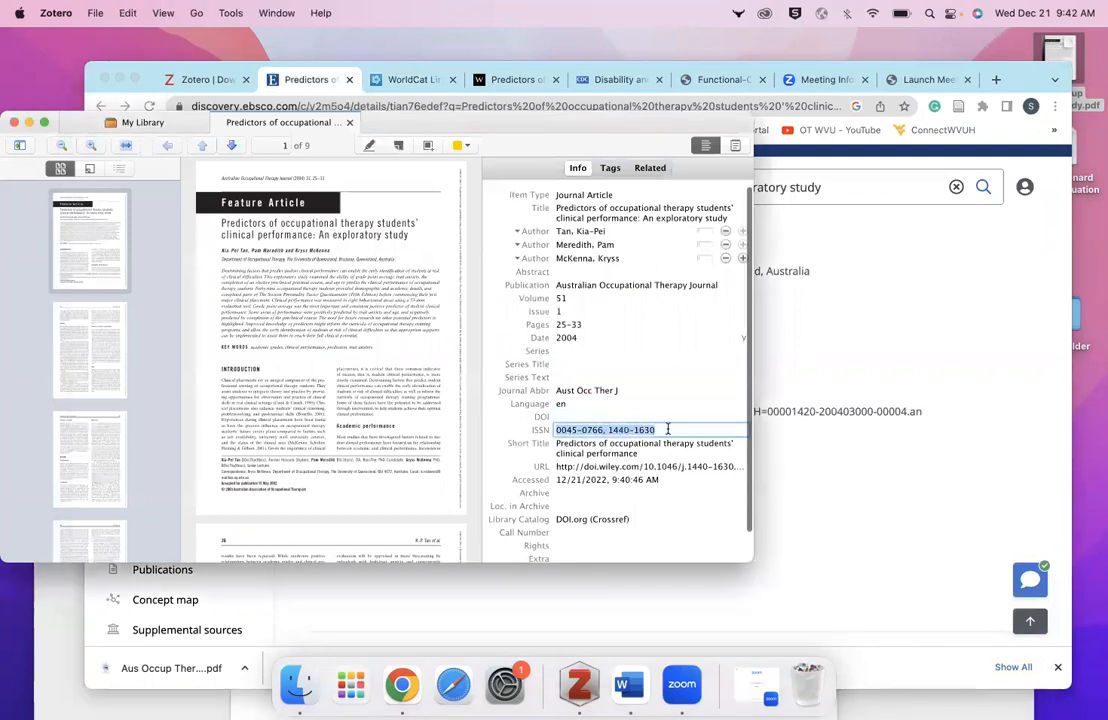
pyautogui.press('Left')
pyautogui.press('super+v')
pyautogui.click(676, 458)
pyautogui.hotkey('shift', 'Tab')
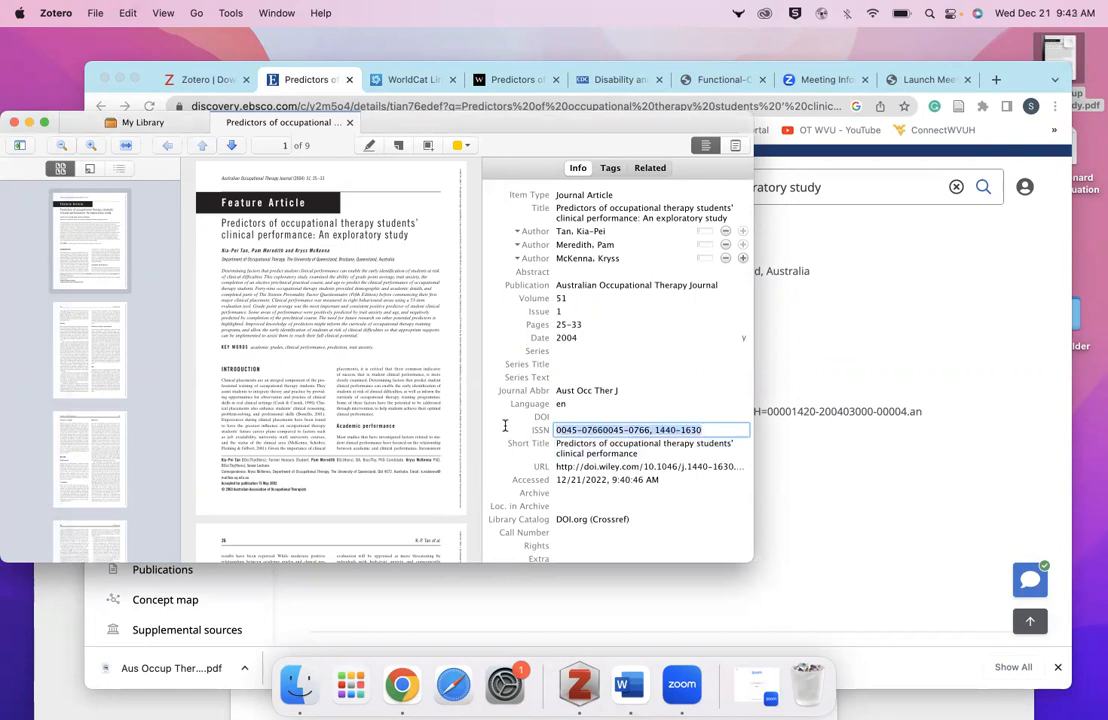
pyautogui.press('BackSpace')
pyautogui.press('super+v')
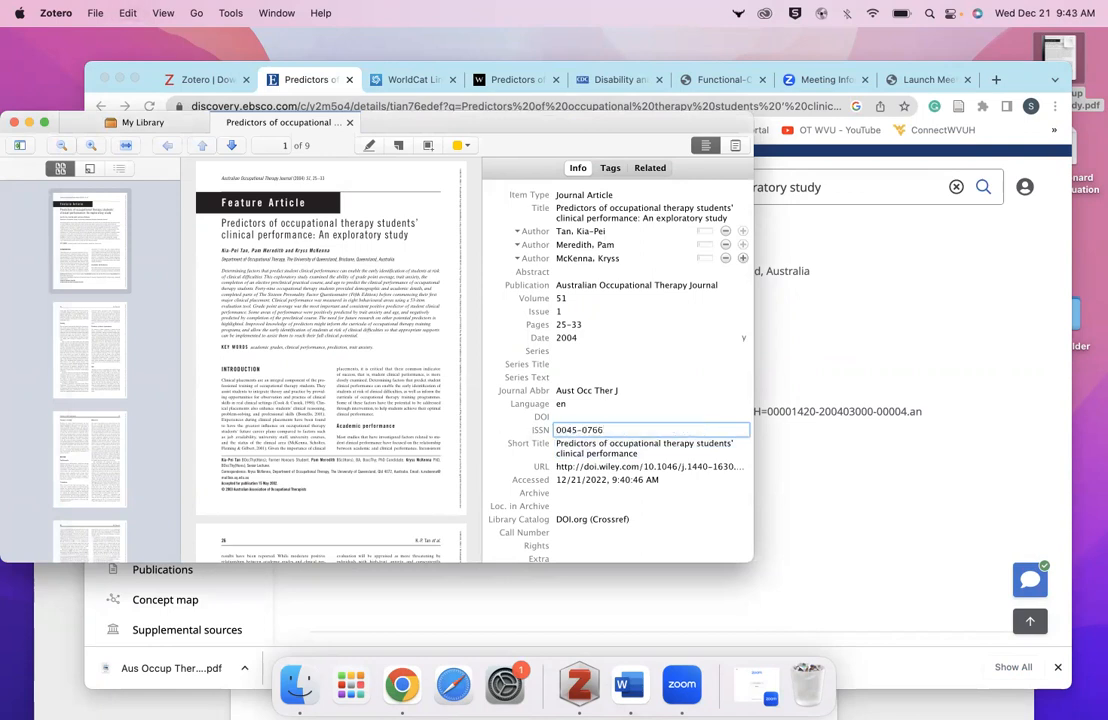
# Step: Look over the rest of the article's item info and return to the My Library list
pyautogui.click(624, 338)
pyautogui.click(657, 424)
pyautogui.scroll(-2, 656, 477)
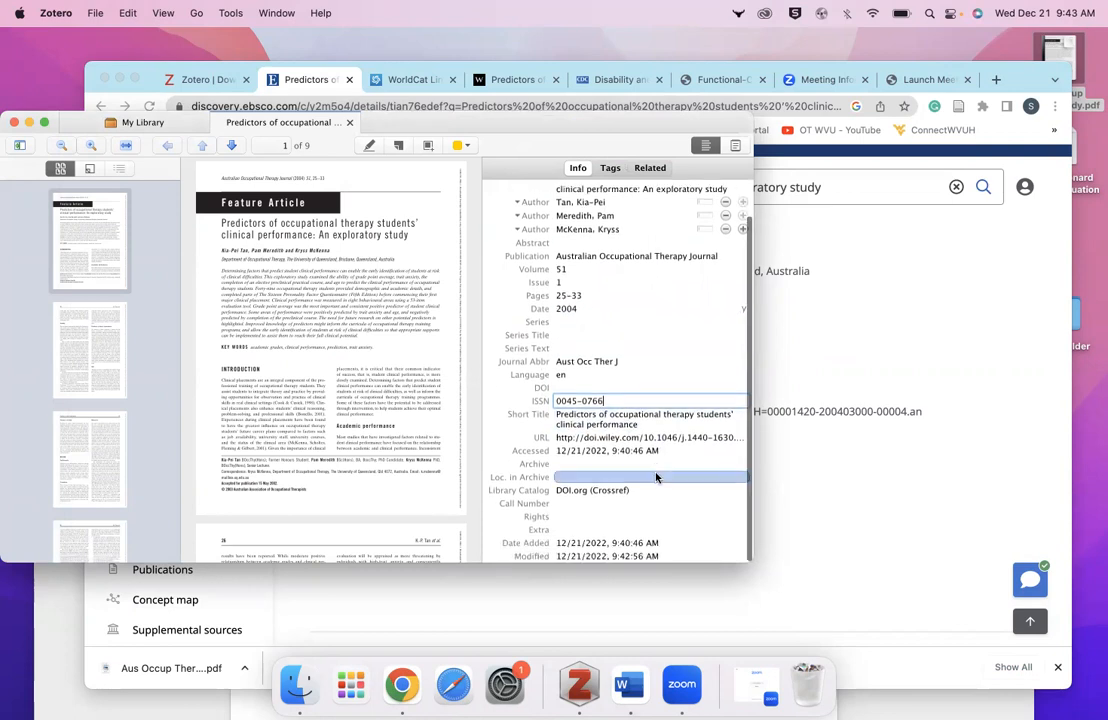
pyautogui.scroll(2, 656, 477)
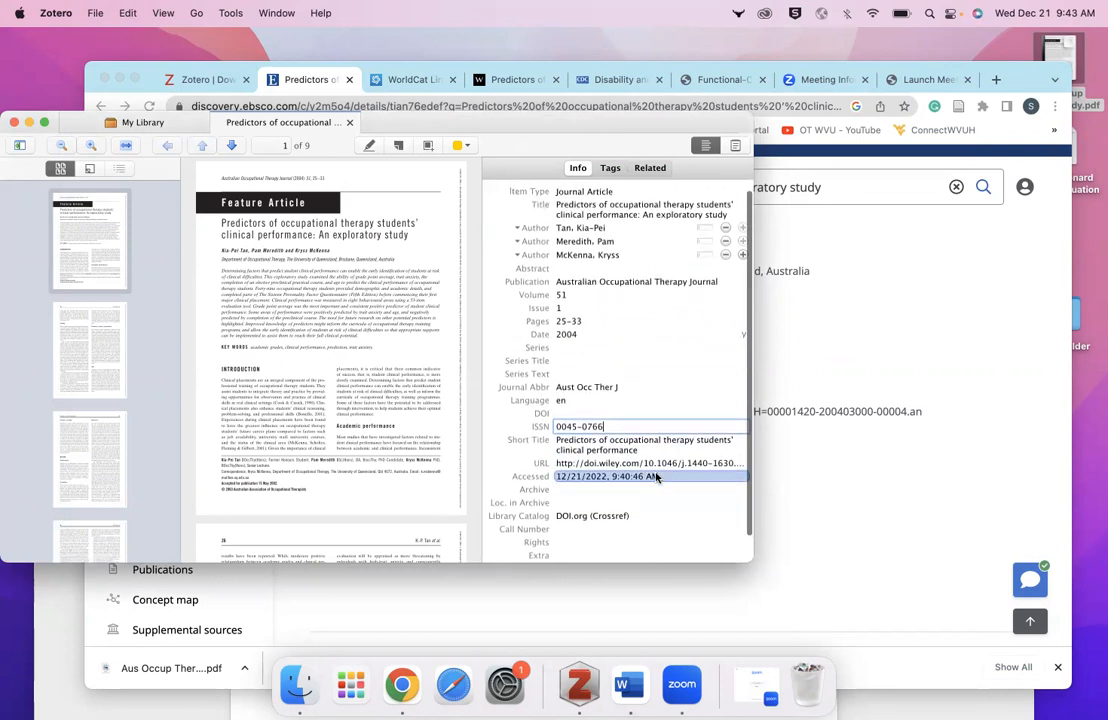
pyautogui.click(139, 128)
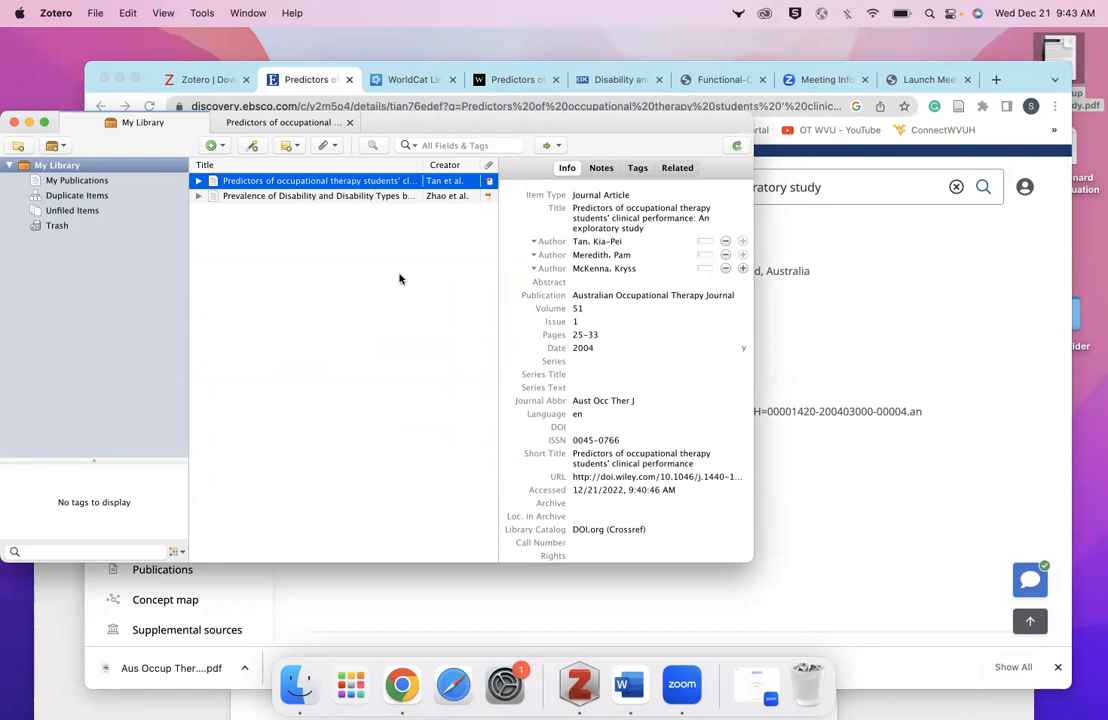
# Step: Switch to Chrome, open the CDC Disability and Health Overview page and look through it down to the references and back
pyautogui.click(810, 213)
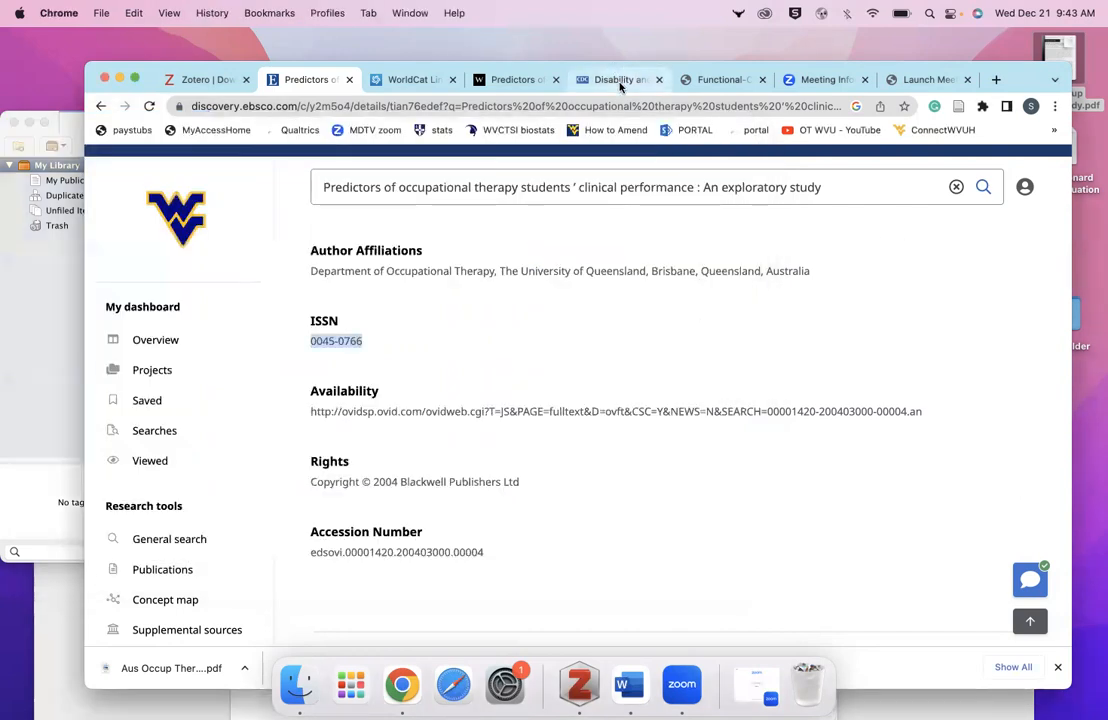
pyautogui.click(620, 82)
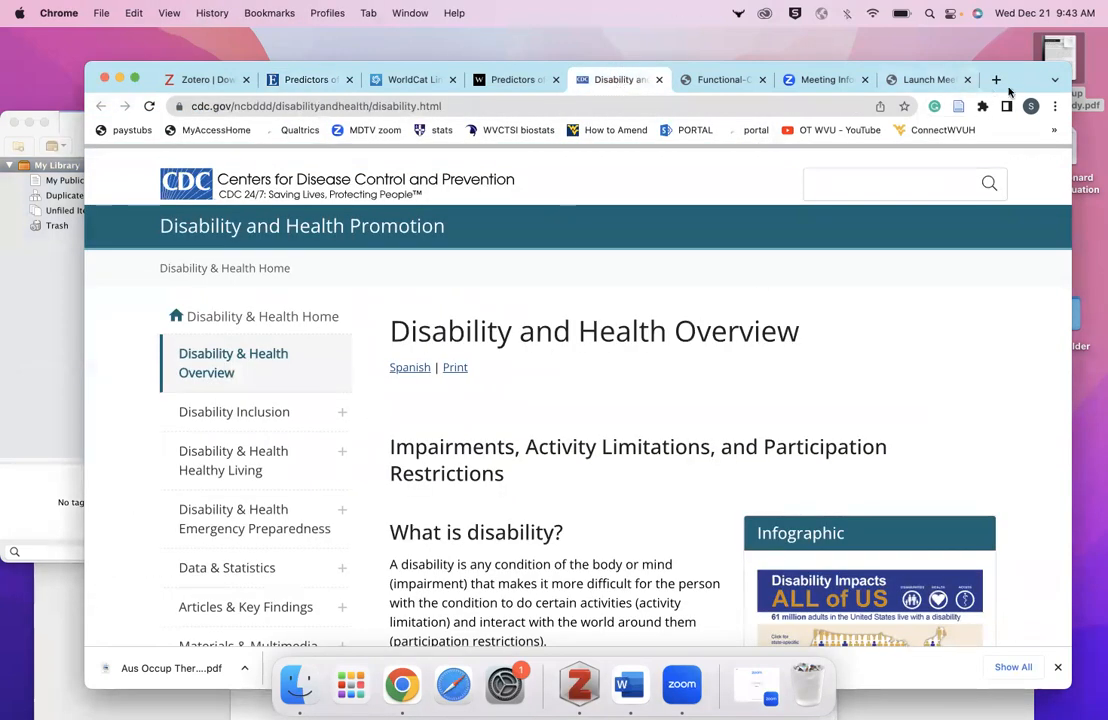
pyautogui.moveTo(1009, 88); pyautogui.dragTo(1017, 66)
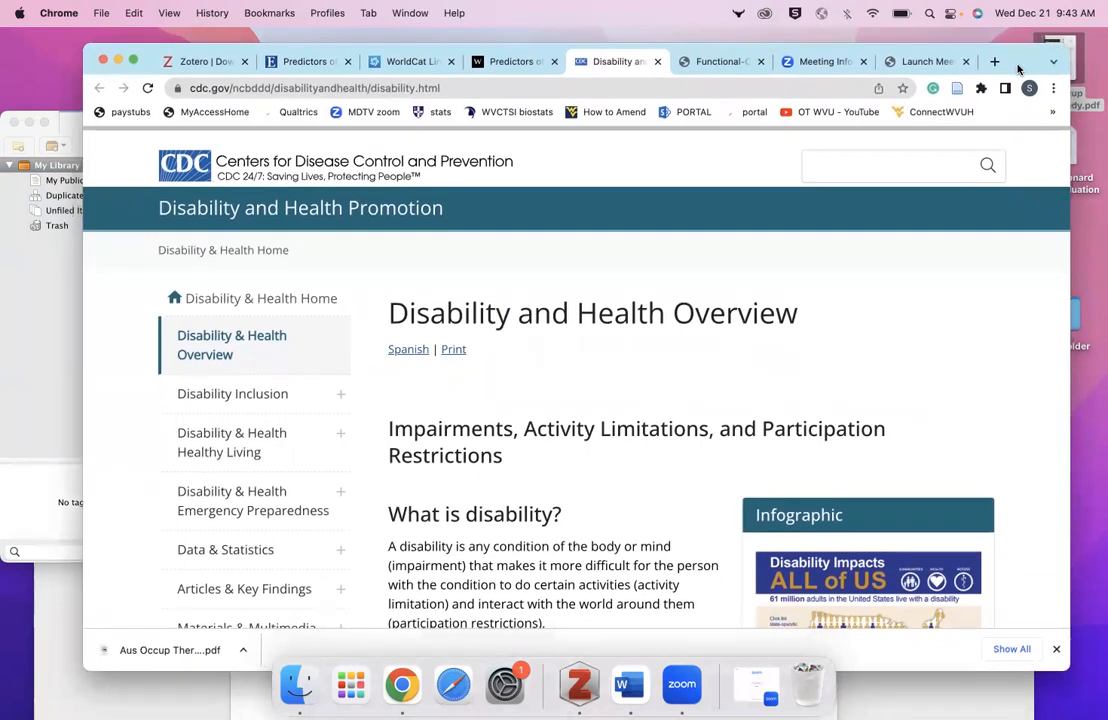
pyautogui.scroll(-4, 568, 432)
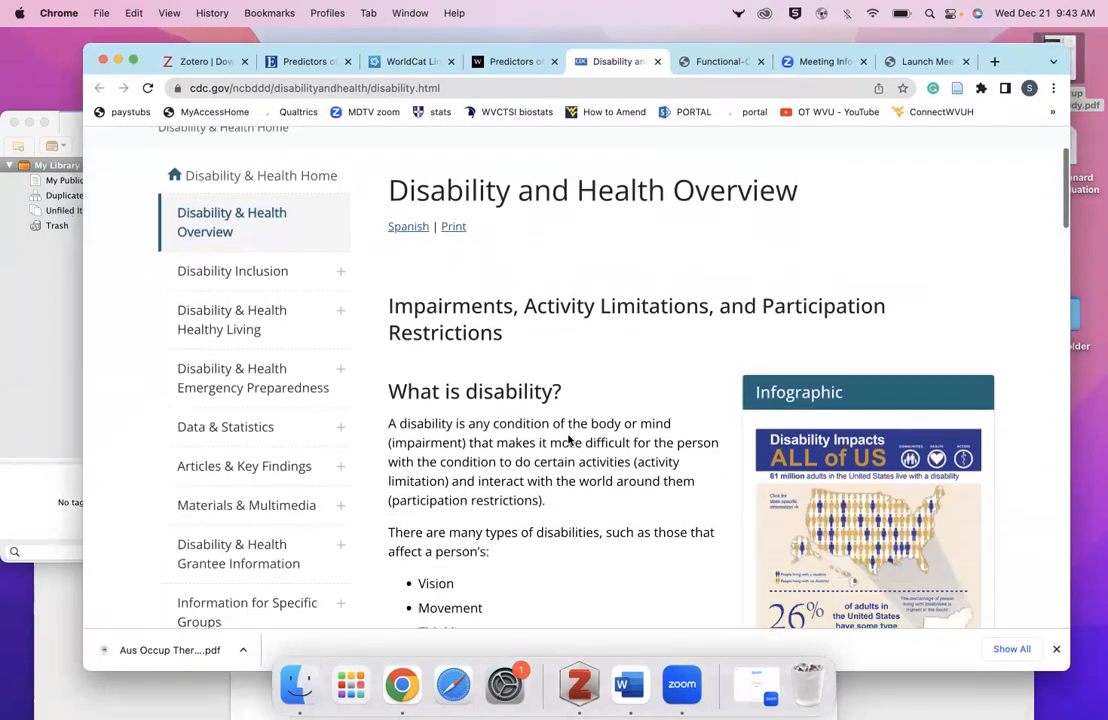
pyautogui.click(1060, 647)
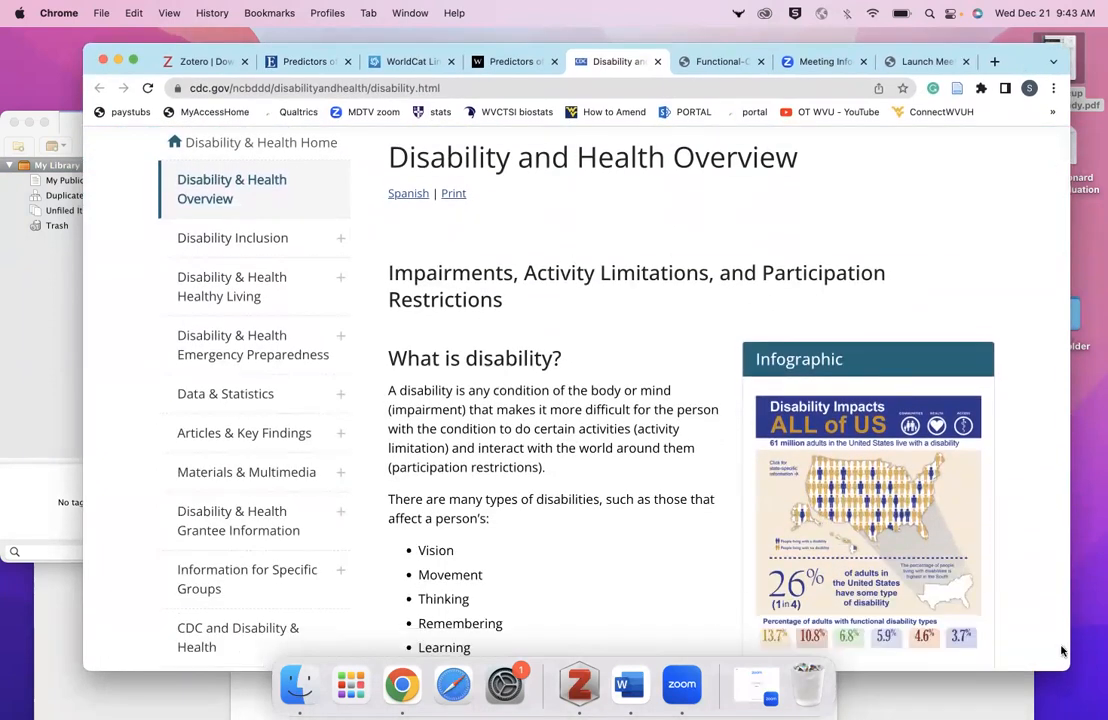
pyautogui.scroll(-10, 566, 512)
pyautogui.scroll(-5, 568, 511)
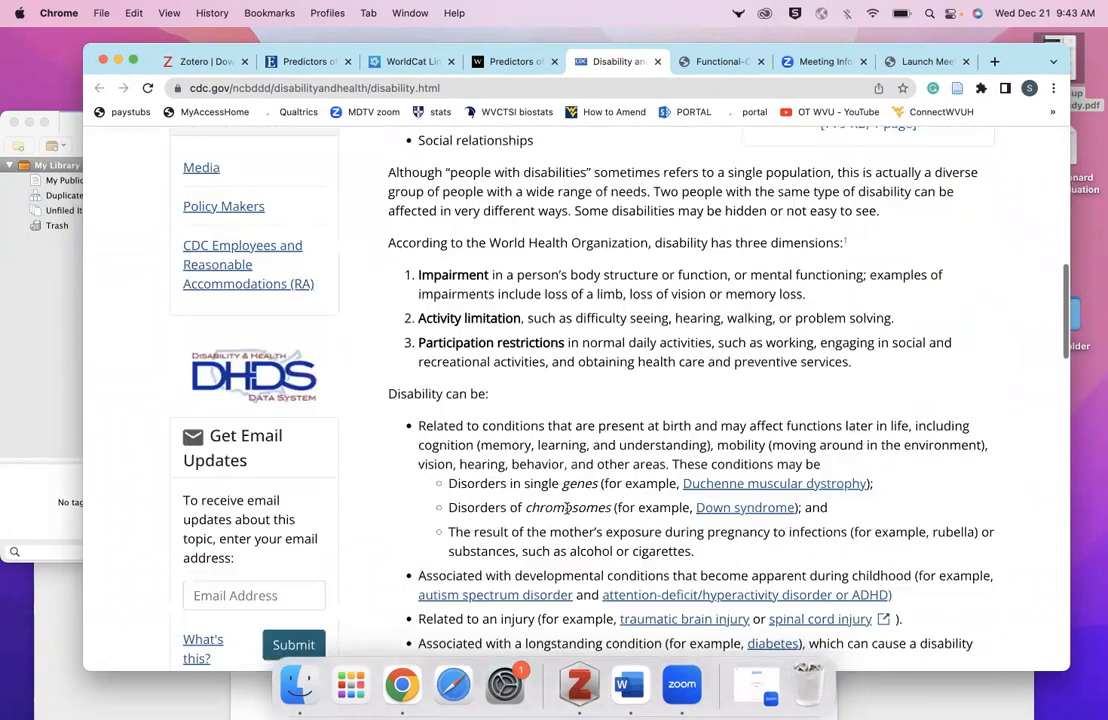
pyautogui.scroll(-9, 566, 509)
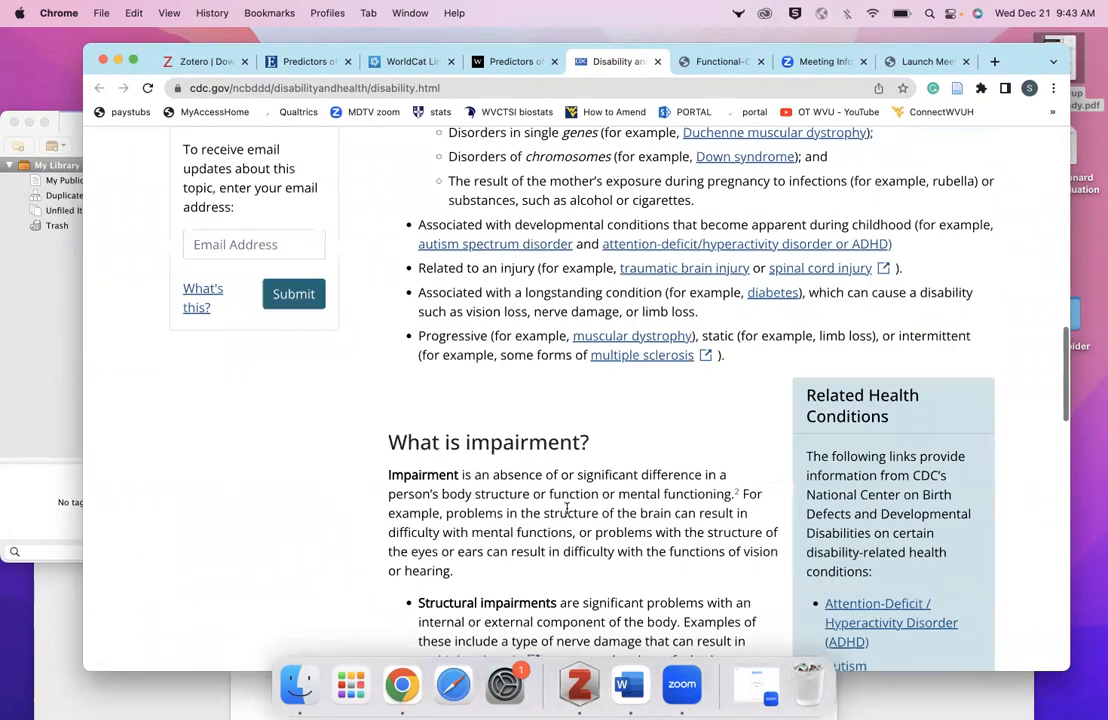
pyautogui.scroll(-15, 566, 509)
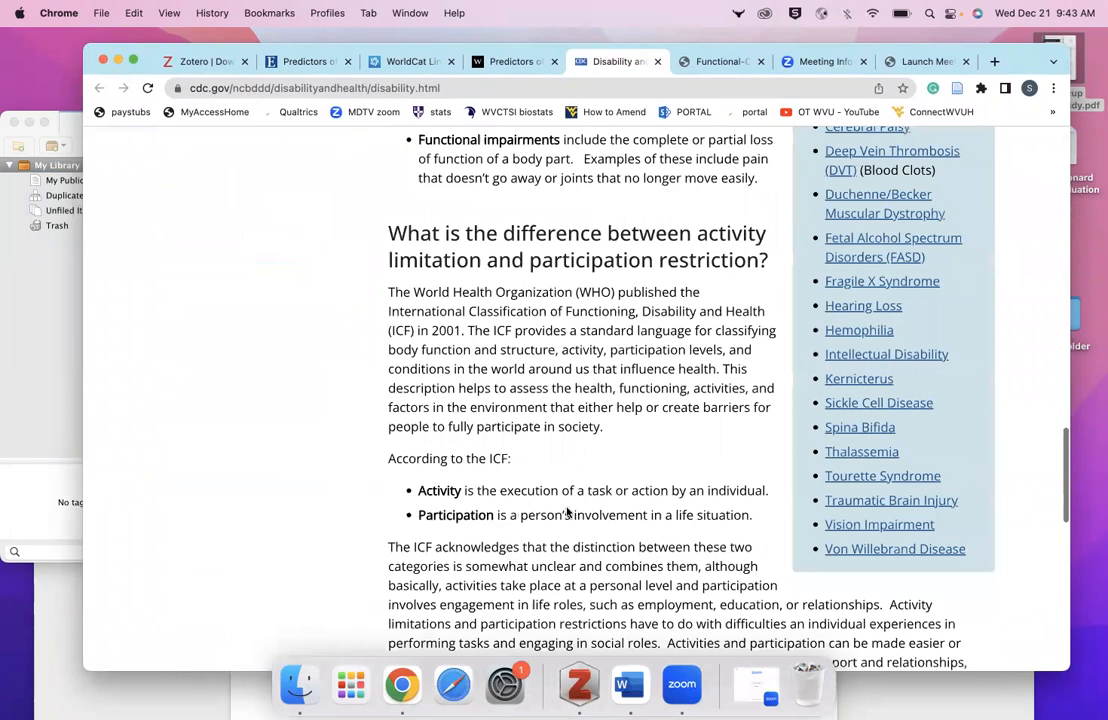
pyautogui.scroll(-20, 566, 511)
pyautogui.scroll(8, 567, 508)
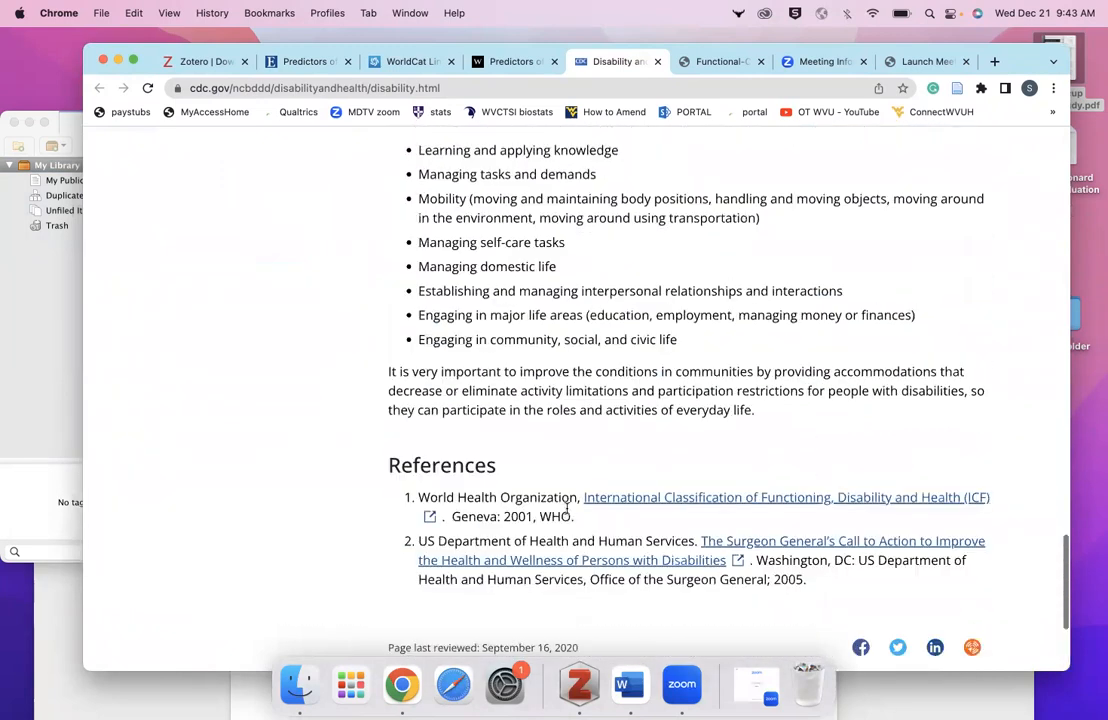
pyautogui.scroll(20, 567, 509)
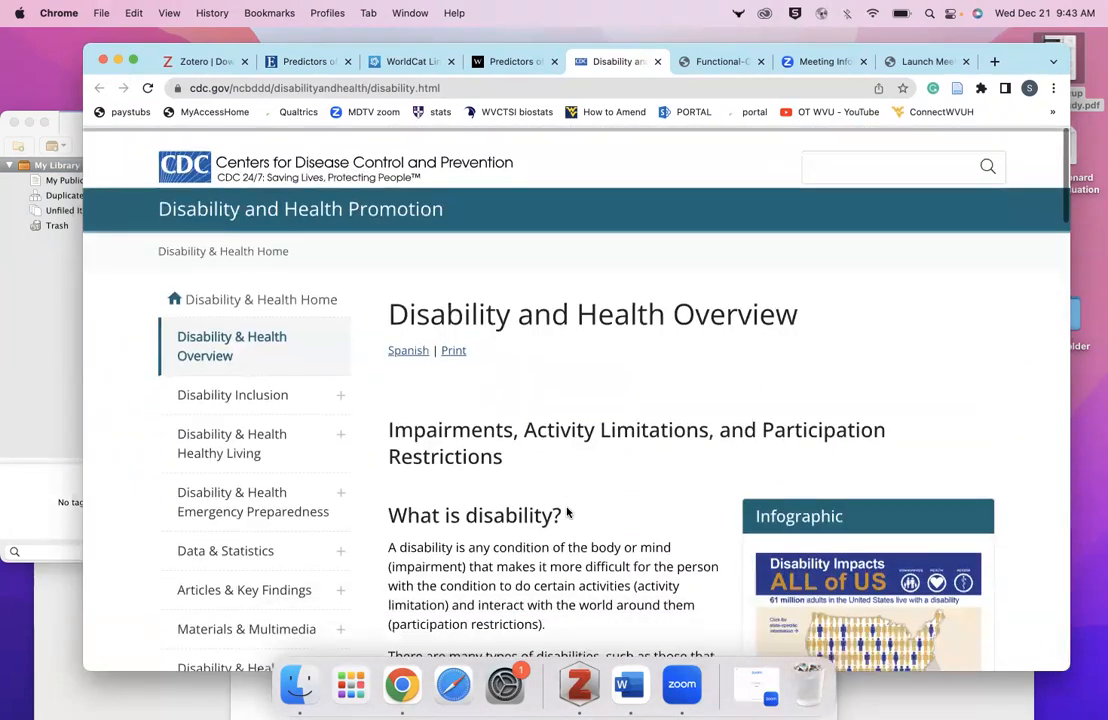
# Step: Save the CDC Disability and Health Overview page to My Library with the Zotero connector
pyautogui.click(957, 89)
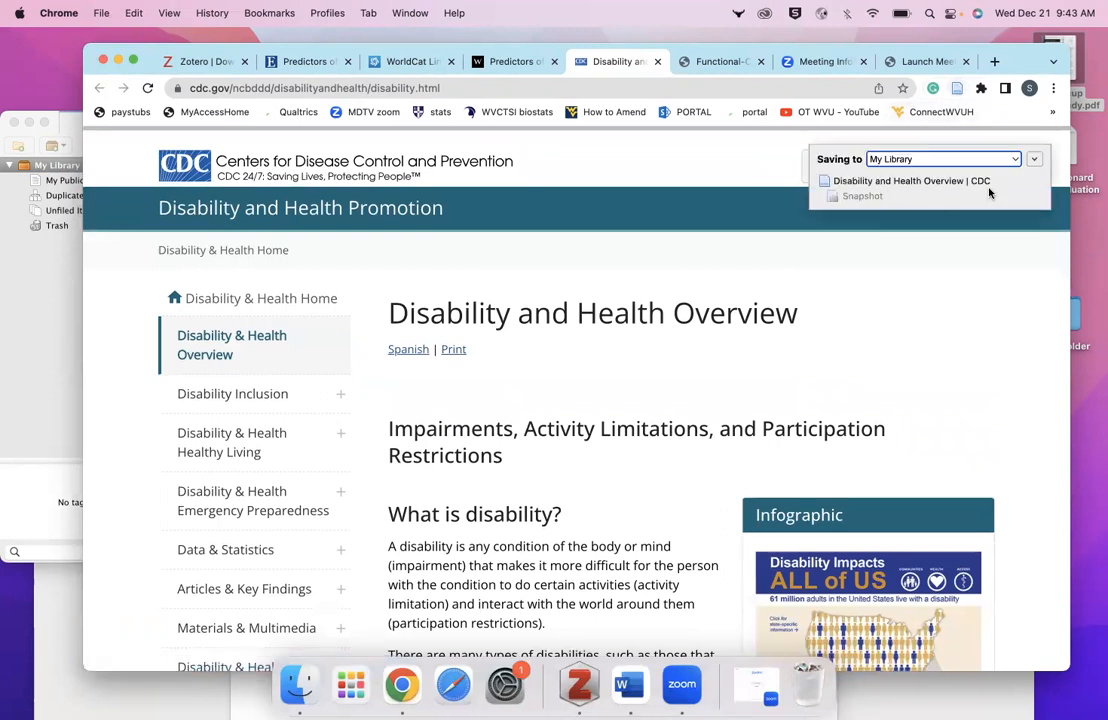
pyautogui.click(1034, 159)
pyautogui.click(1035, 160)
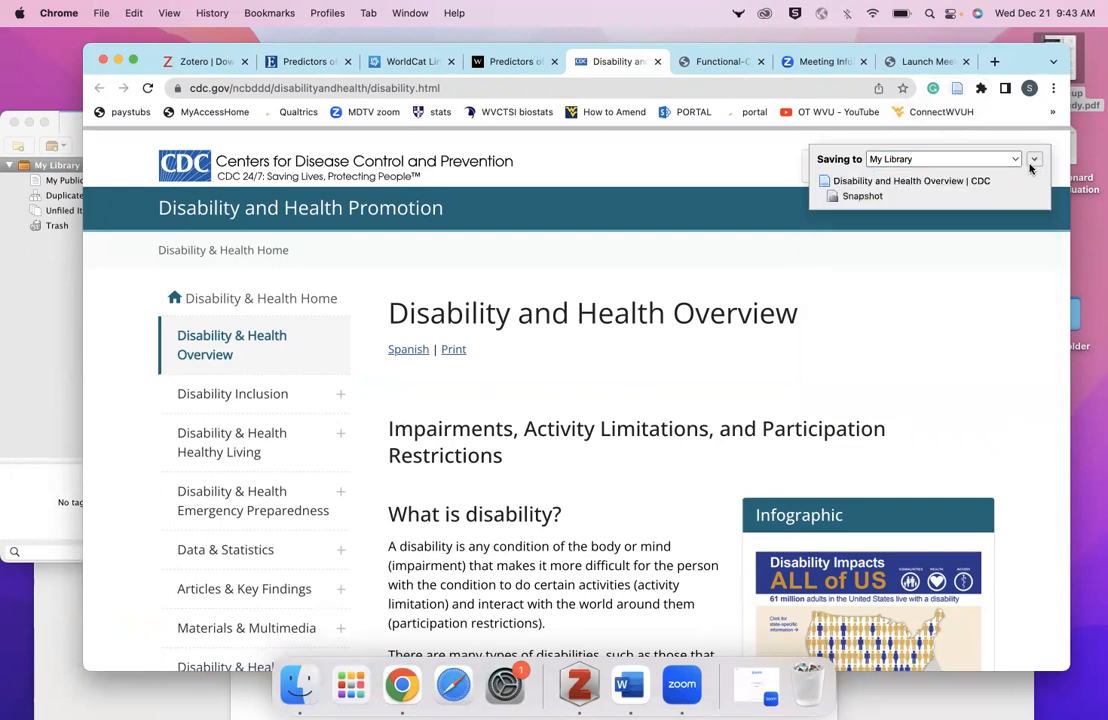
pyautogui.click(1034, 160)
pyautogui.click(1015, 350)
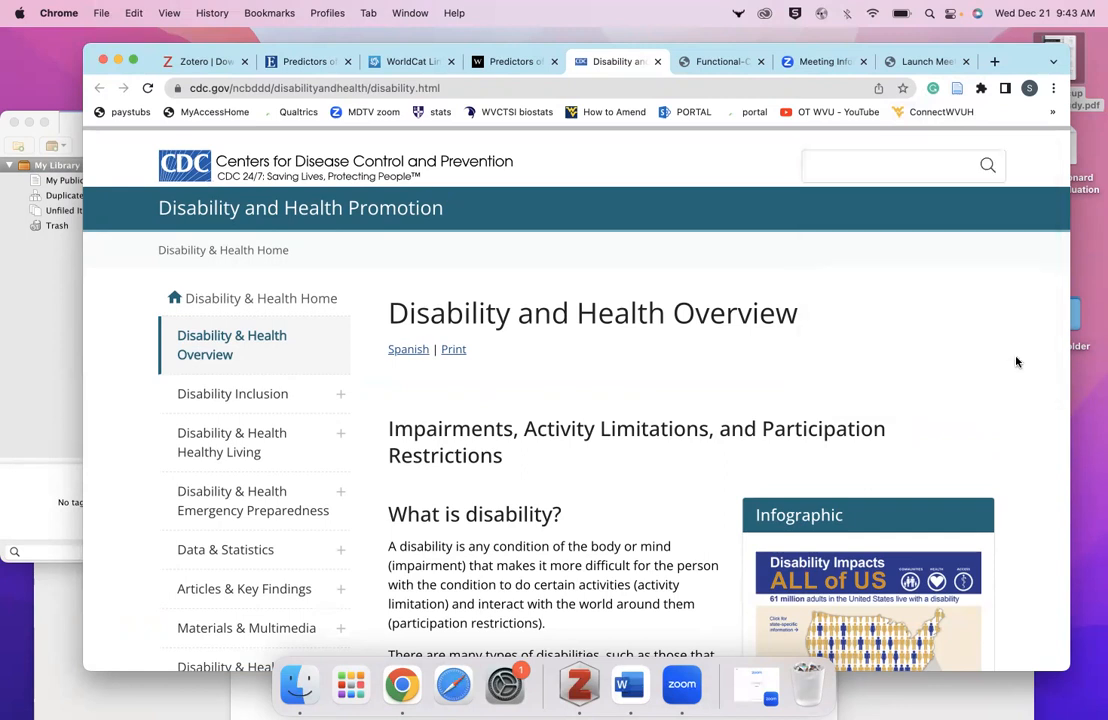
# Step: Switch to Zotero and shorten the CDC web page item's title to "Disability and Health Overview"
pyautogui.click(18, 411)
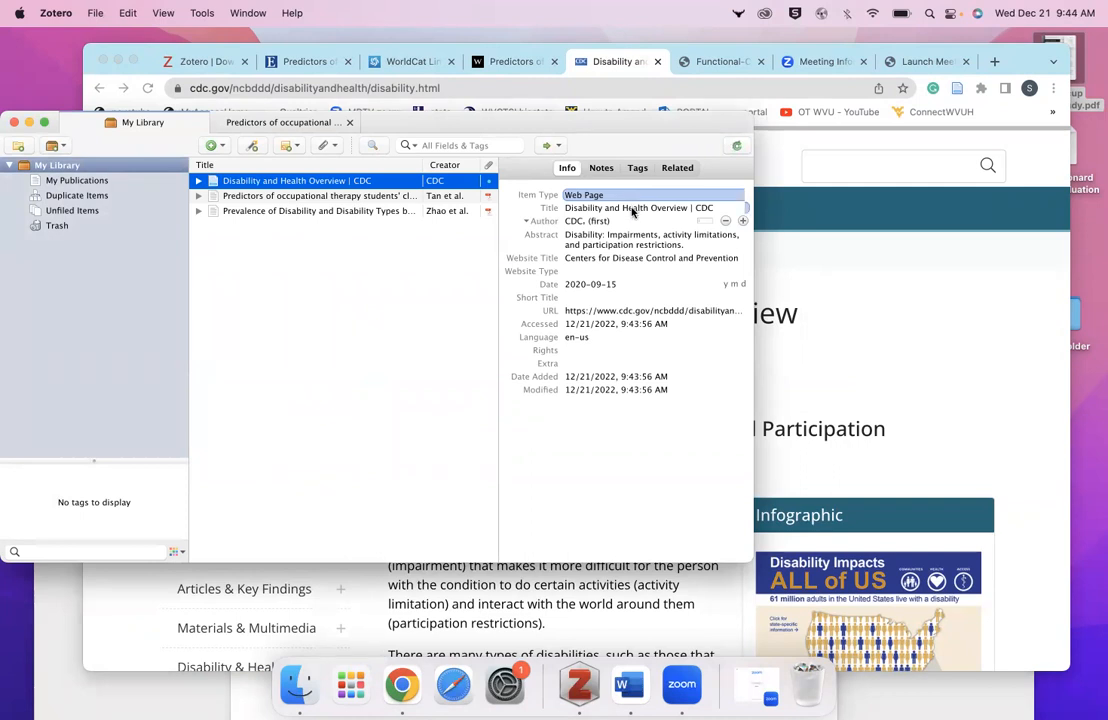
pyautogui.moveTo(653, 157); pyautogui.dragTo(700, 112)
pyautogui.click(718, 193)
pyautogui.click(723, 193)
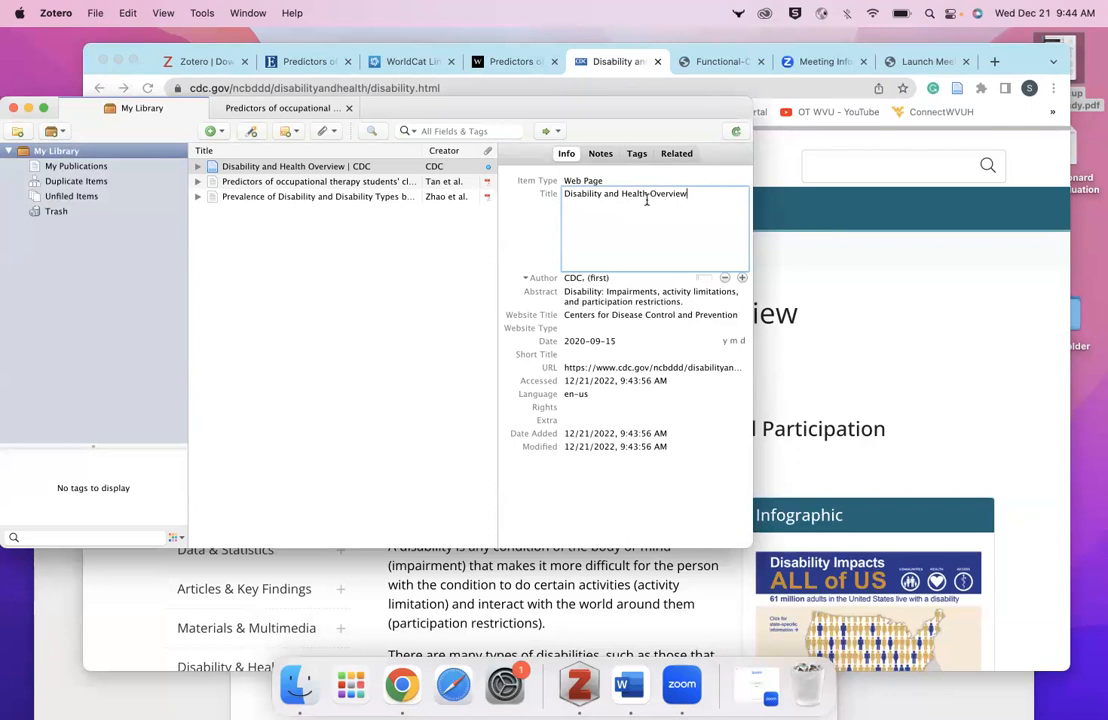
pyautogui.press('Return')
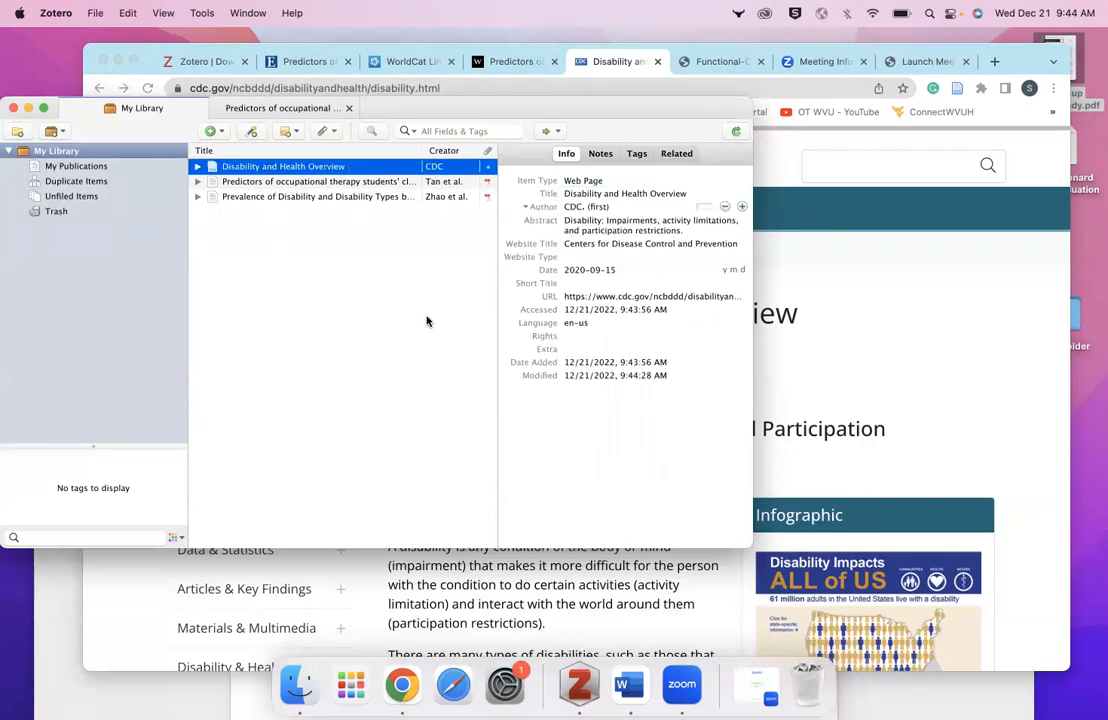
# Step: Review the CDC item's type, abstract, website title, date and access date in its item info
pyautogui.click(617, 186)
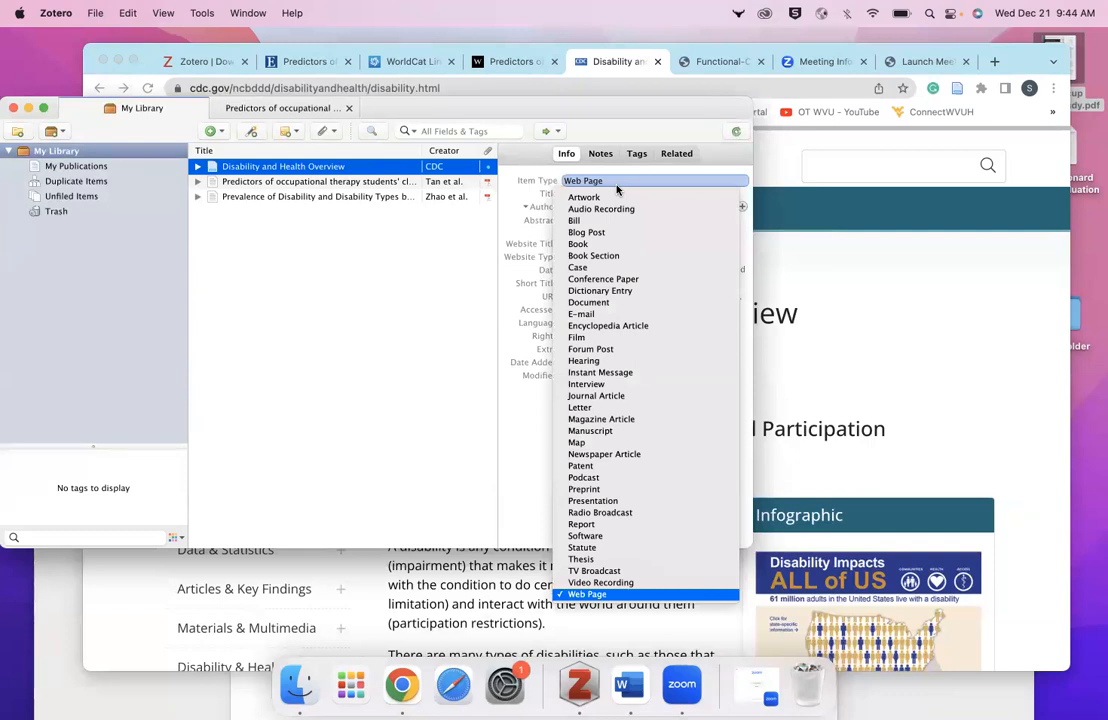
pyautogui.click(617, 186)
pyautogui.click(616, 221)
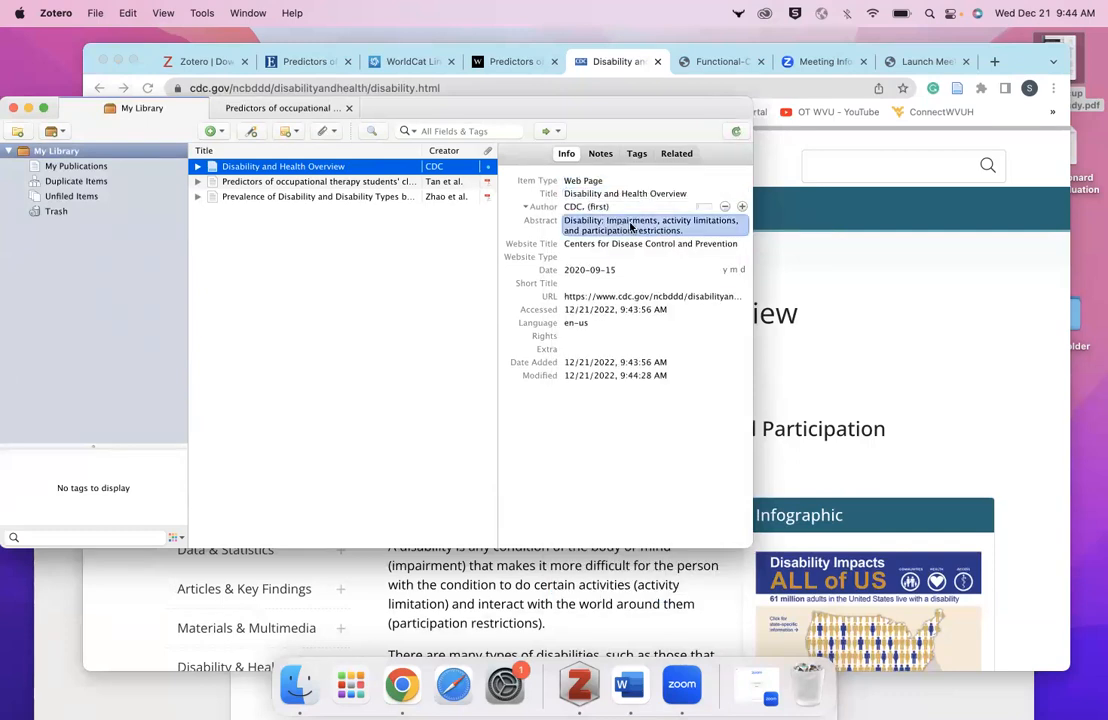
pyautogui.click(692, 244)
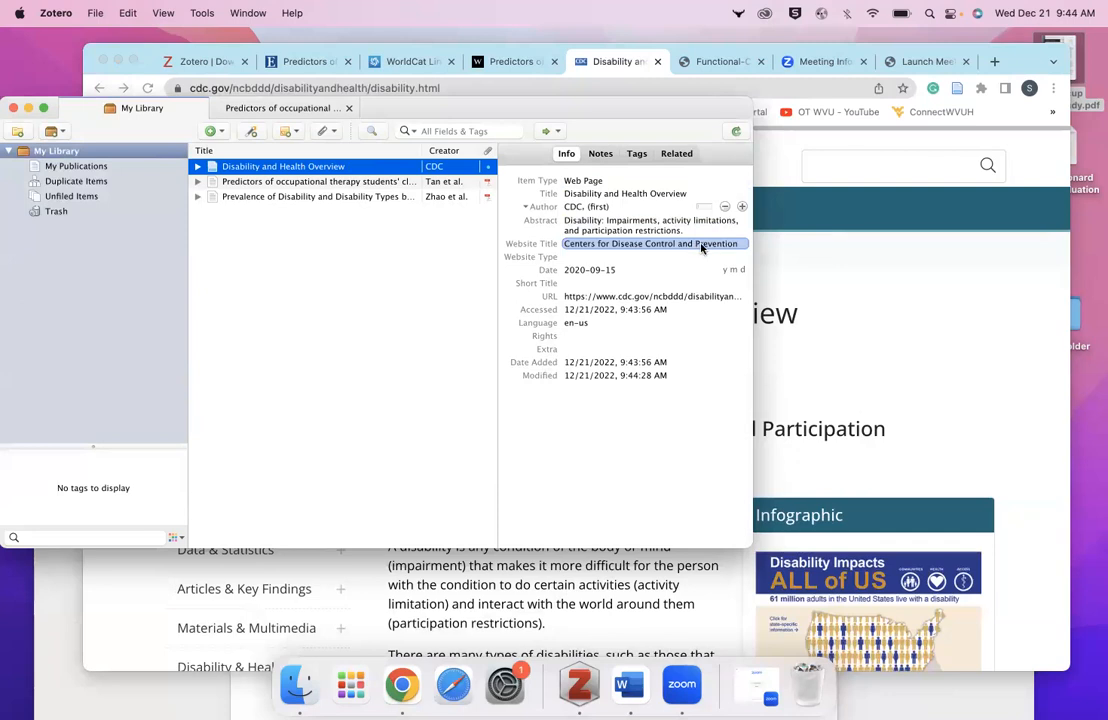
pyautogui.click(690, 270)
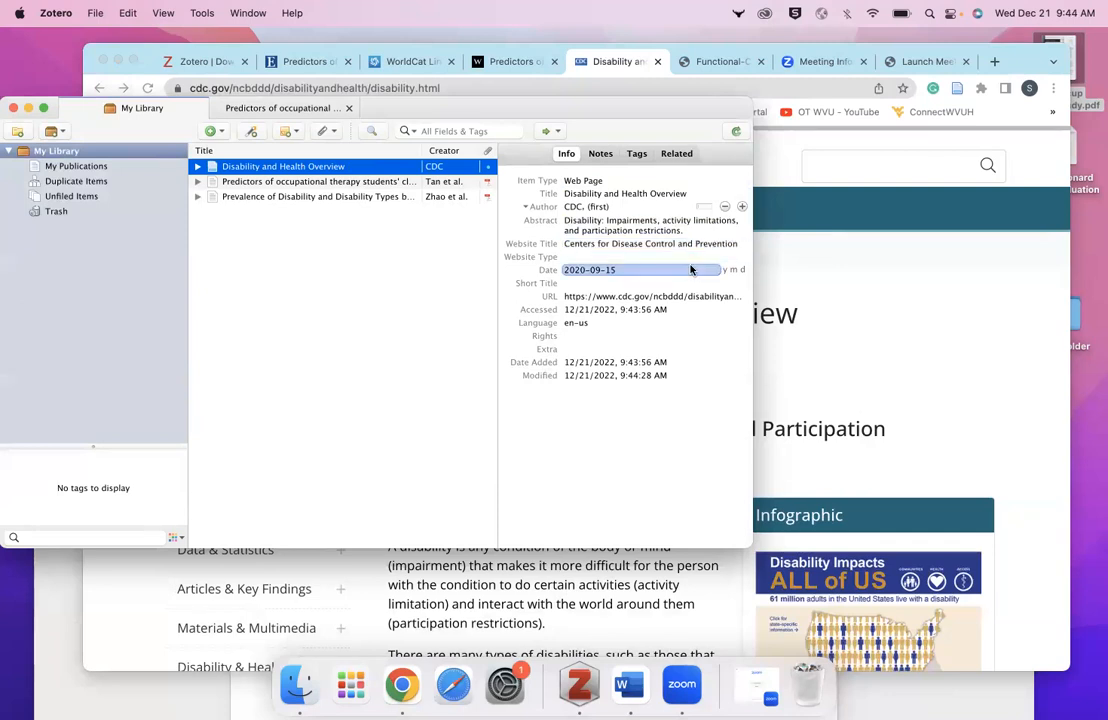
pyautogui.click(675, 196)
pyautogui.click(618, 268)
pyautogui.click(594, 311)
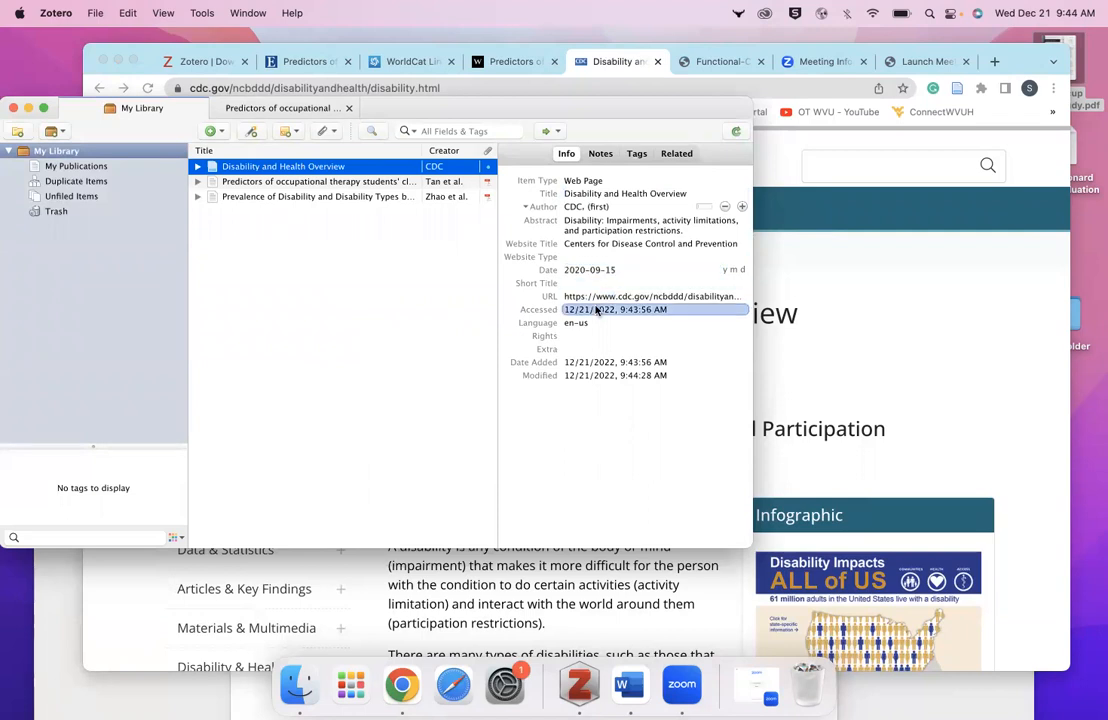
pyautogui.click(601, 284)
pyautogui.click(614, 272)
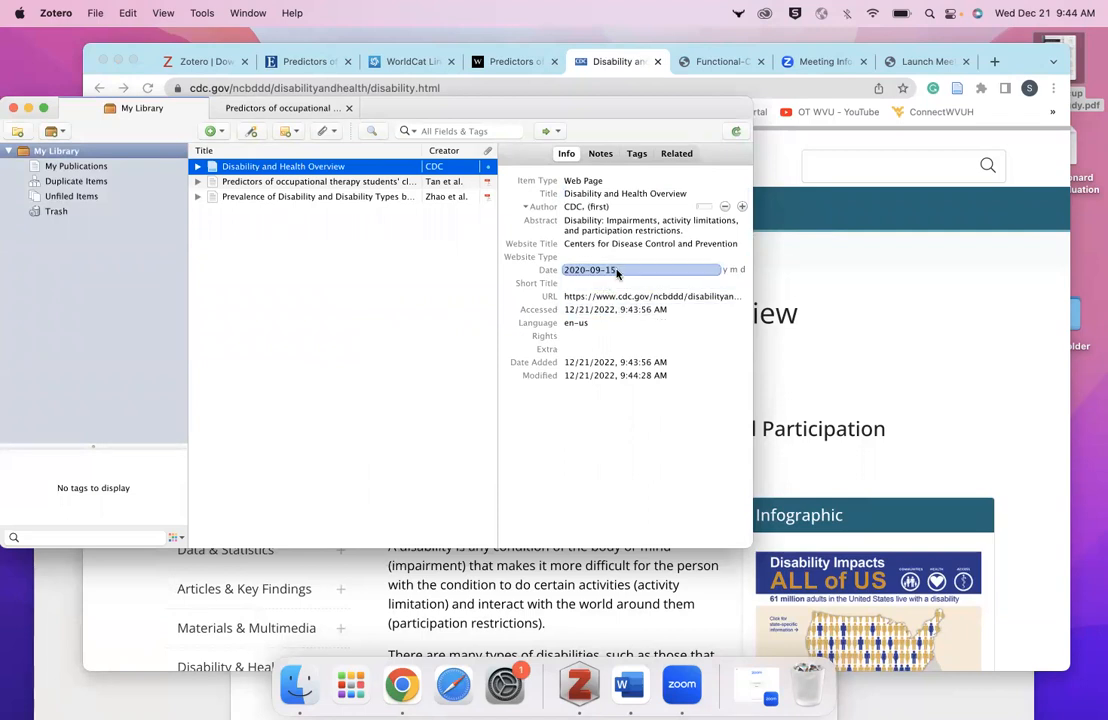
pyautogui.press('Return')
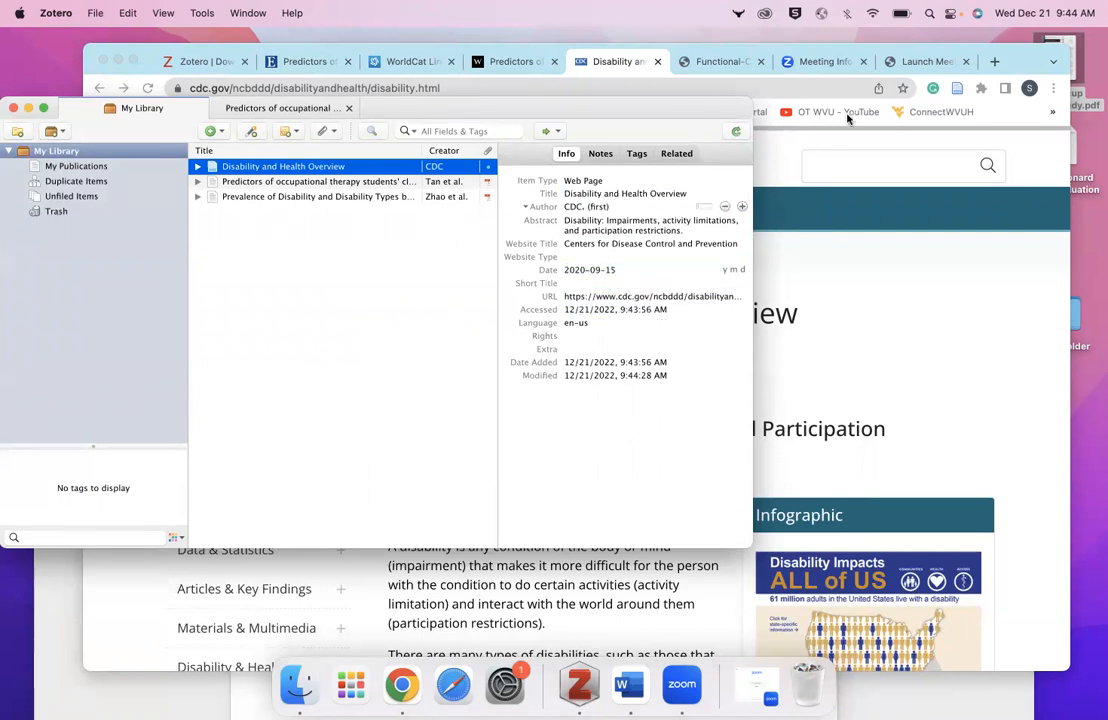
# Step: Switch to Chrome to check the last-reviewed date at the end of the CDC page, and return to the item's date in Zotero
pyautogui.click(1034, 67)
pyautogui.scroll(-15, 564, 433)
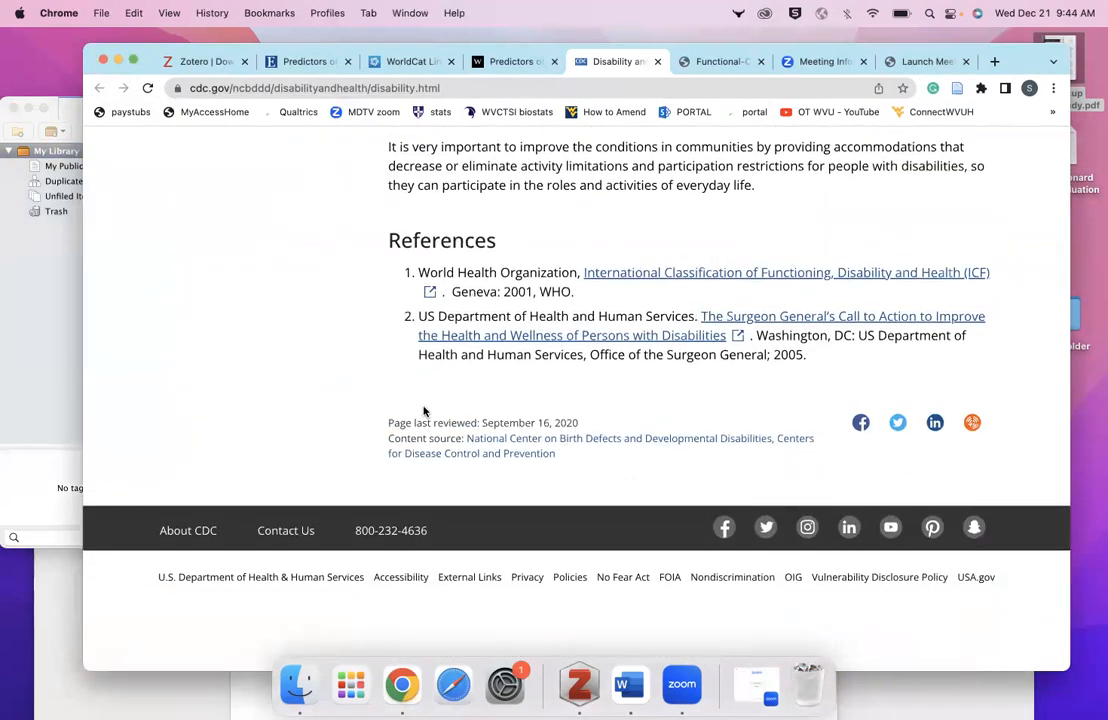
pyautogui.click(14, 366)
pyautogui.click(575, 270)
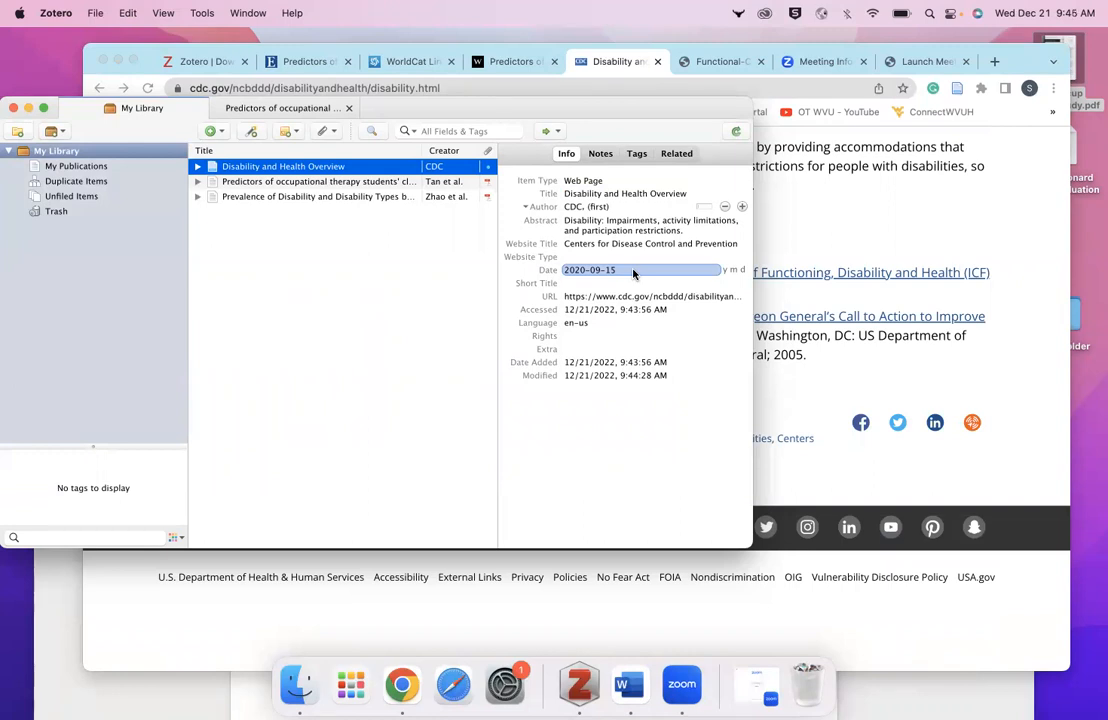
# Step: Examine the CDC item's author last-name and first-name entries and its creator role choices, keeping the role as Author
pyautogui.hotkey('shift', 'Tab')
pyautogui.hotkey('shift', 'Tab')
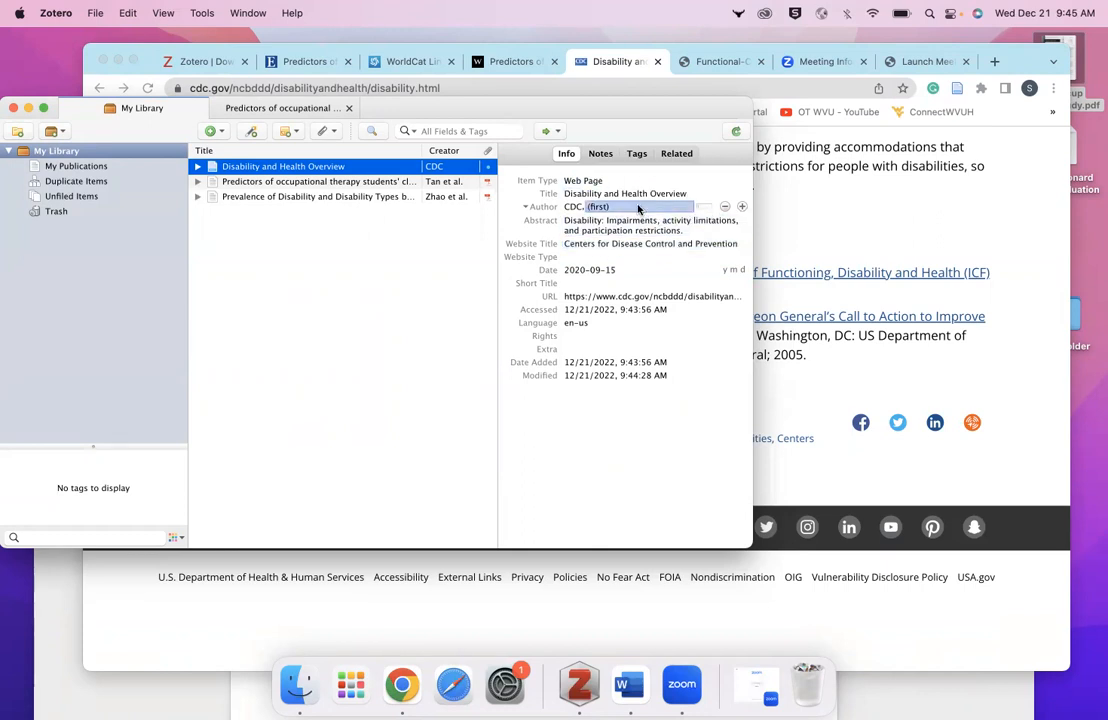
pyautogui.click(638, 208)
pyautogui.click(565, 207)
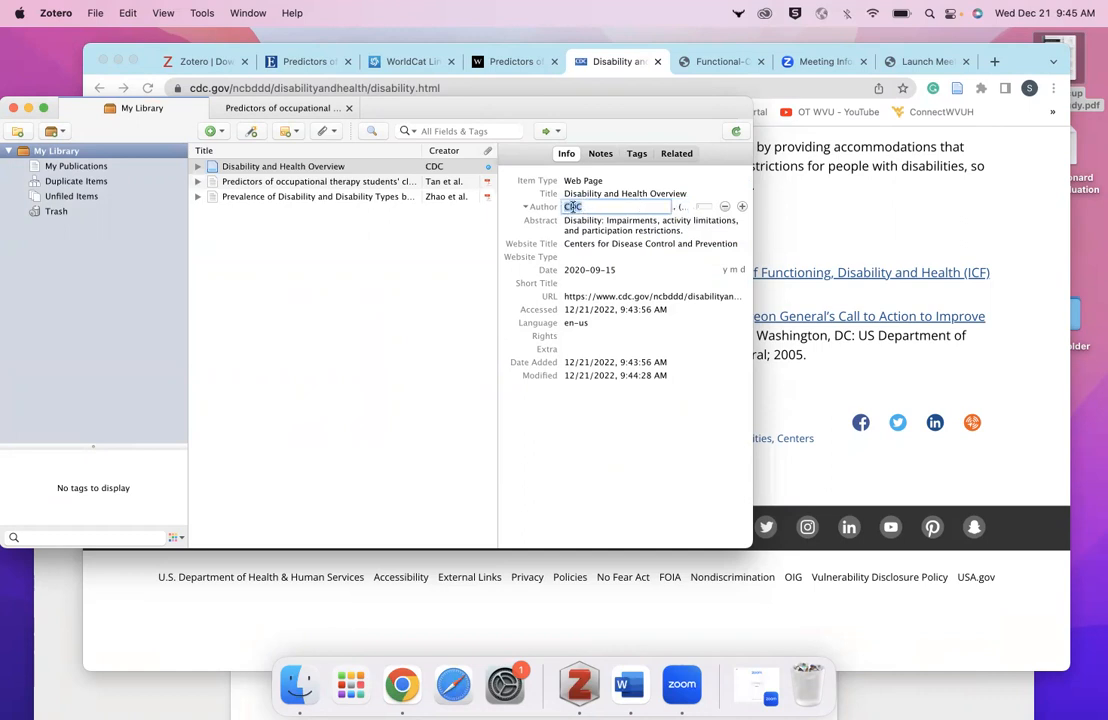
pyautogui.press('Return')
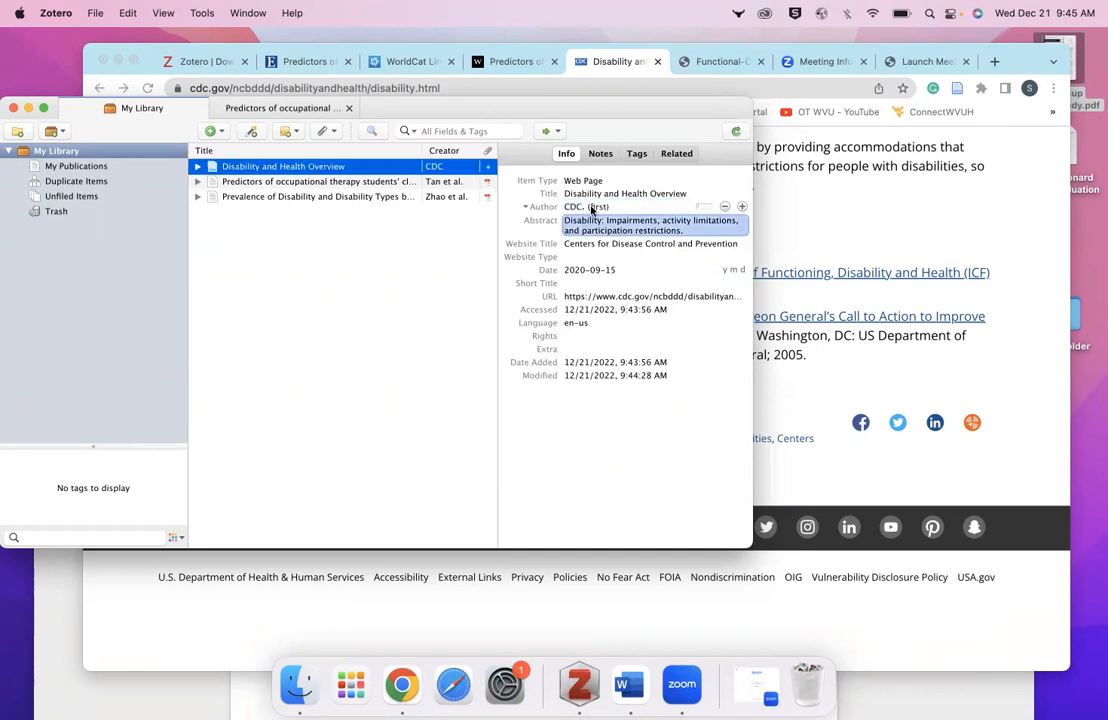
pyautogui.click(540, 207)
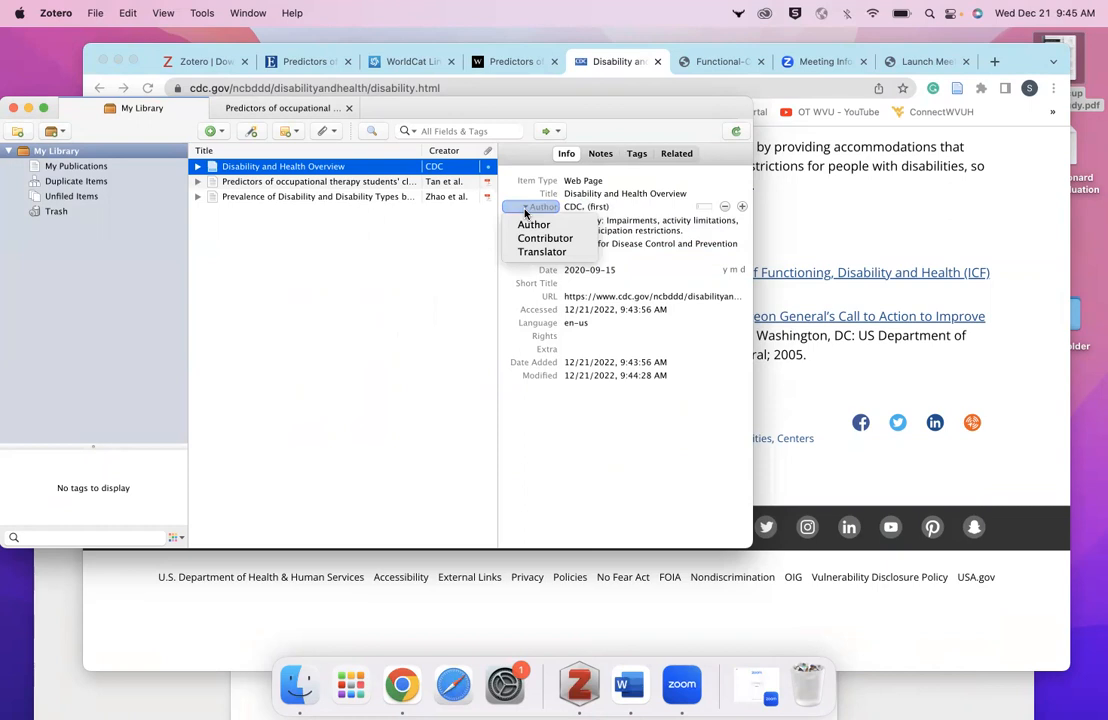
pyautogui.click(533, 224)
pyautogui.click(648, 208)
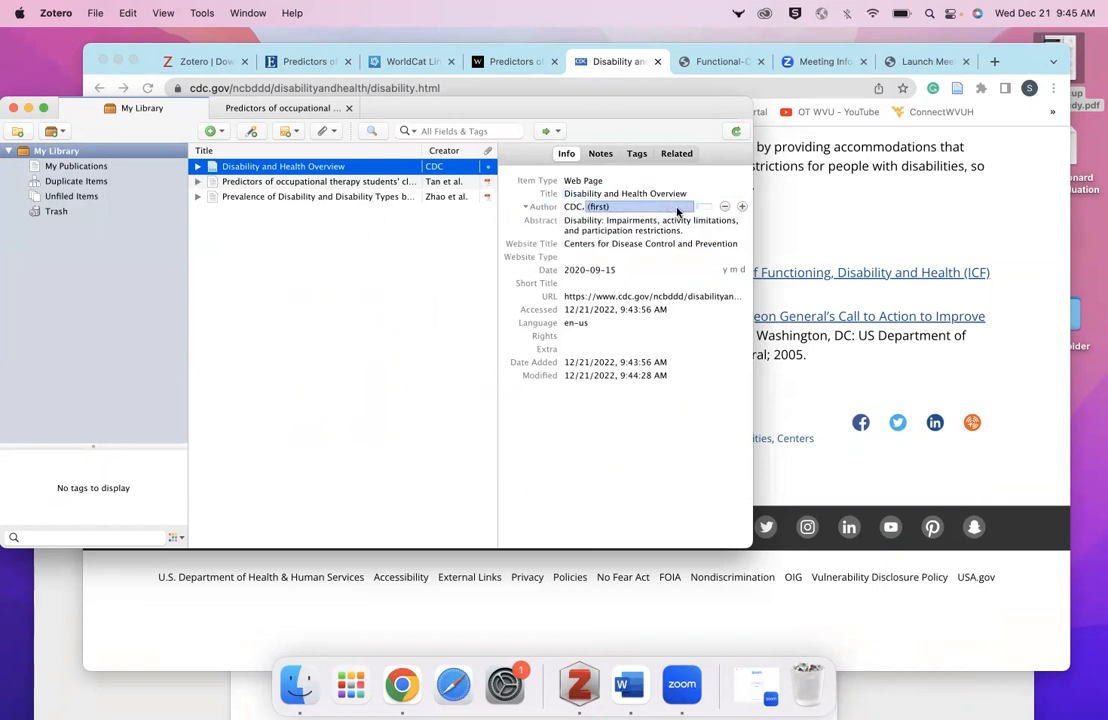
# Step: Move "Centers for Disease Control and Prevention" from the CDC item's website title to its author last name, replacing CDC
pyautogui.click(574, 207)
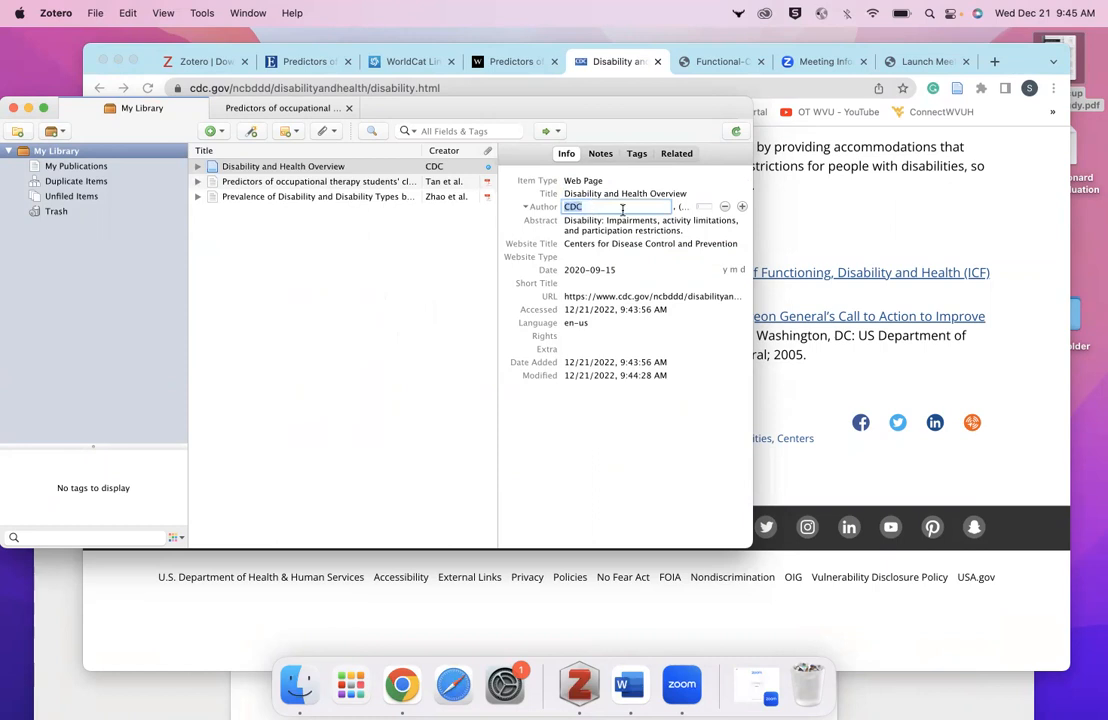
pyautogui.click(603, 246)
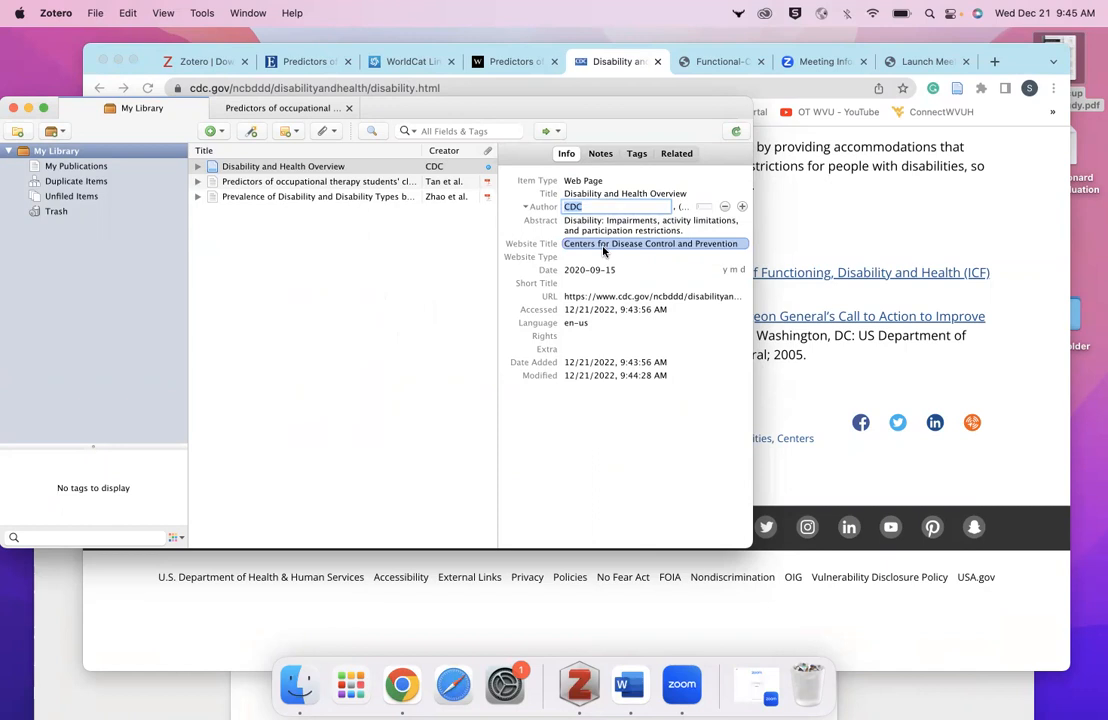
pyautogui.click(603, 247)
pyautogui.press('super+x')
pyautogui.click(576, 207)
pyautogui.press('super+v')
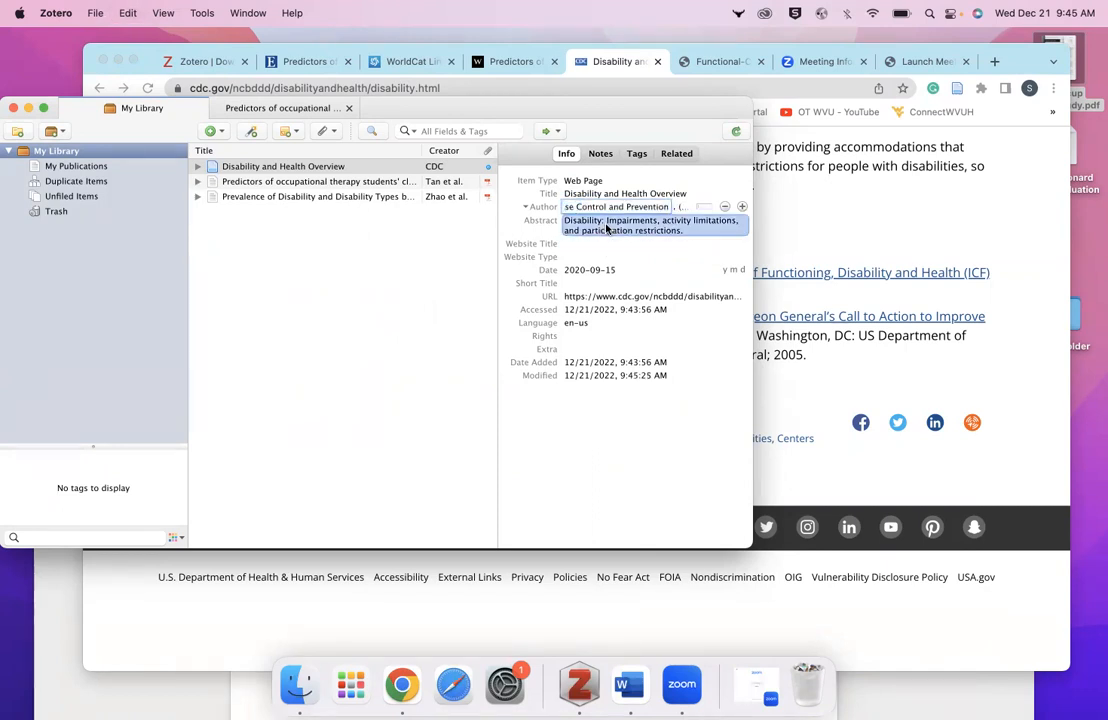
pyautogui.click(320, 285)
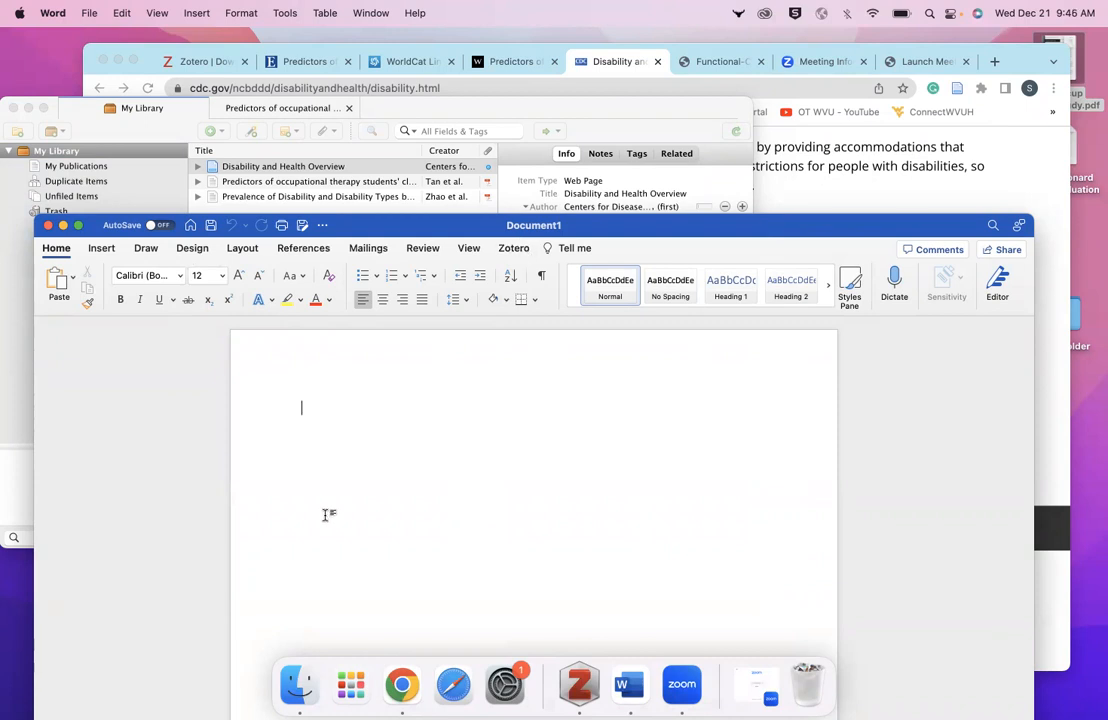
# Step: In the blank Word document, write "Disability impacts people's lives"
pyautogui.write('Disability in')
pyautogui.press('BackSpace')
pyautogui.write("mpacts people's lives")
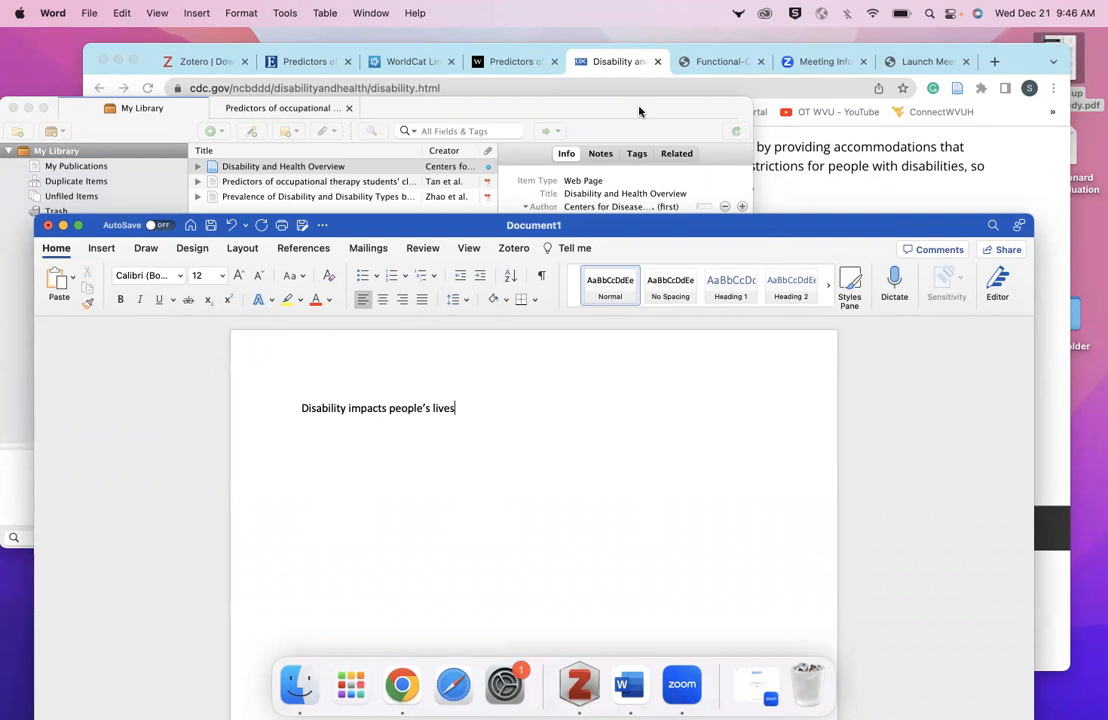
# Step: Insert a Zotero citation of "Disability and Health Overview" after the sentence, using American Psychological Association (APA) 7th edition style
pyautogui.click(510, 249)
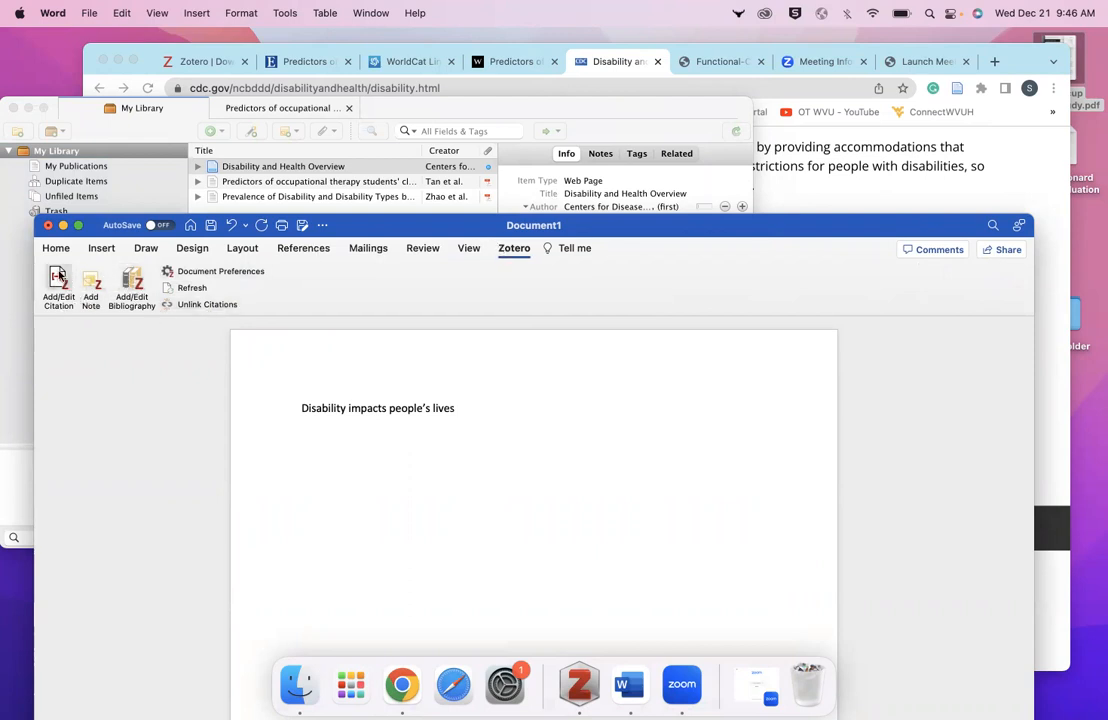
pyautogui.click(59, 275)
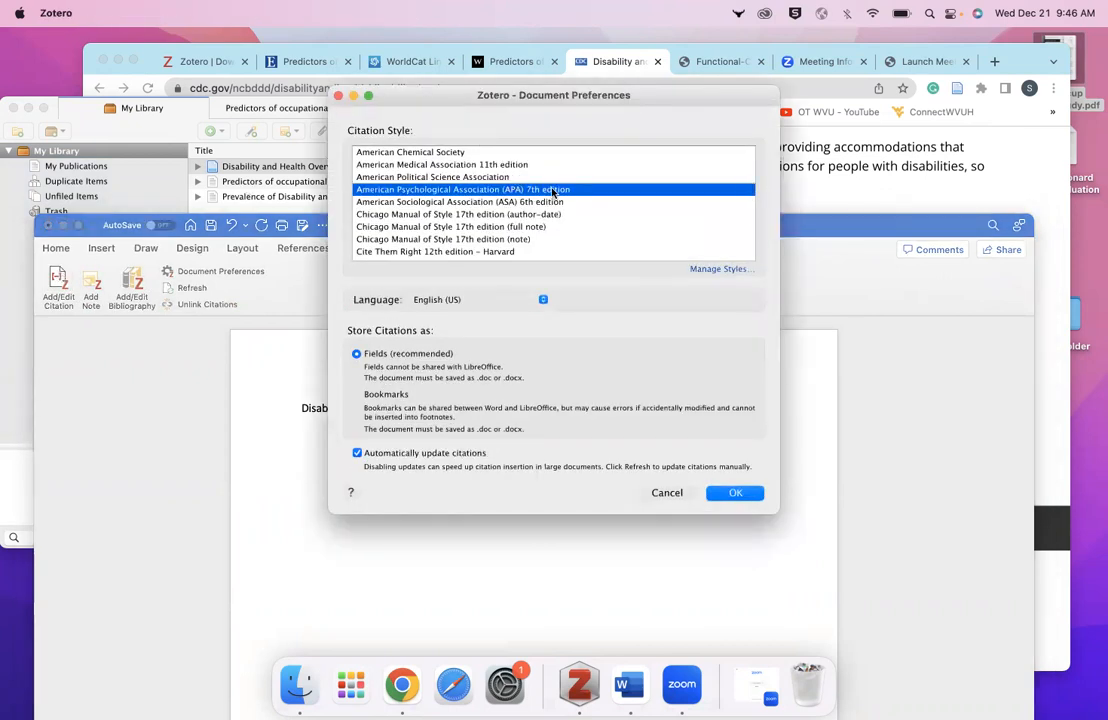
pyautogui.click(733, 492)
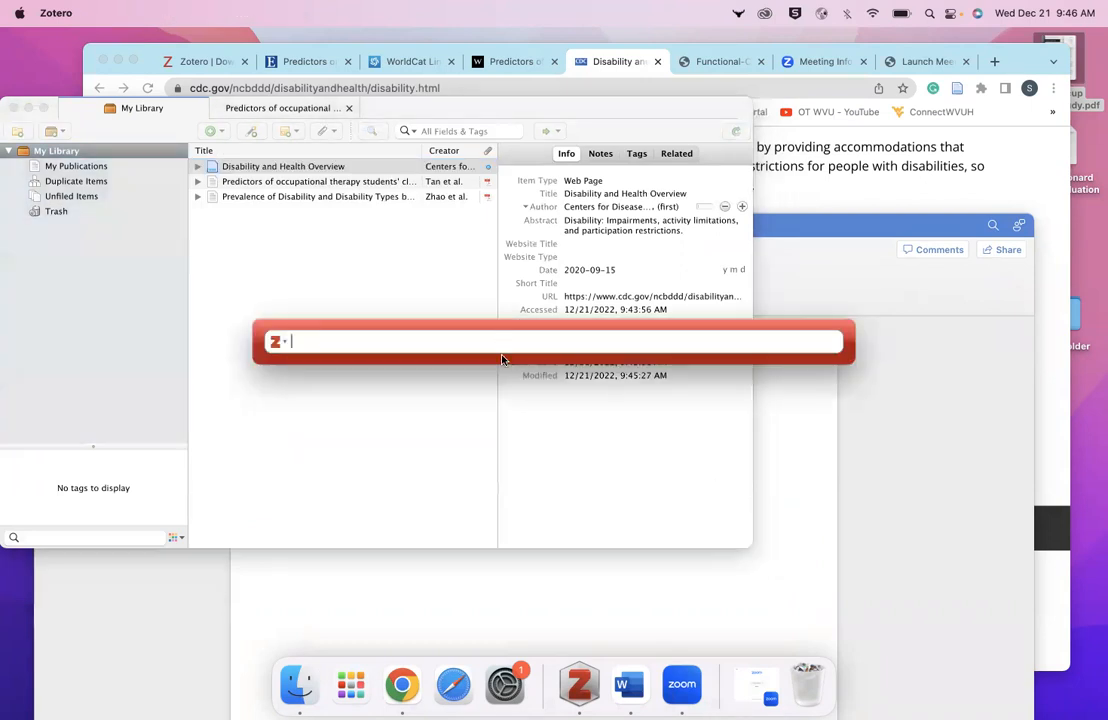
pyautogui.write('disability')
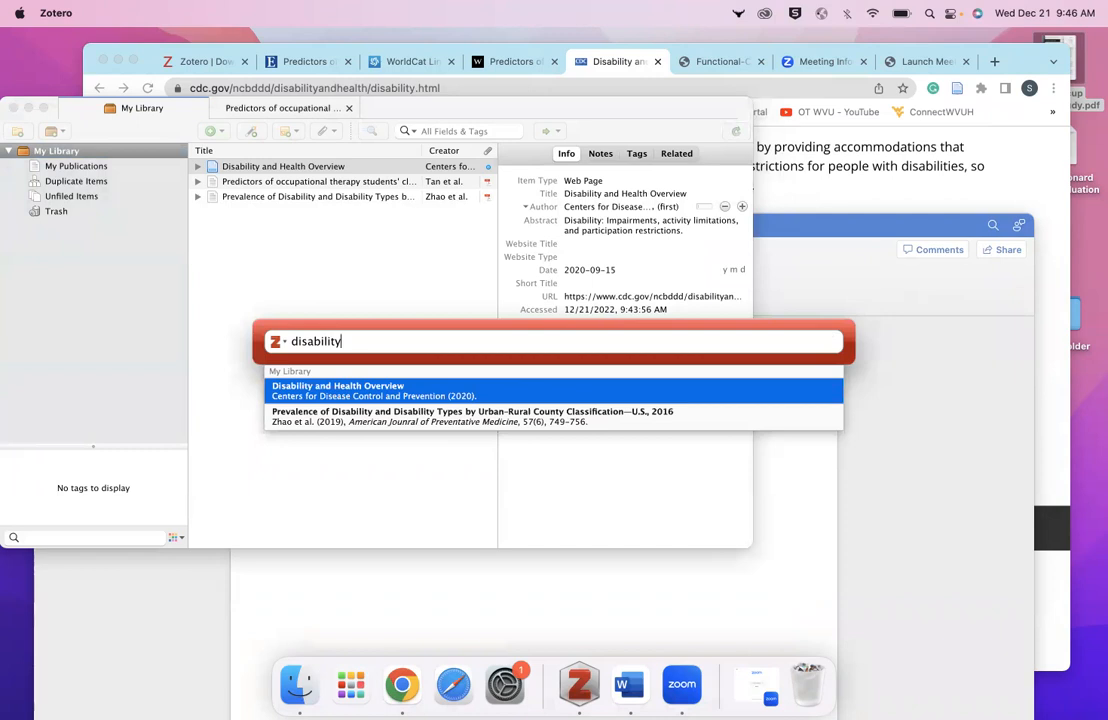
pyautogui.click(461, 398)
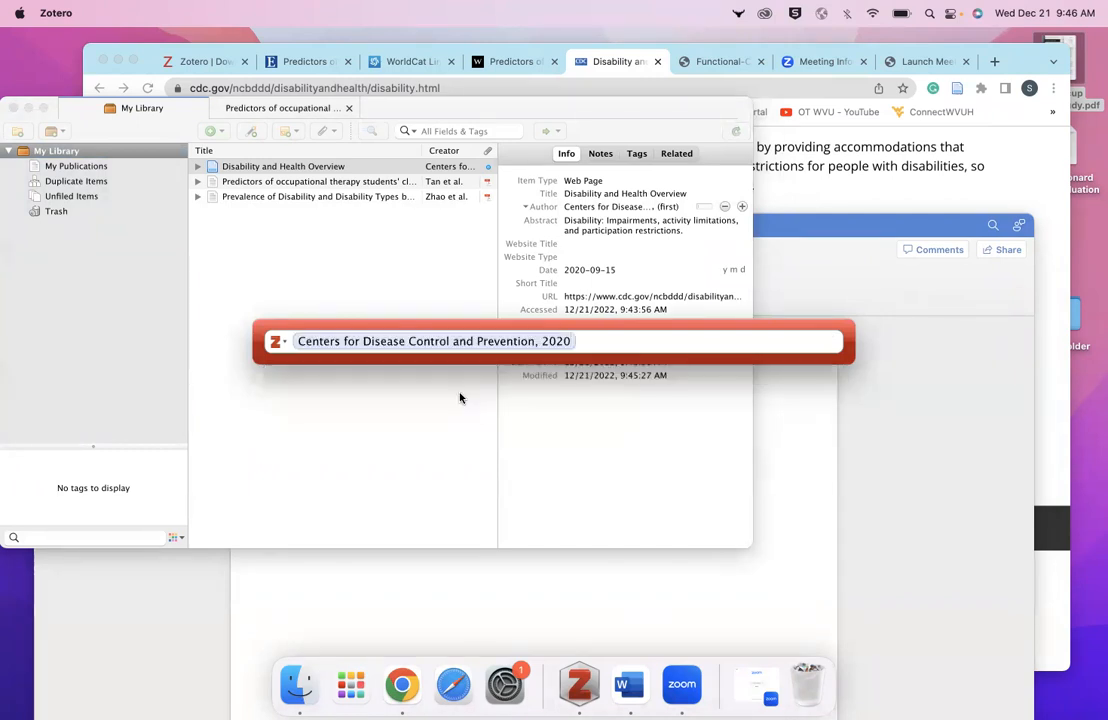
pyautogui.press('Return')
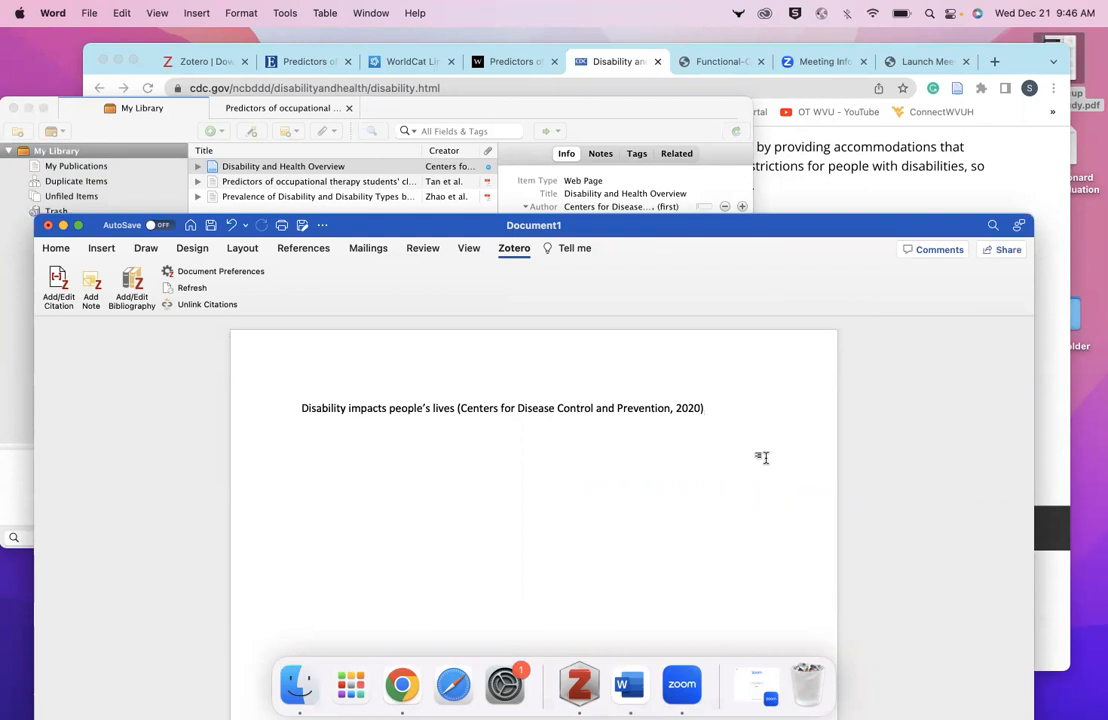
# Step: End the sentence with a period and add "Occupational therapy students and practitioners must be understanding of the various ability levels"
pyautogui.write('.')
pyautogui.write('Occupational ther')
pyautogui.write('pa')
pyautogui.press('BackSpace')
pyautogui.press('BackSpace')
pyautogui.write('apy ')
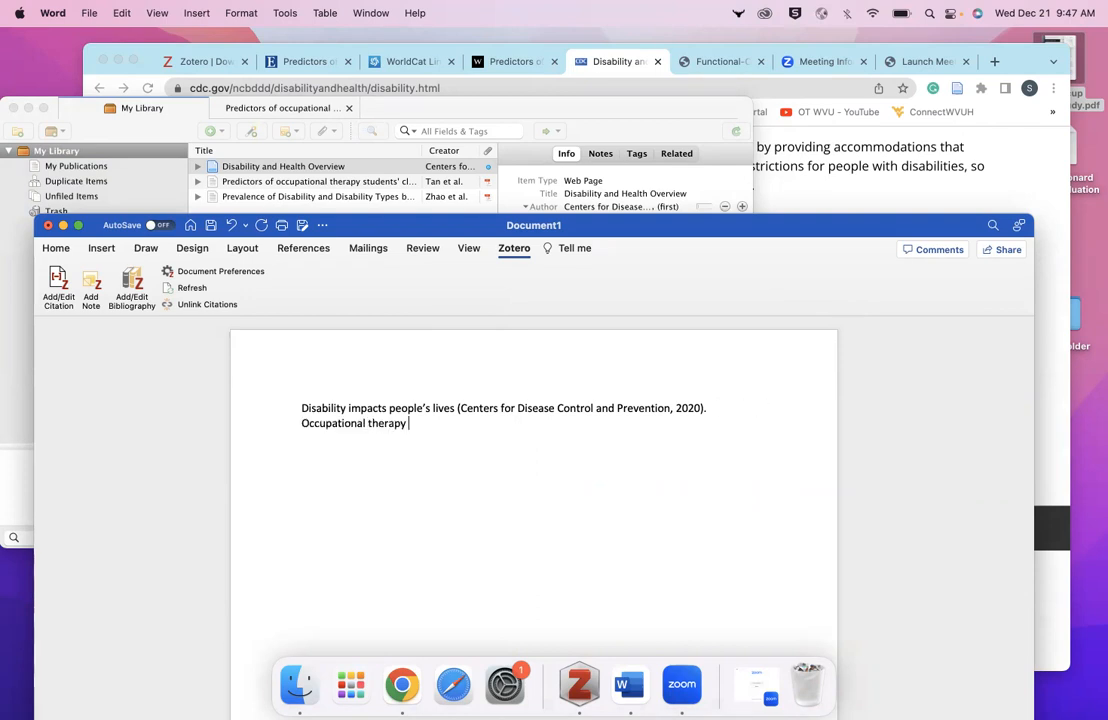
pyautogui.write('students and practitioners ')
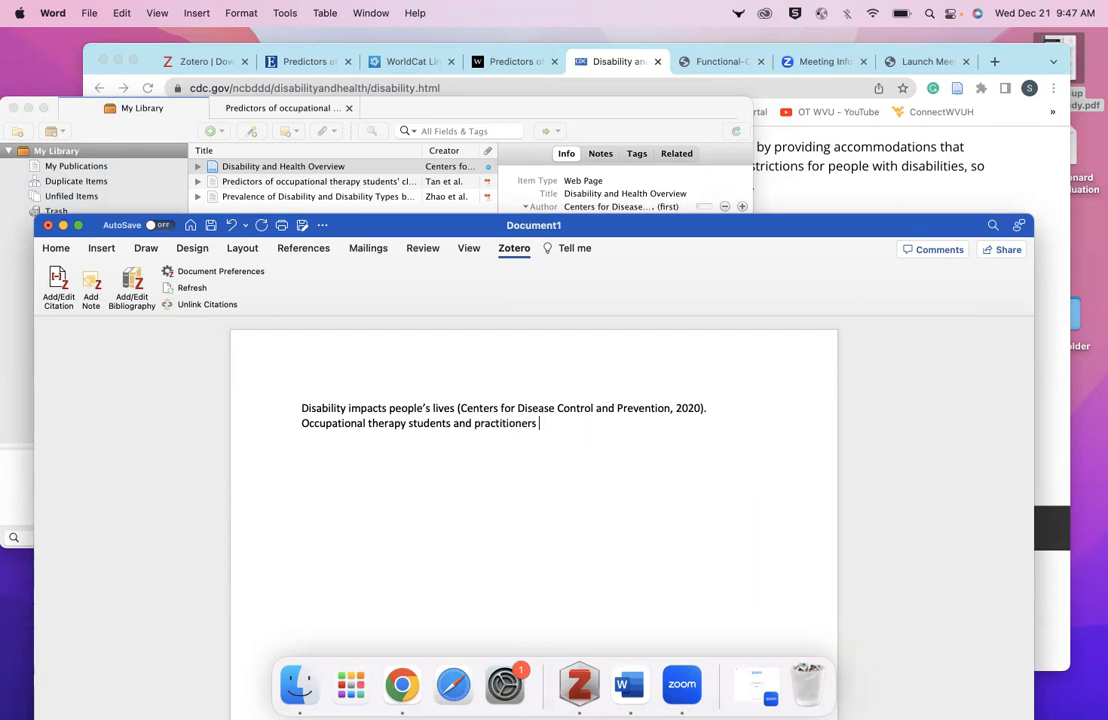
pyautogui.write('must be understanding of the various ability levels')
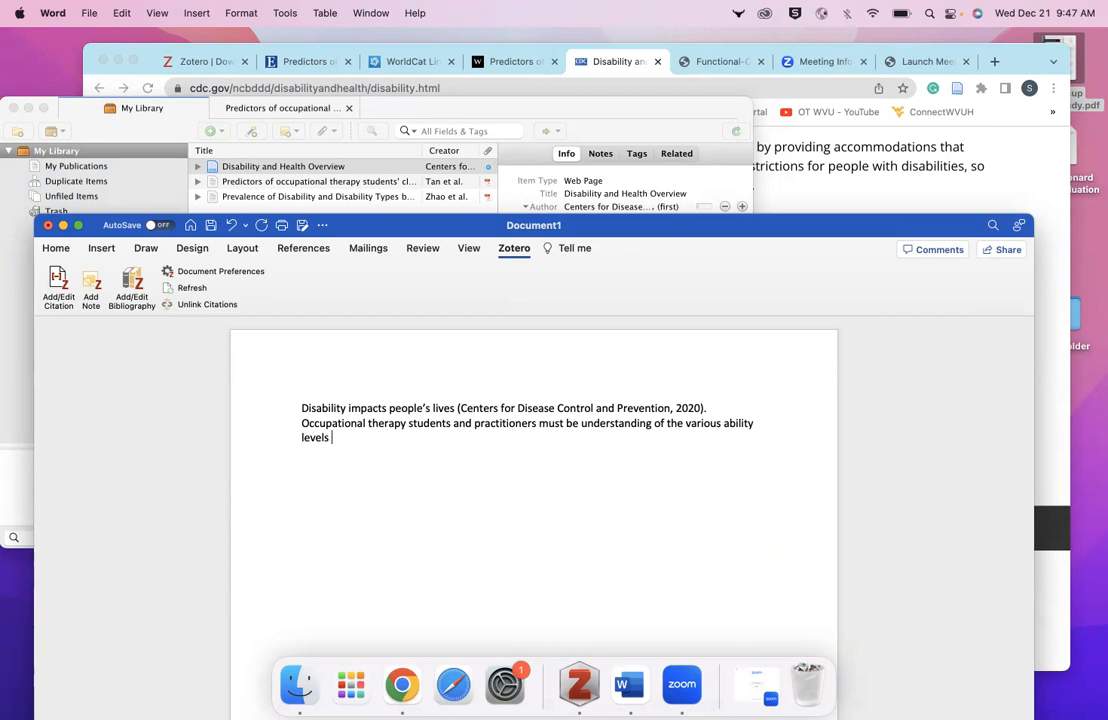
# Step: Cite both "Disability and Health Overview" and the "Prevalence of Disability and Disability Types" article after the second sentence, and close it with a period
pyautogui.click(62, 286)
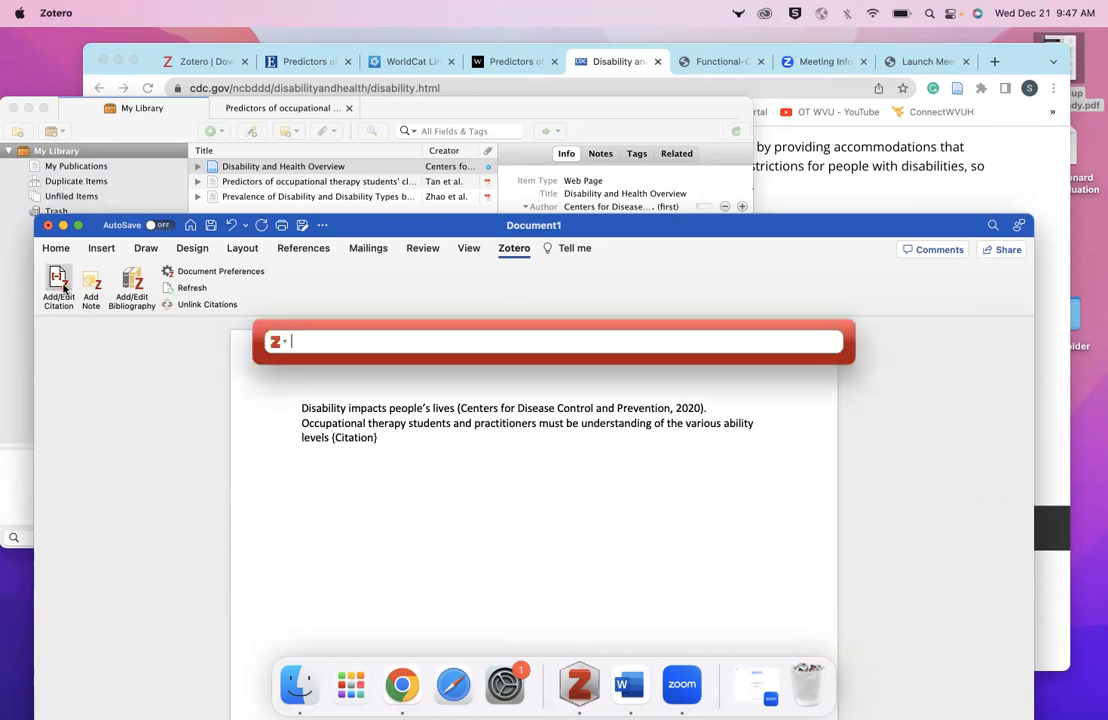
pyautogui.write('disability')
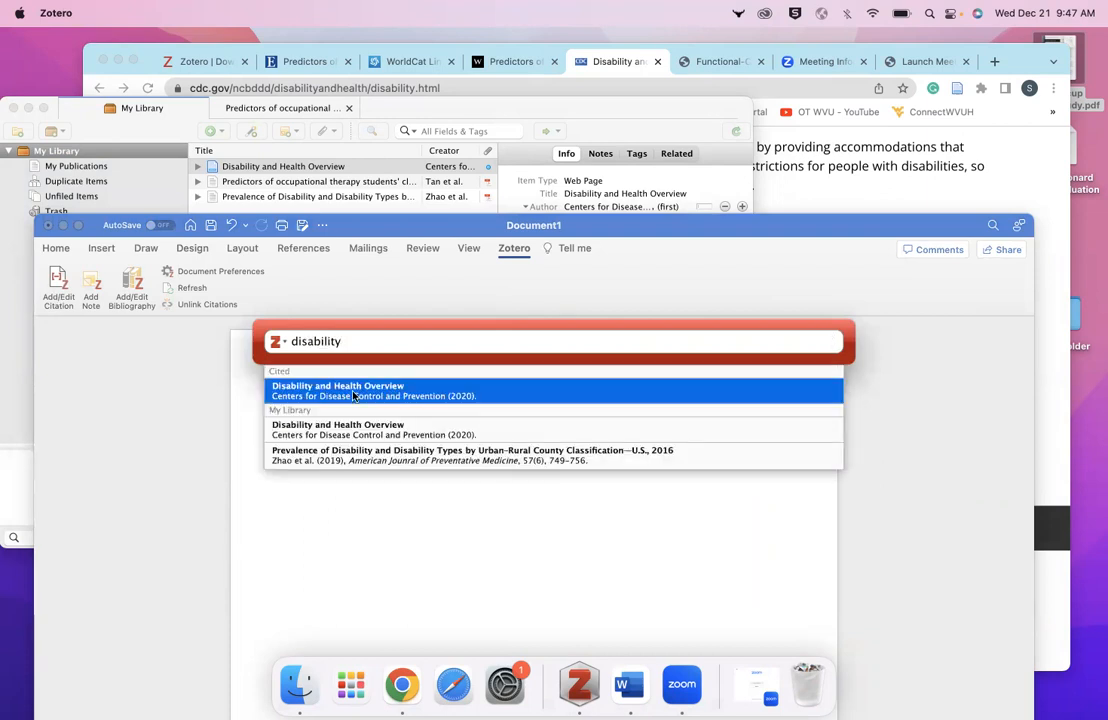
pyautogui.click(379, 434)
pyautogui.write('dis')
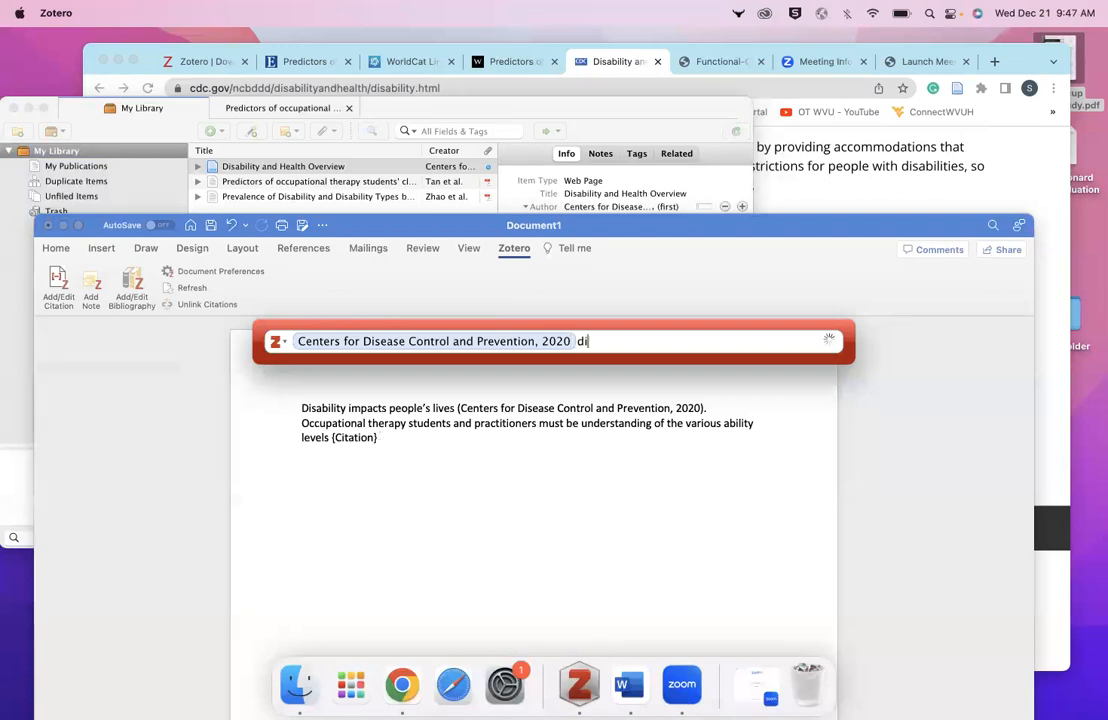
pyautogui.click(398, 468)
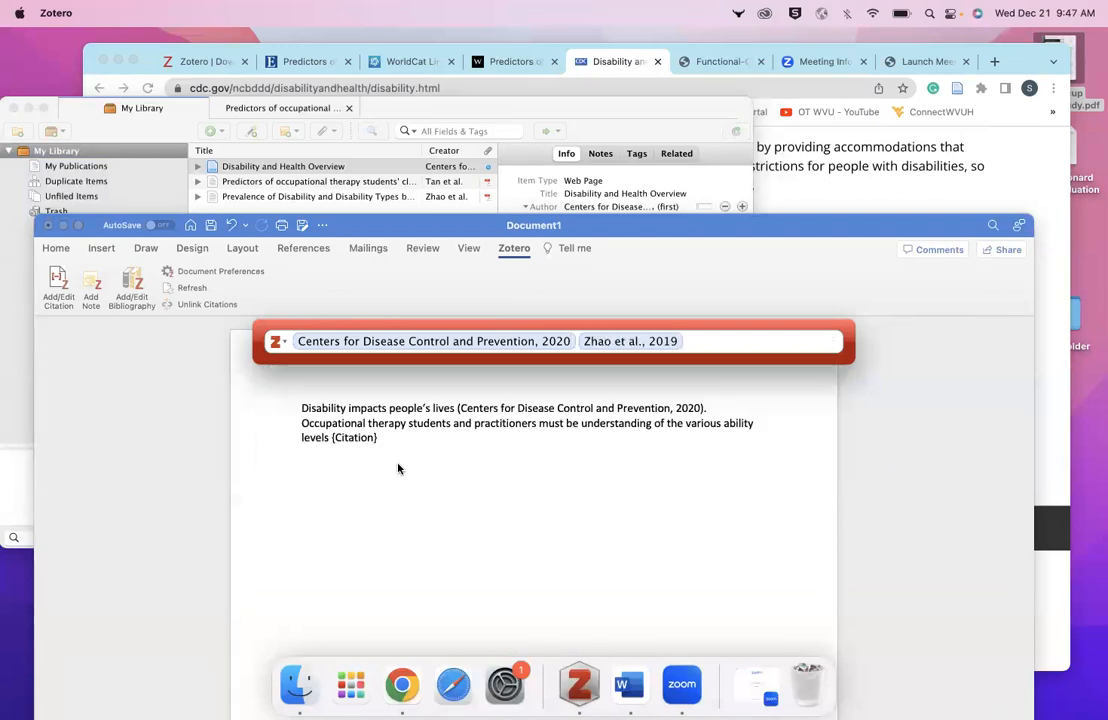
pyautogui.press('Return')
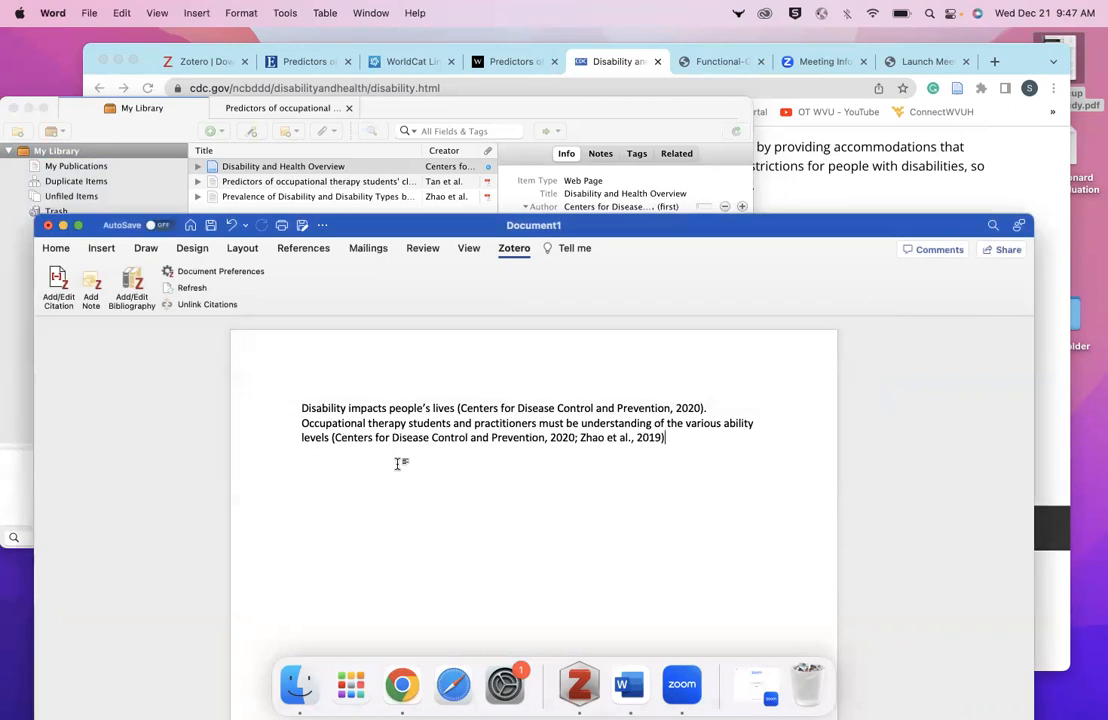
pyautogui.click(348, 437)
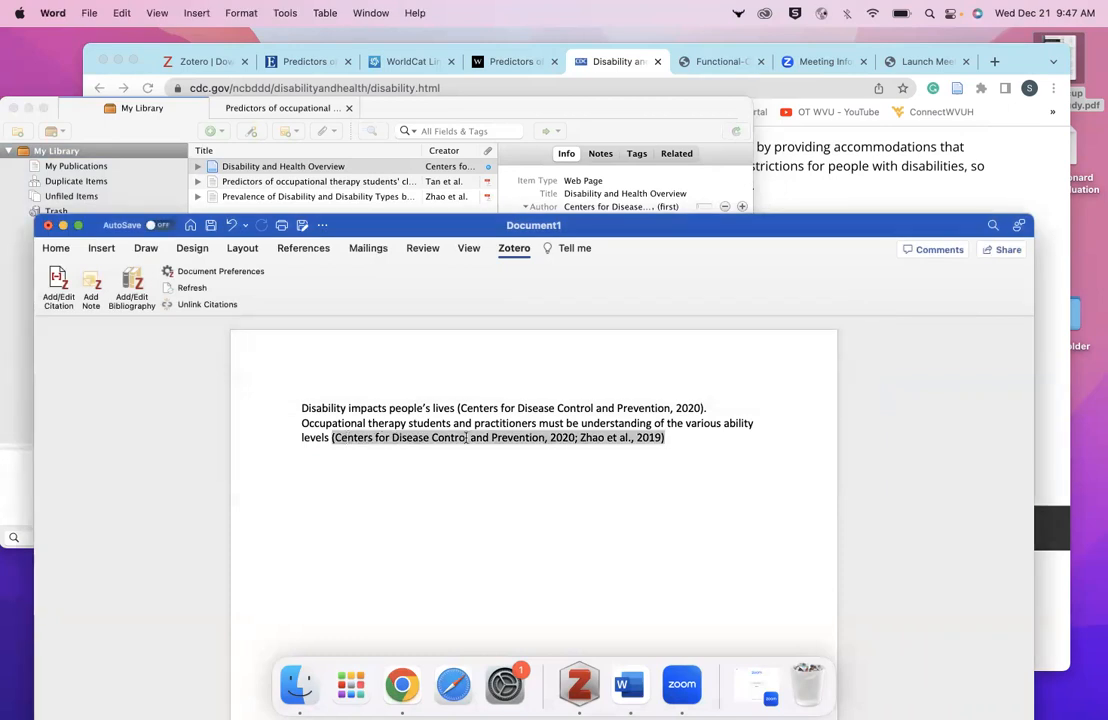
pyautogui.click(682, 443)
pyautogui.write('.')
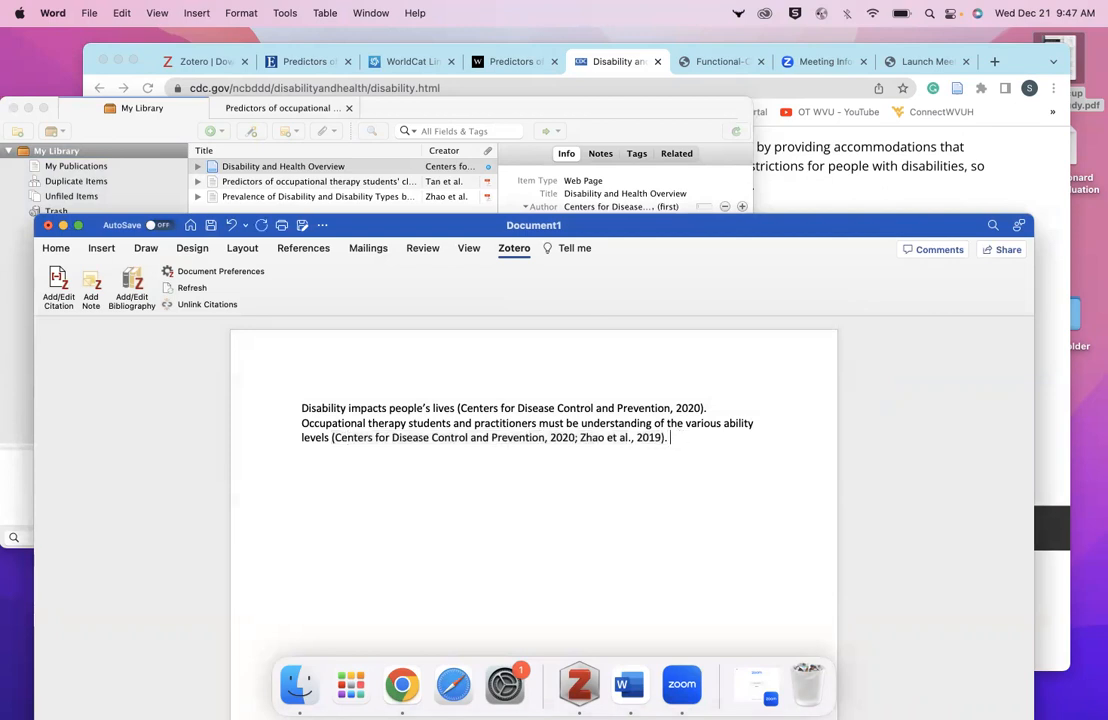
# Step: Insert a Zotero bibliography below the paragraph, separated from it by a blank line
pyautogui.press('Return')
pyautogui.press('Return')
pyautogui.click(138, 283)
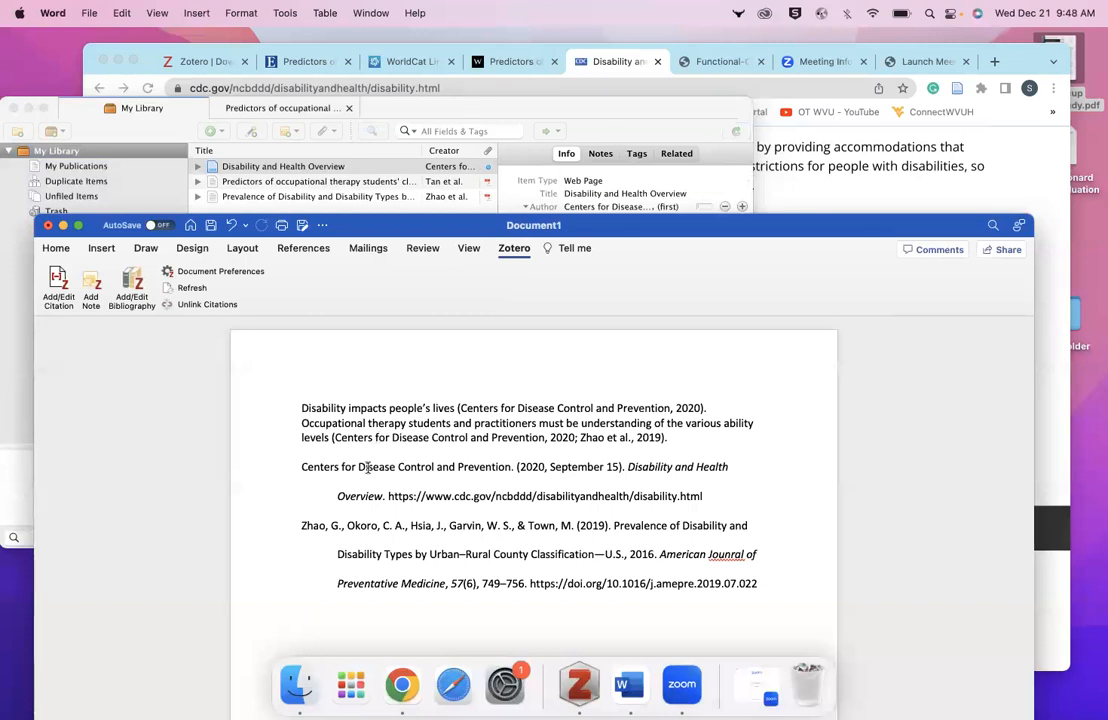
# Step: In Zotero, correct the "Prevalence of Disability" article's publication name to "American Journal of Preventative Medicine"
pyautogui.click(601, 109)
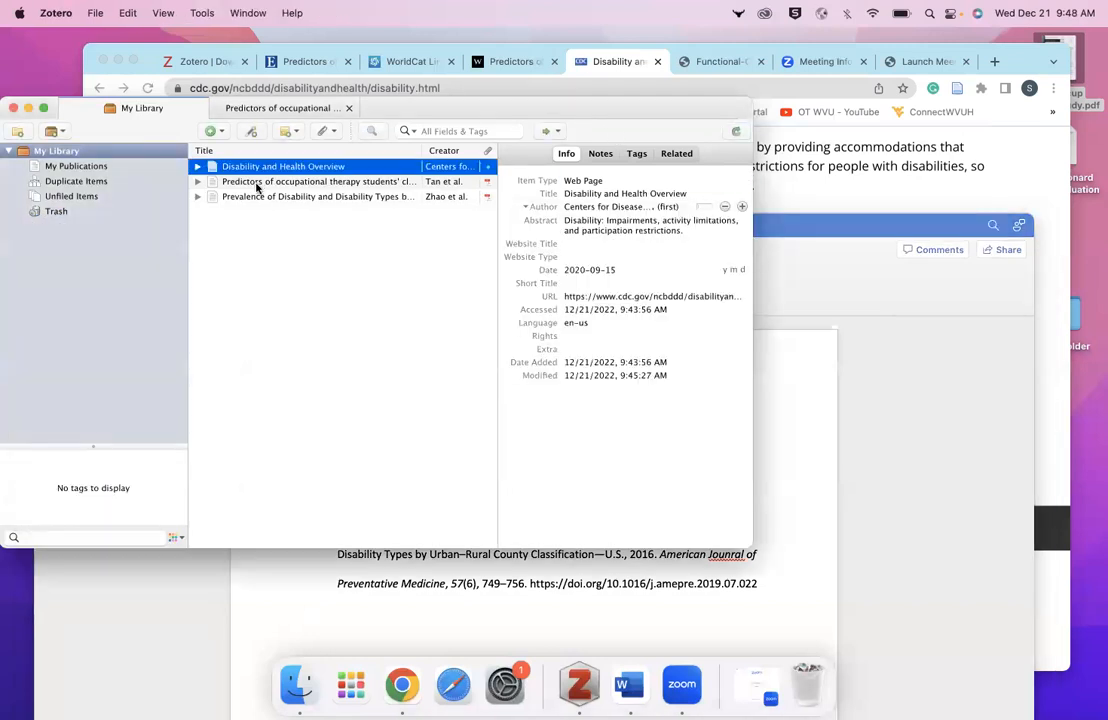
pyautogui.click(258, 197)
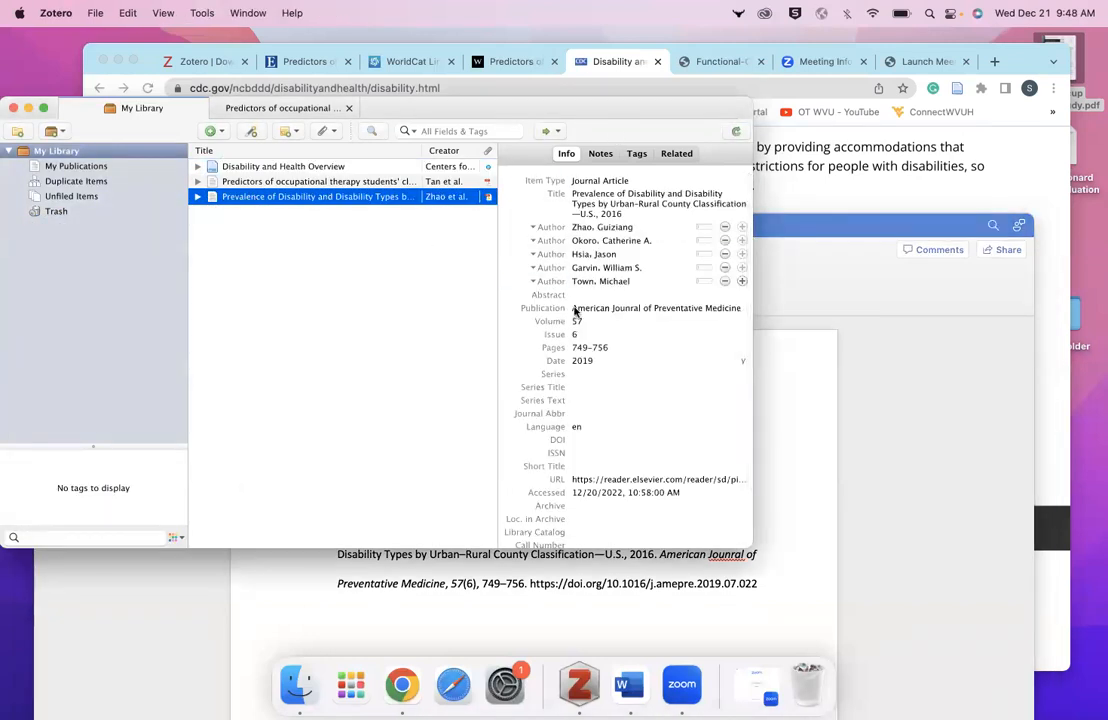
pyautogui.click(627, 309)
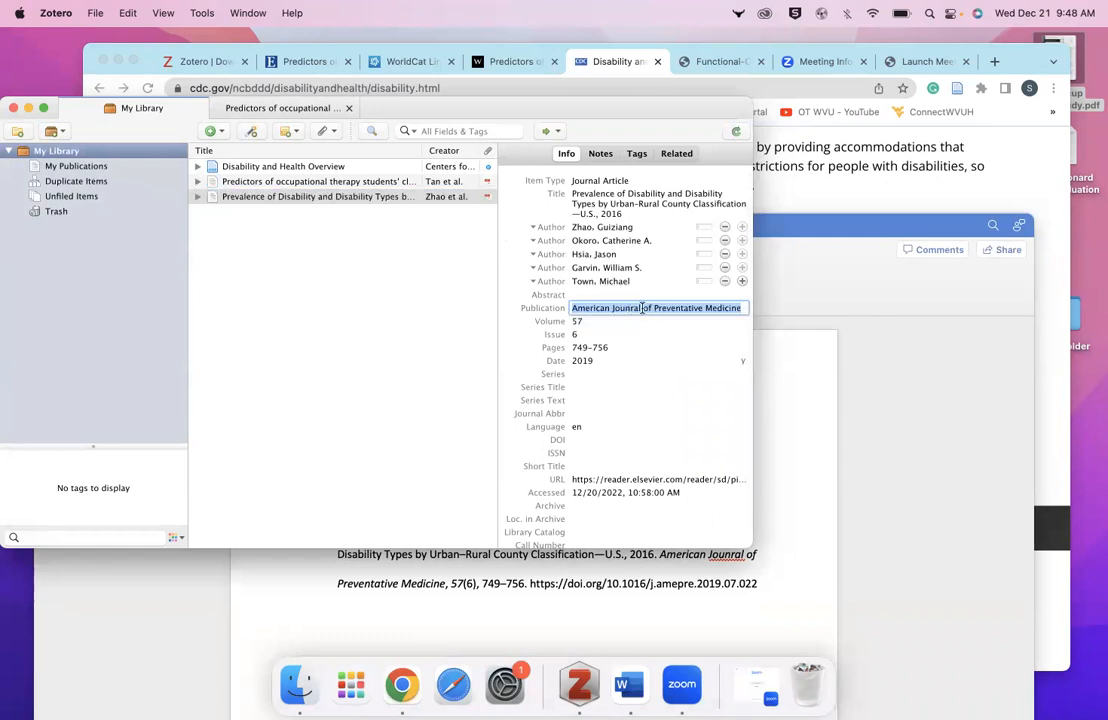
pyautogui.click(643, 309)
pyautogui.press('BackSpace')
pyautogui.press('BackSpace')
pyautogui.press('BackSpace')
pyautogui.press('BackSpace')
pyautogui.press('BackSpace')
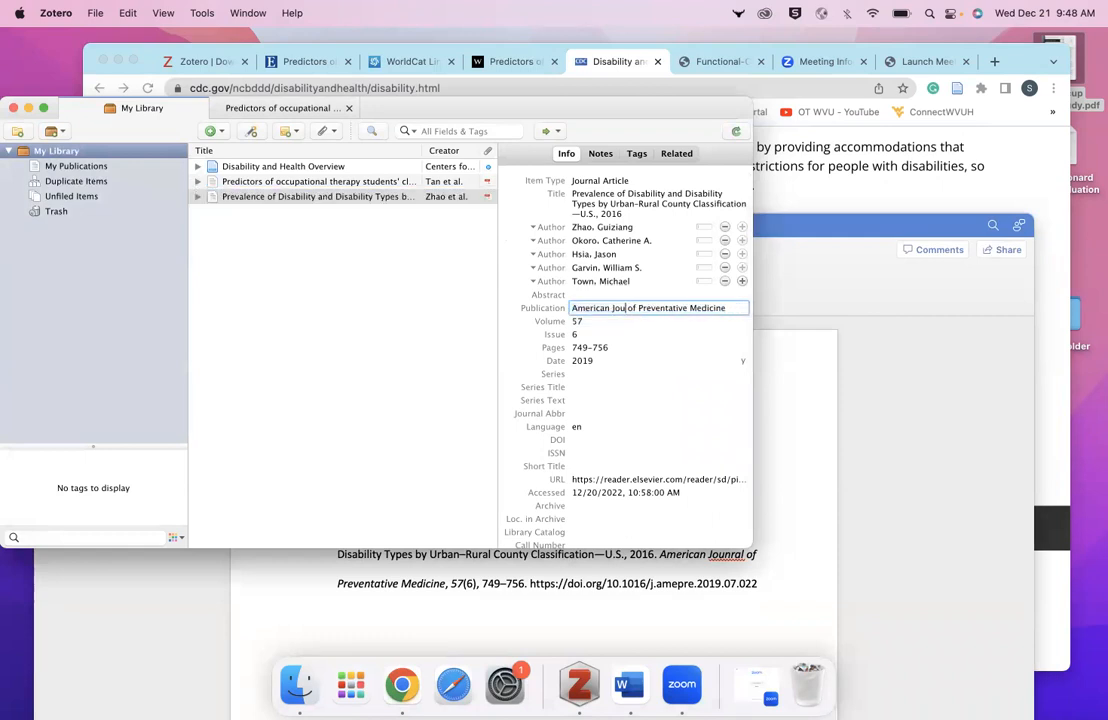
pyautogui.write('urnal')
# Step: Switch back to Word, refresh the Zotero citations and delete the whole bibliography below the paragraph
pyautogui.click(833, 457)
pyautogui.click(192, 288)
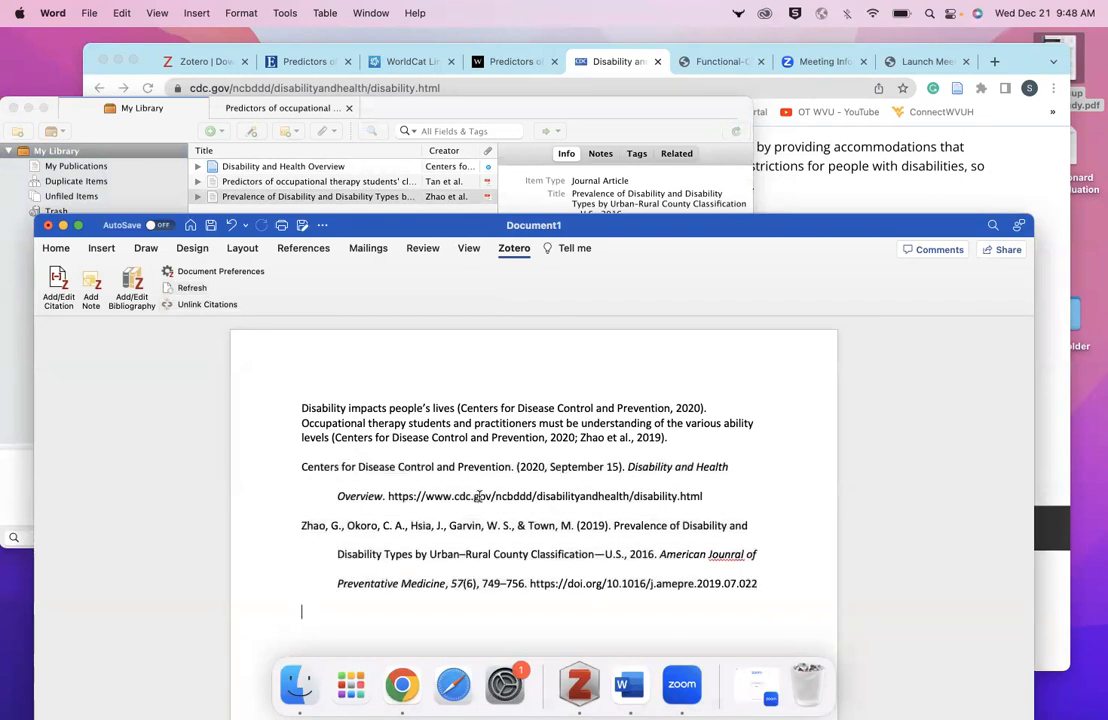
pyautogui.moveTo(303, 470); pyautogui.dragTo(776, 584)
pyautogui.press('BackSpace')
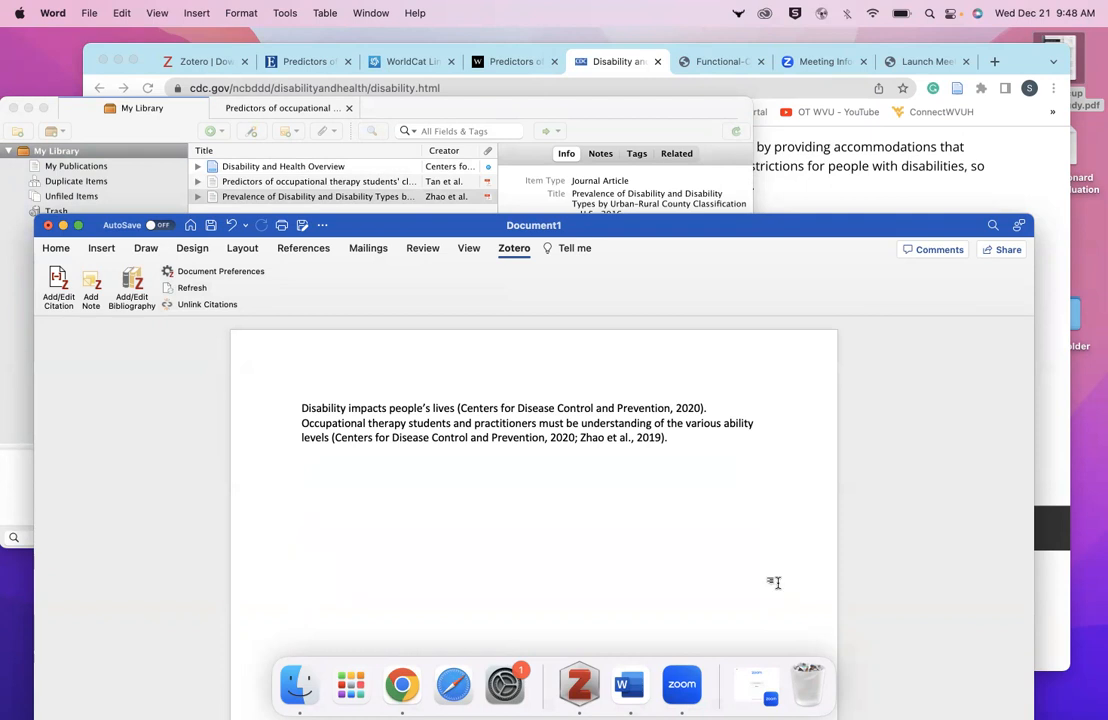
# Step: Reinsert the Zotero bibliography below the paragraph, and commit the corrected publication name of the "Prevalence of Disability" article in Zotero
pyautogui.click(133, 288)
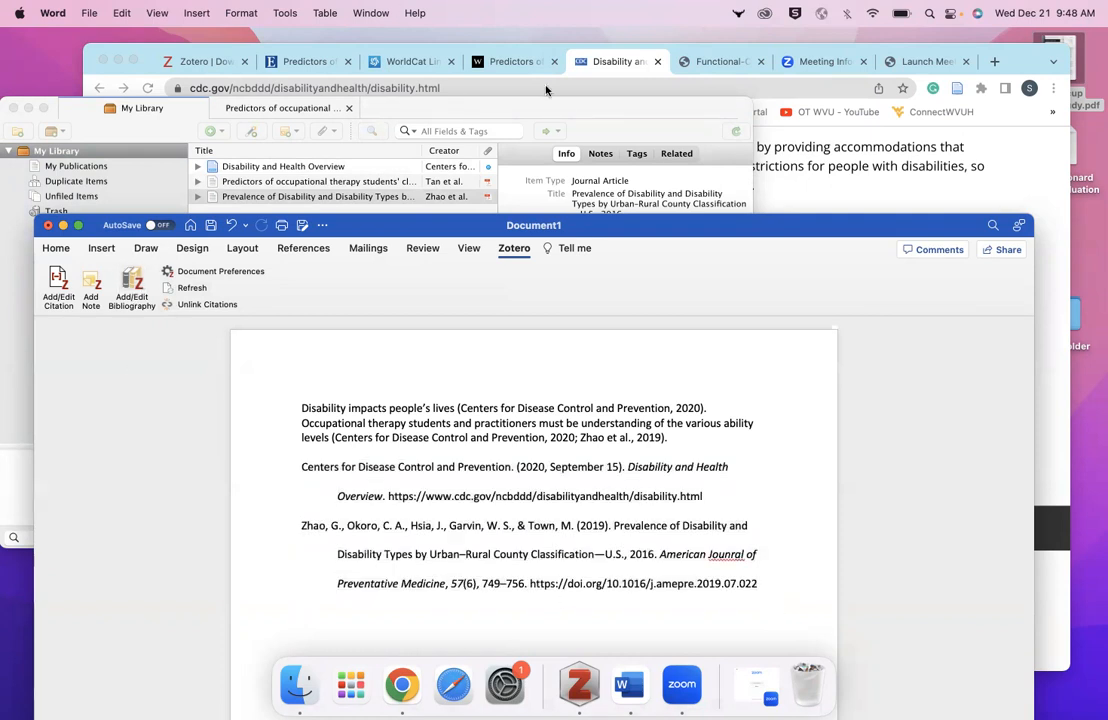
pyautogui.click(611, 130)
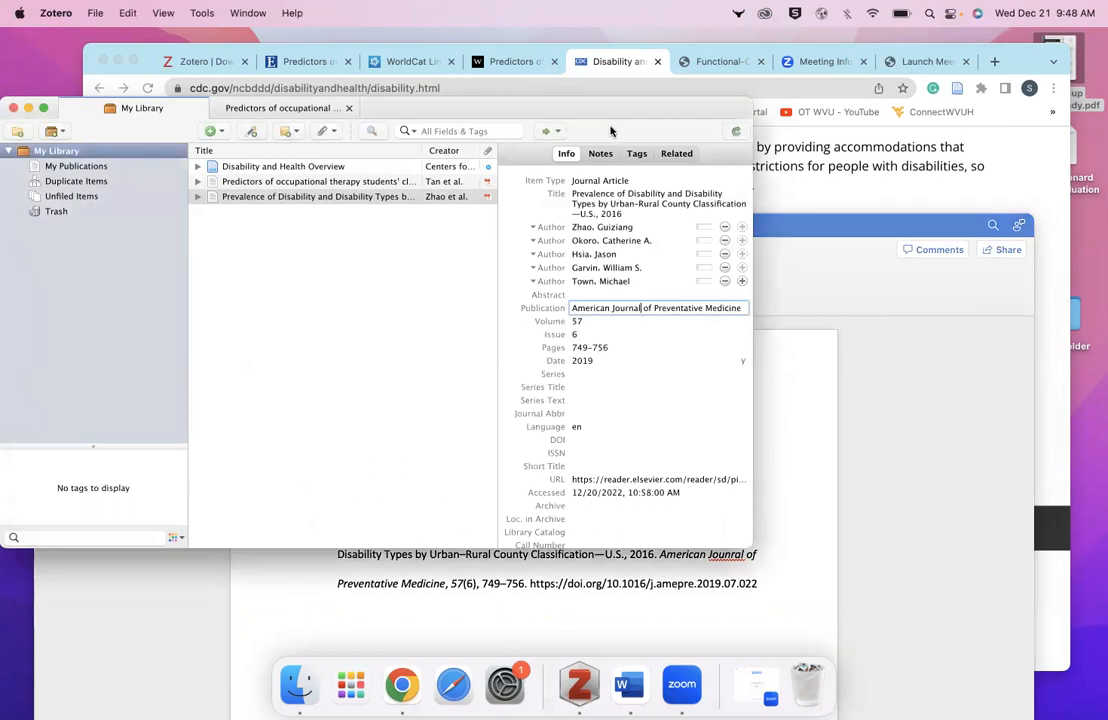
pyautogui.click(360, 370)
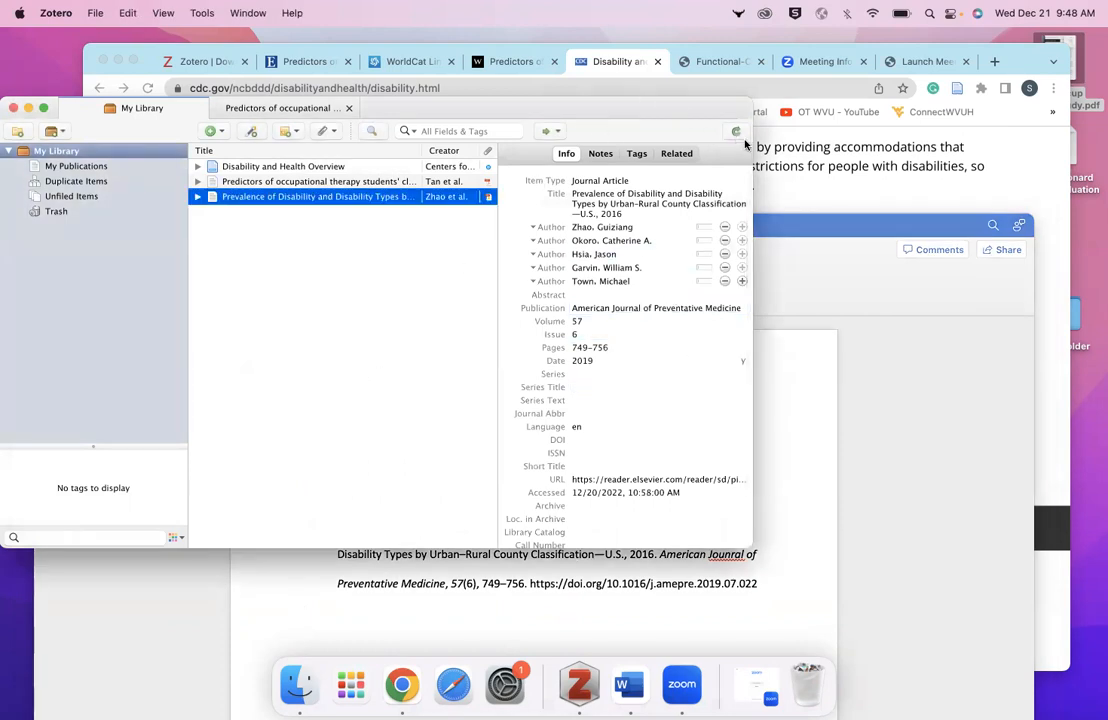
# Step: Return to Word, refresh the Zotero citations, and replace the outdated bibliography below the paragraph with a newly generated one
pyautogui.click(794, 413)
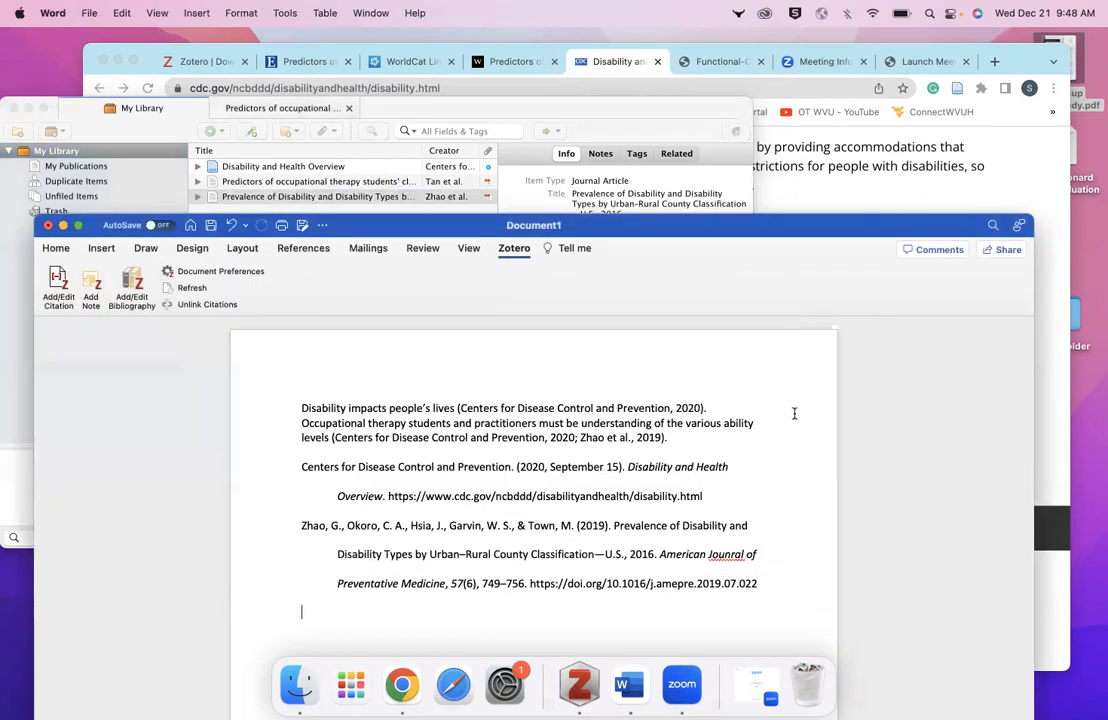
pyautogui.click(190, 291)
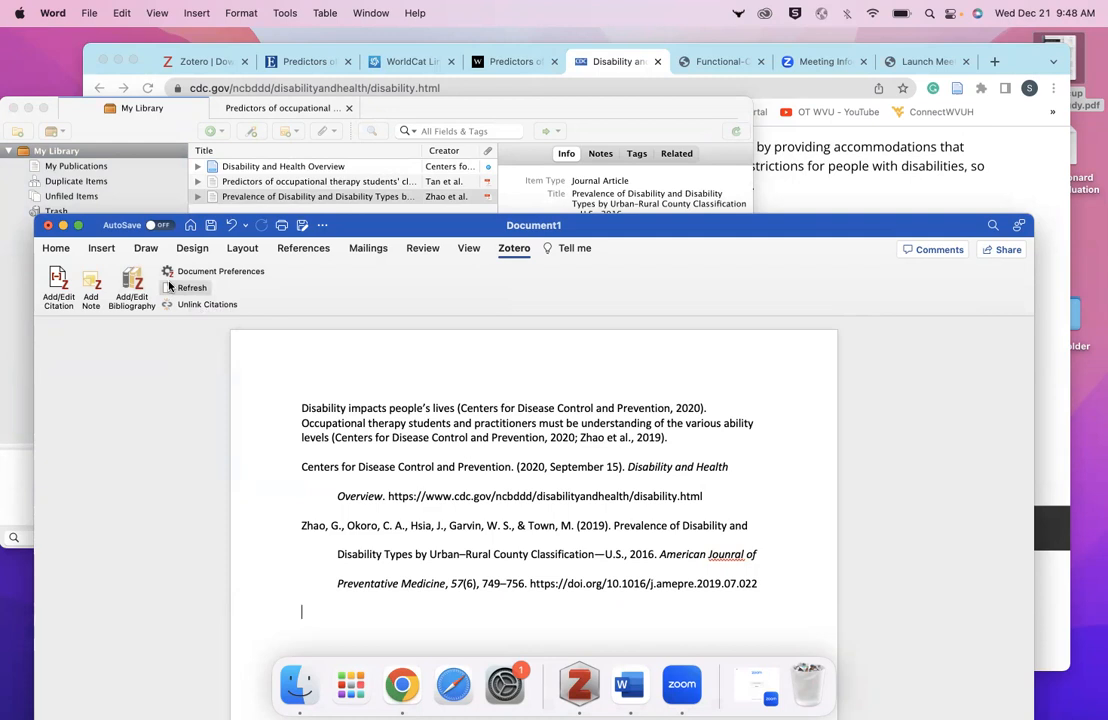
pyautogui.moveTo(799, 594); pyautogui.dragTo(272, 460)
pyautogui.press('Delete')
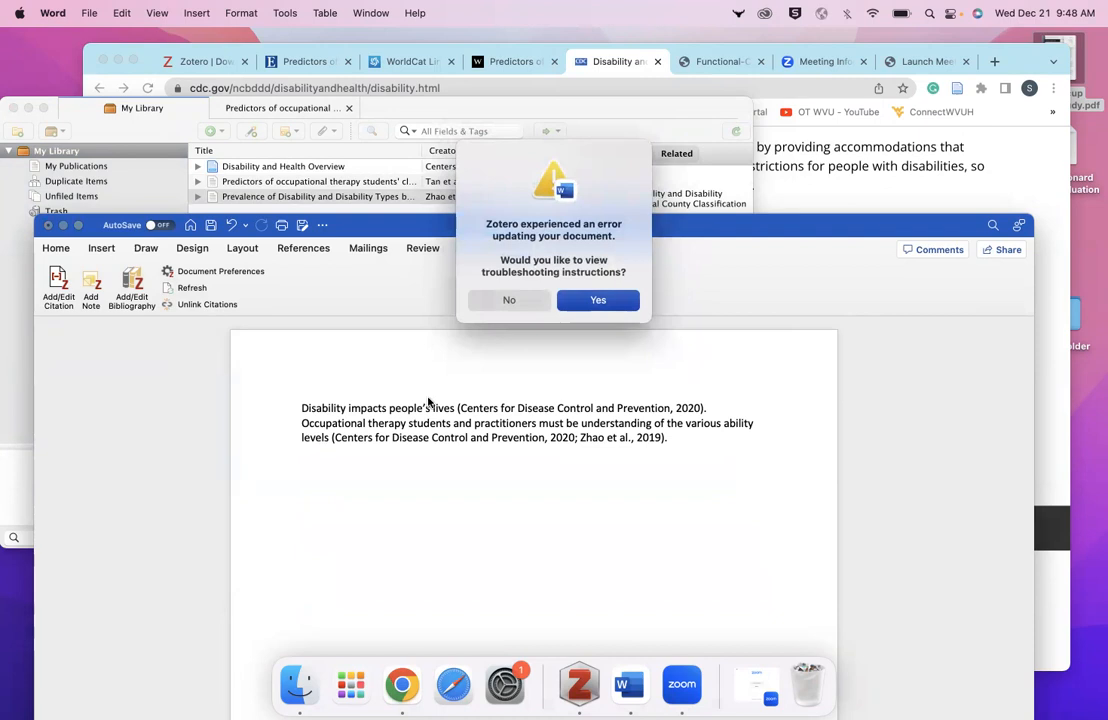
pyautogui.click(508, 300)
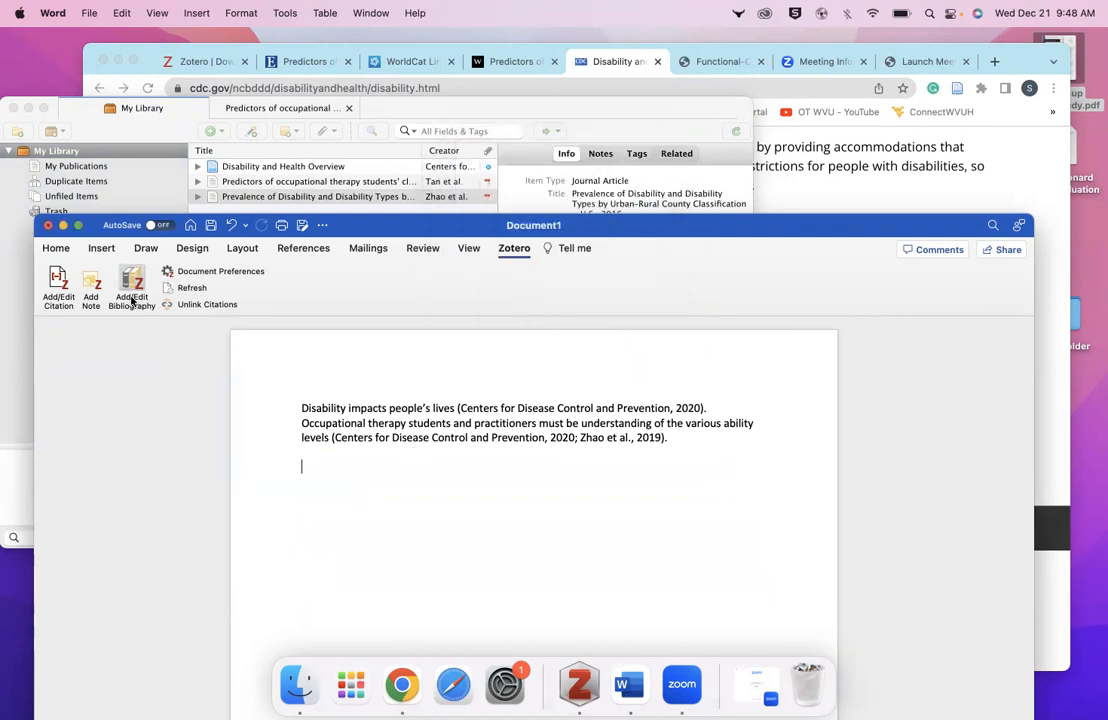
pyautogui.click(131, 298)
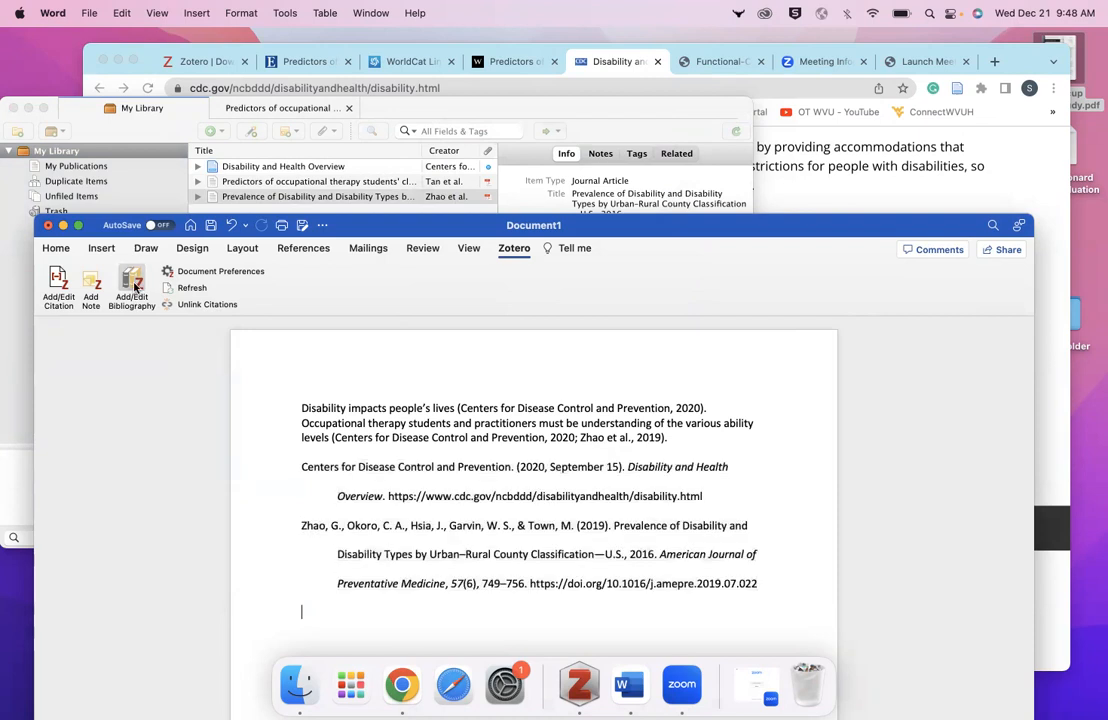
pyautogui.click(135, 288)
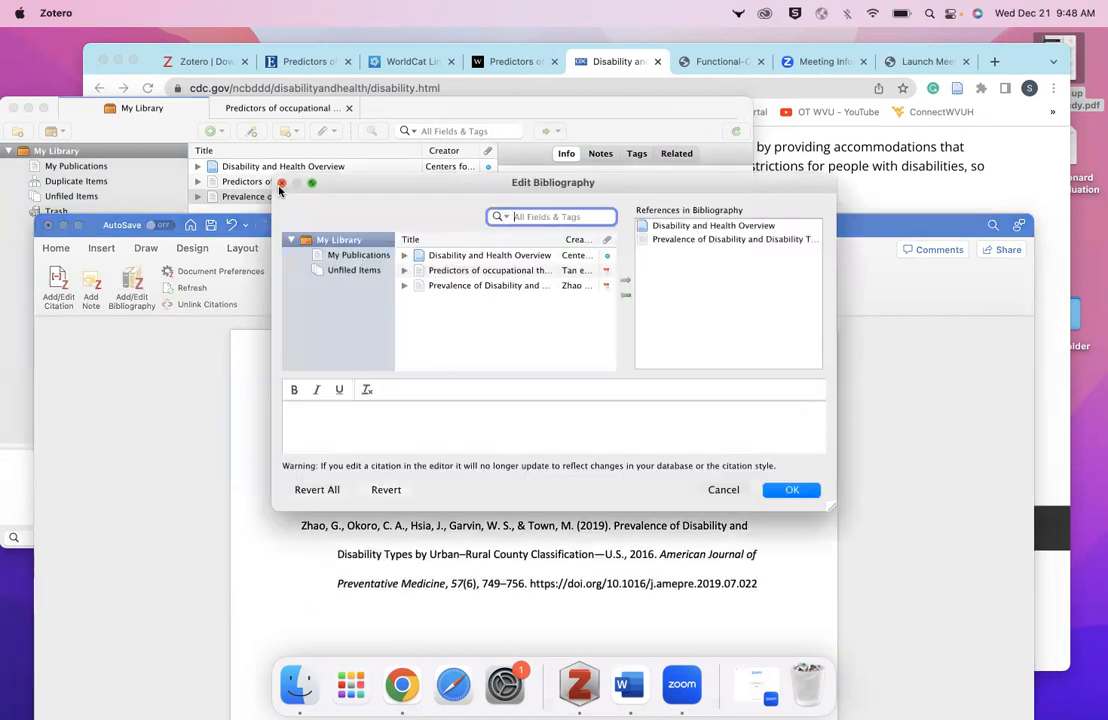
pyautogui.press('Escape')
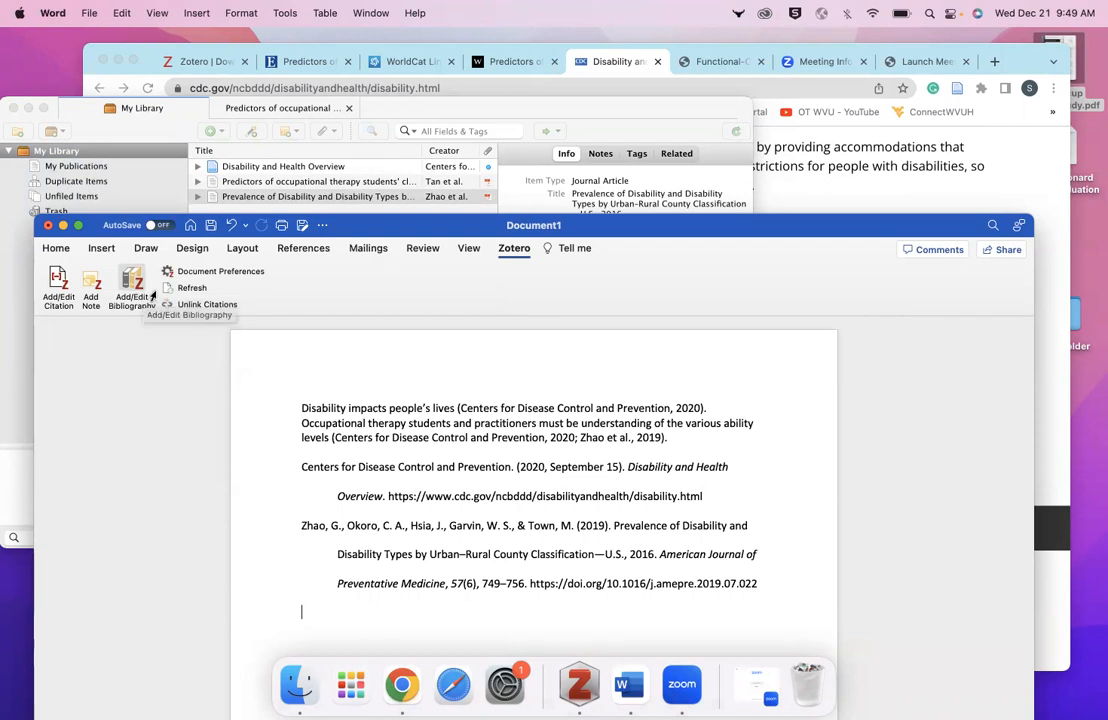
# Step: Change the document's Zotero citation style to American Medical Association 11th edition
pyautogui.click(246, 273)
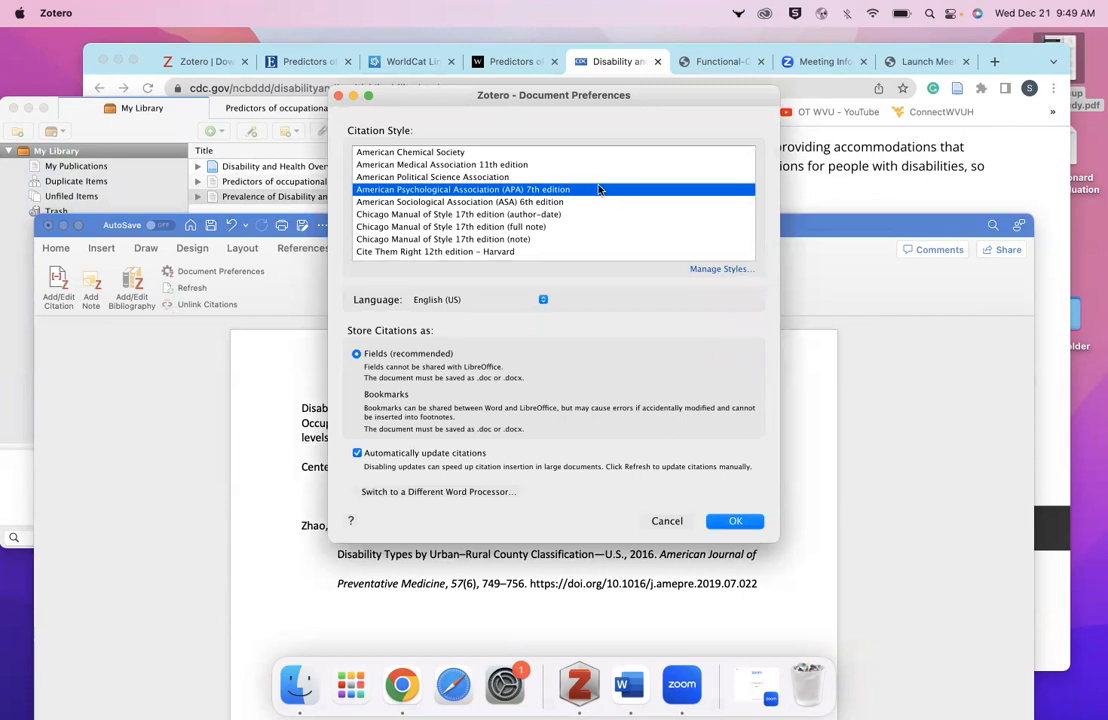
pyautogui.click(513, 165)
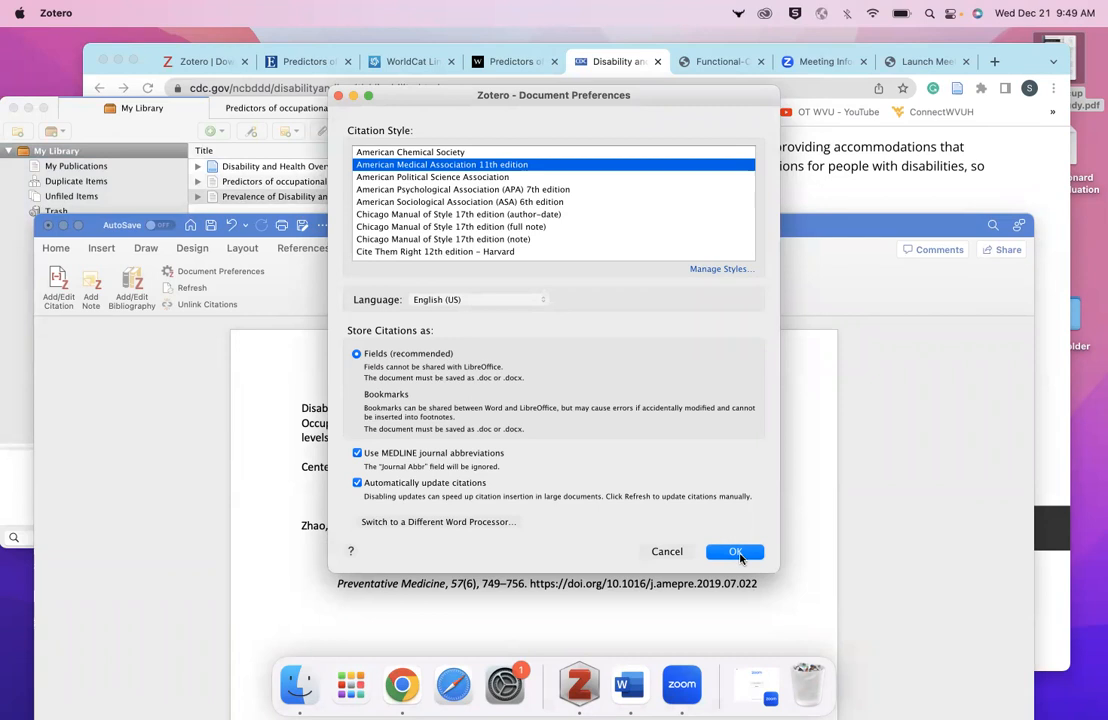
pyautogui.click(736, 552)
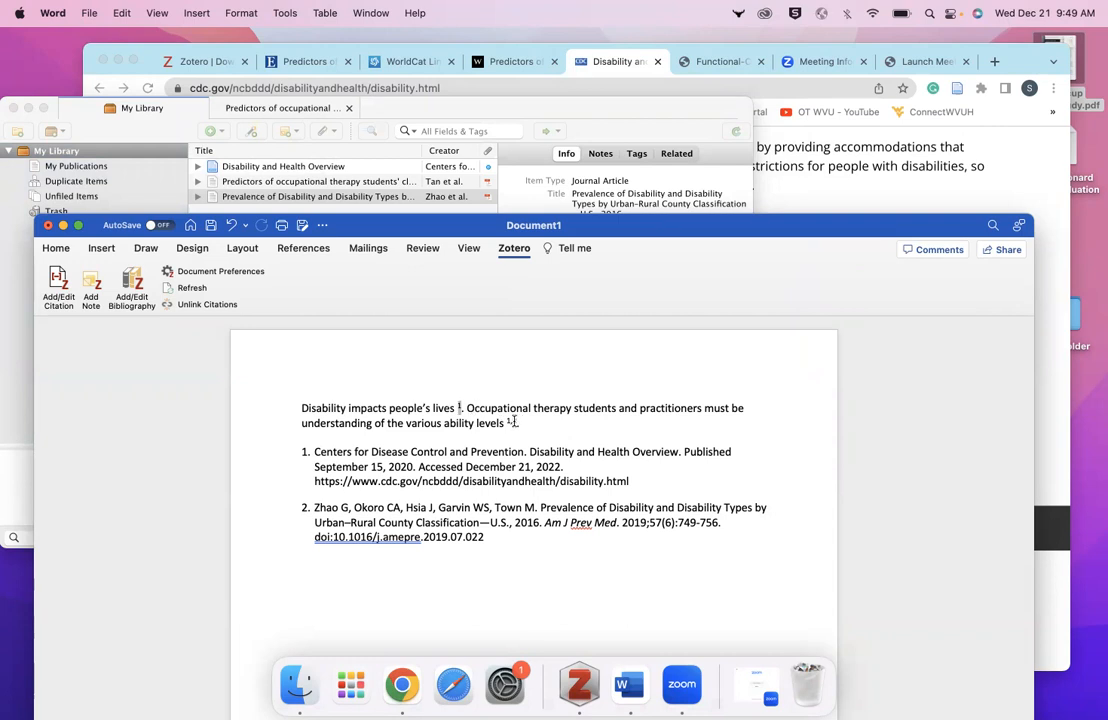
# Step: Move the period of the second sentence from behind its superscript citation to directly after "levels"
pyautogui.press('BackSpace')
pyautogui.press('BackSpace')
pyautogui.press('Left')
pyautogui.press('Left')
pyautogui.press('Left')
pyautogui.press('Left')
pyautogui.write('.')
# Step: Move the first sentence's period to directly after "lives", removing the space before its superscript citation
pyautogui.click(466, 408)
pyautogui.press('BackSpace')
pyautogui.press('BackSpace')
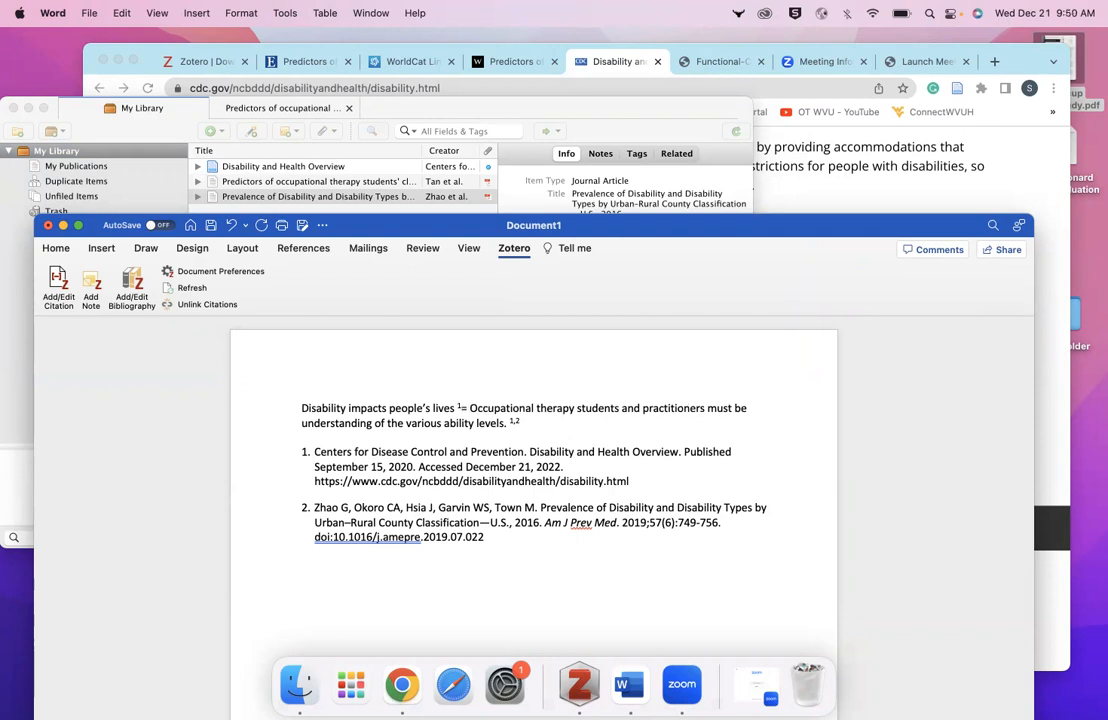
pyautogui.press('Left')
pyautogui.press('Left')
pyautogui.press('BackSpace')
pyautogui.write('.')
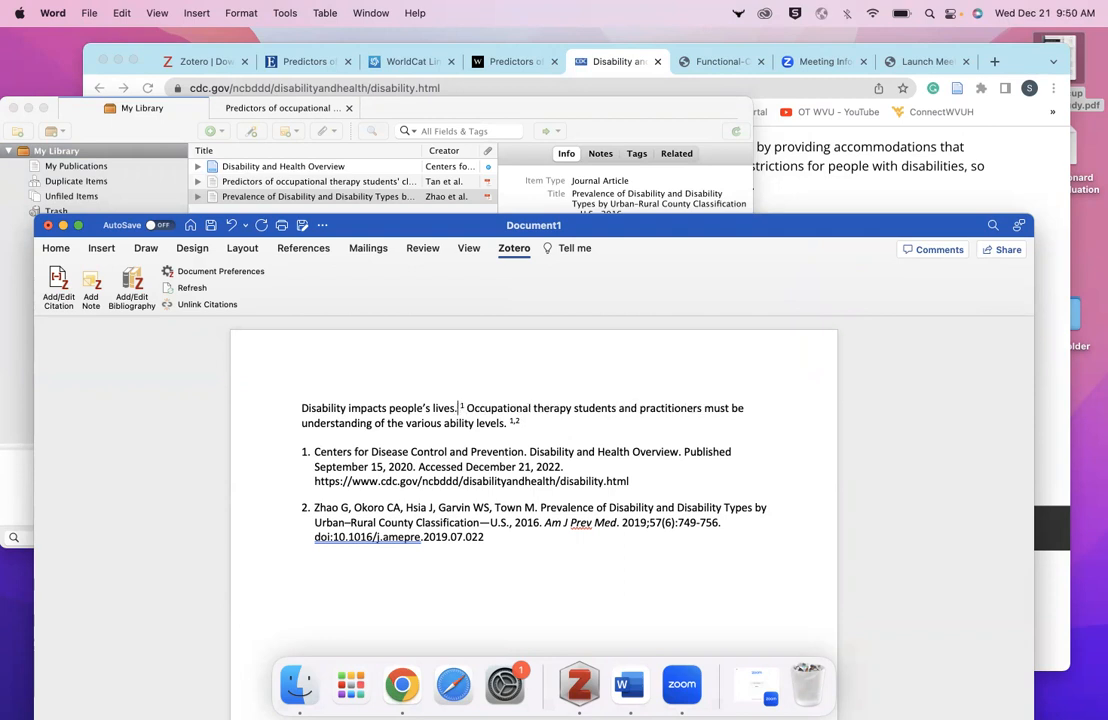